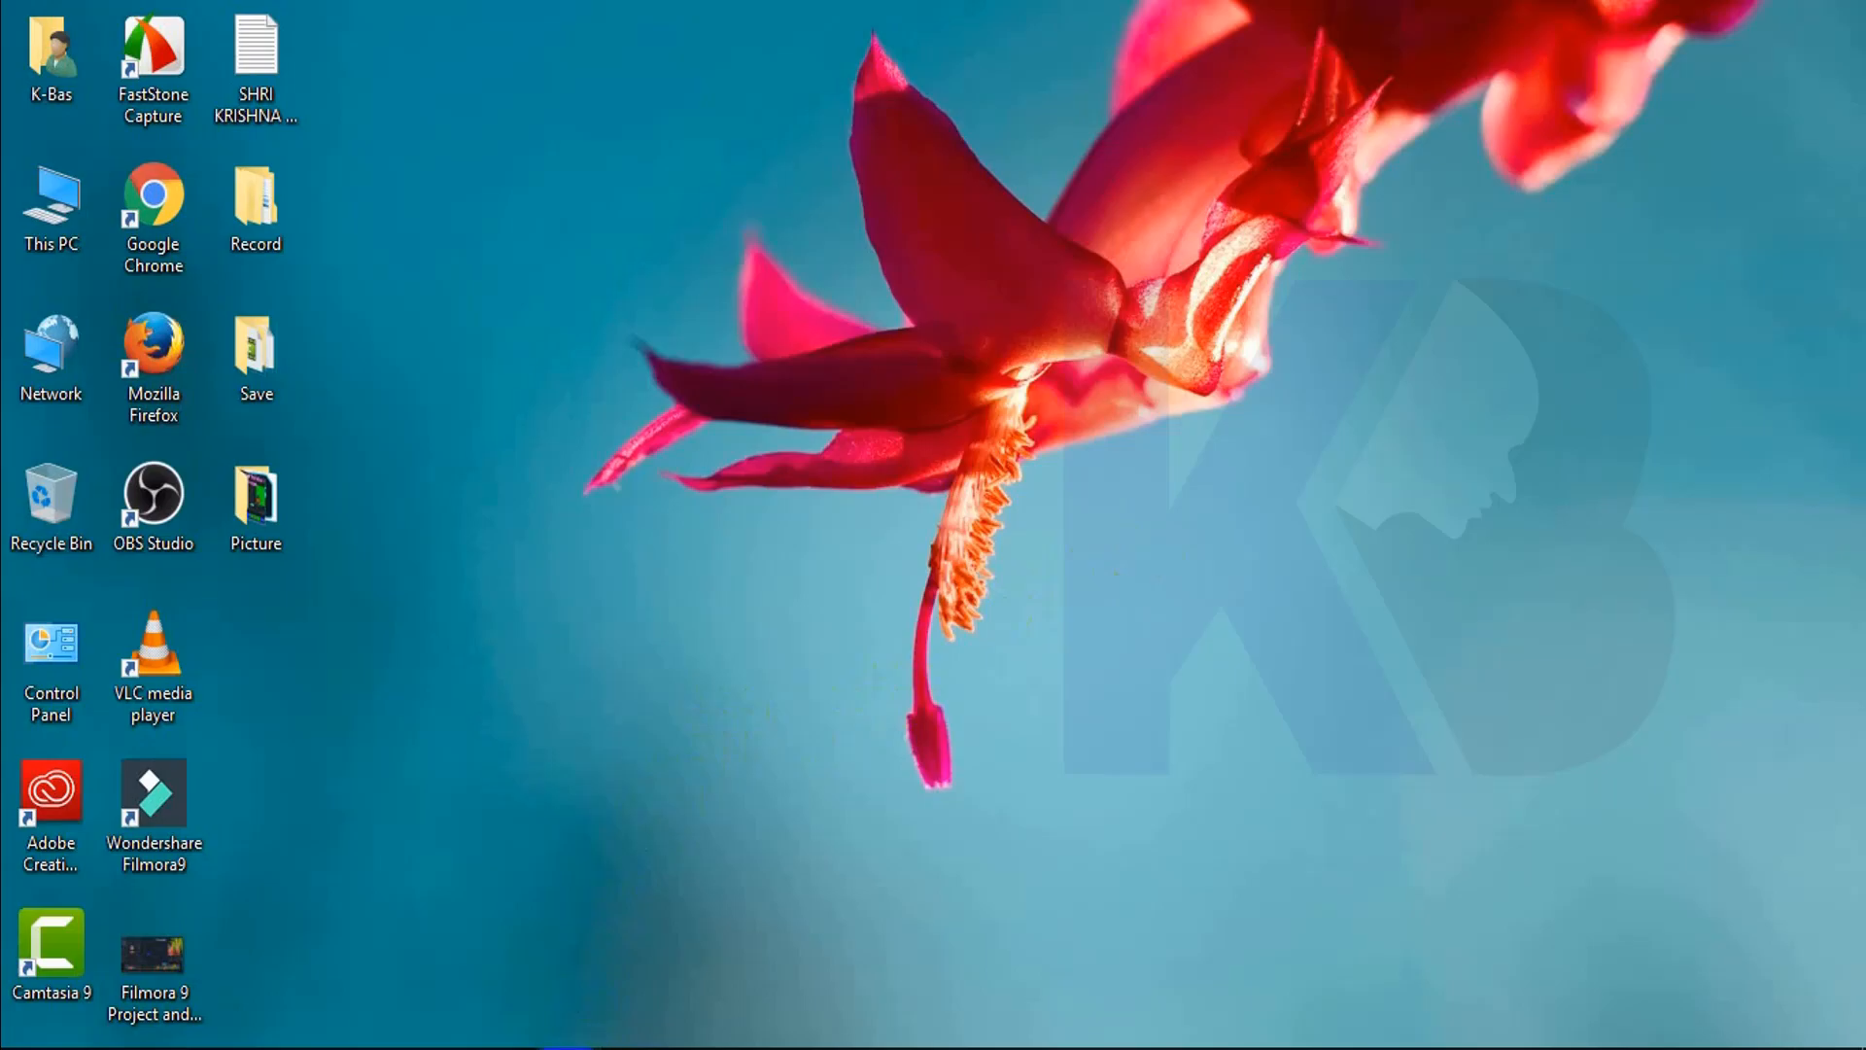
# Step: Bring up Filmora9 and import Video Clips 01, 02 and 03 from the Picture\Video folder into the project media
pyautogui.click(566, 1048)
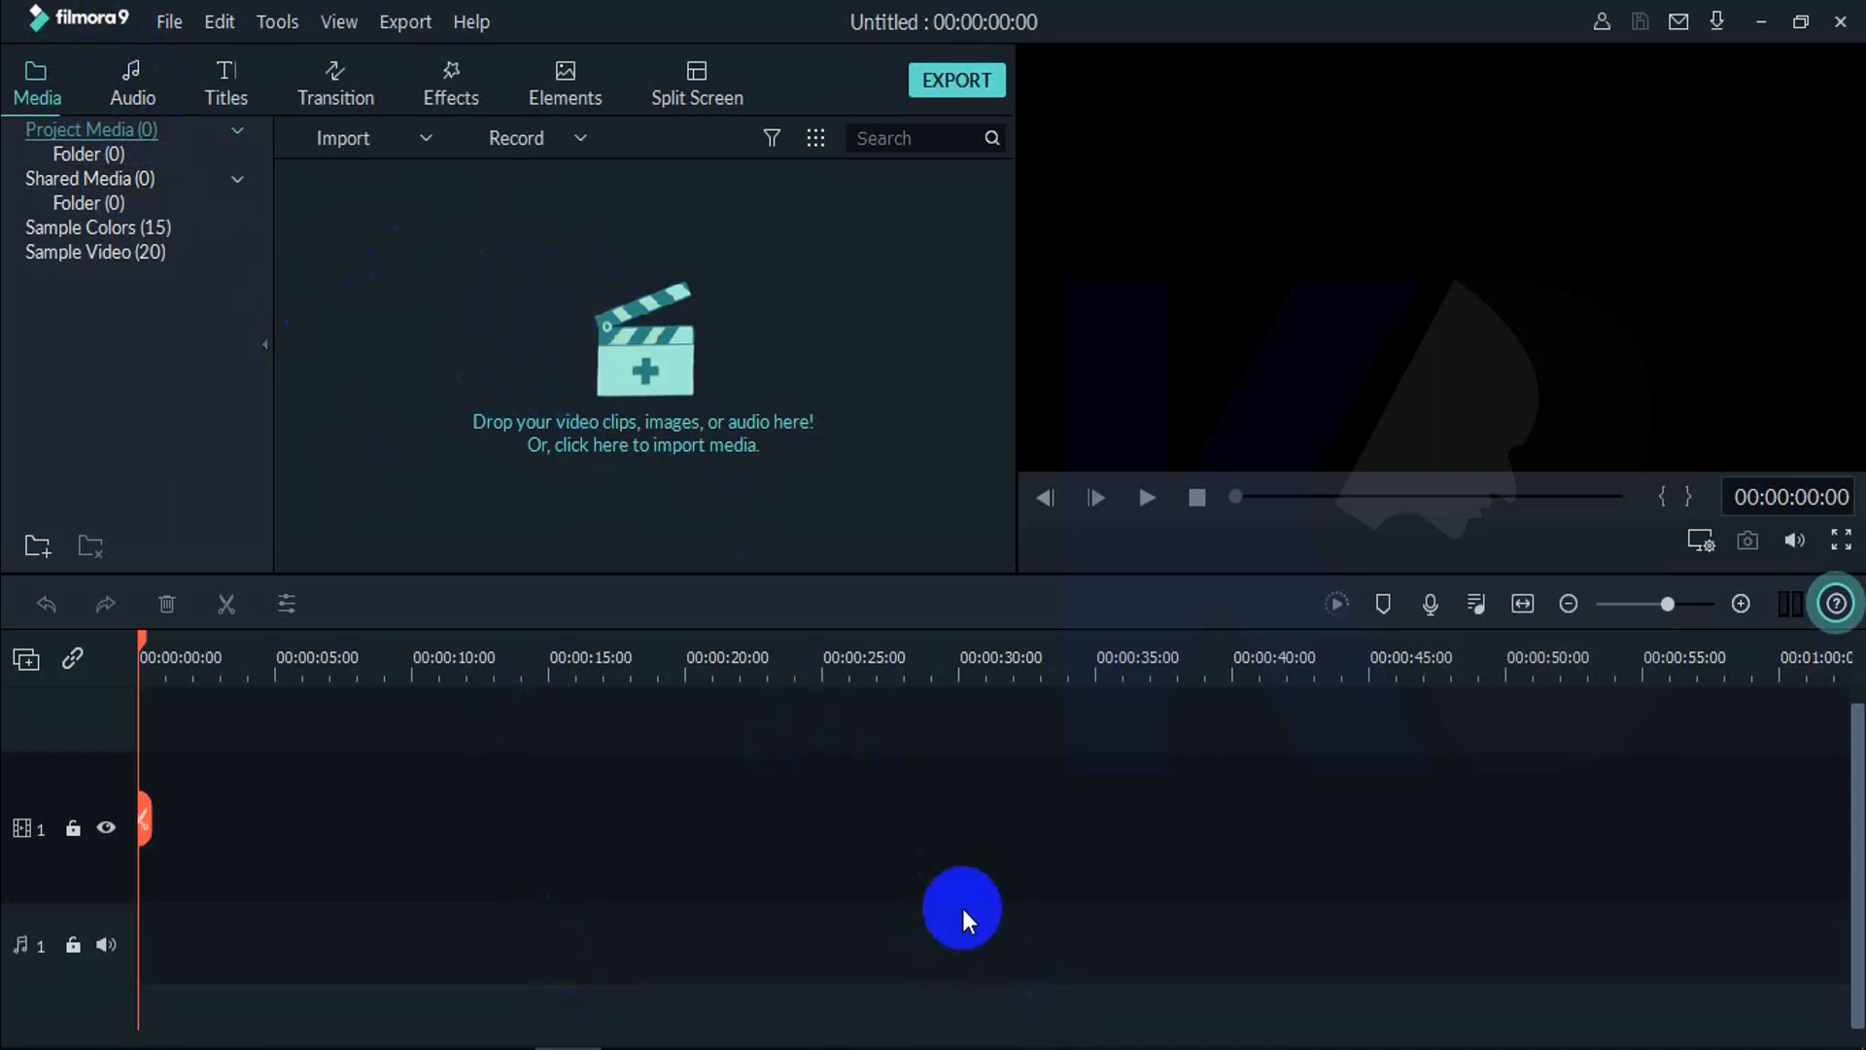
pyautogui.click(1036, 1048)
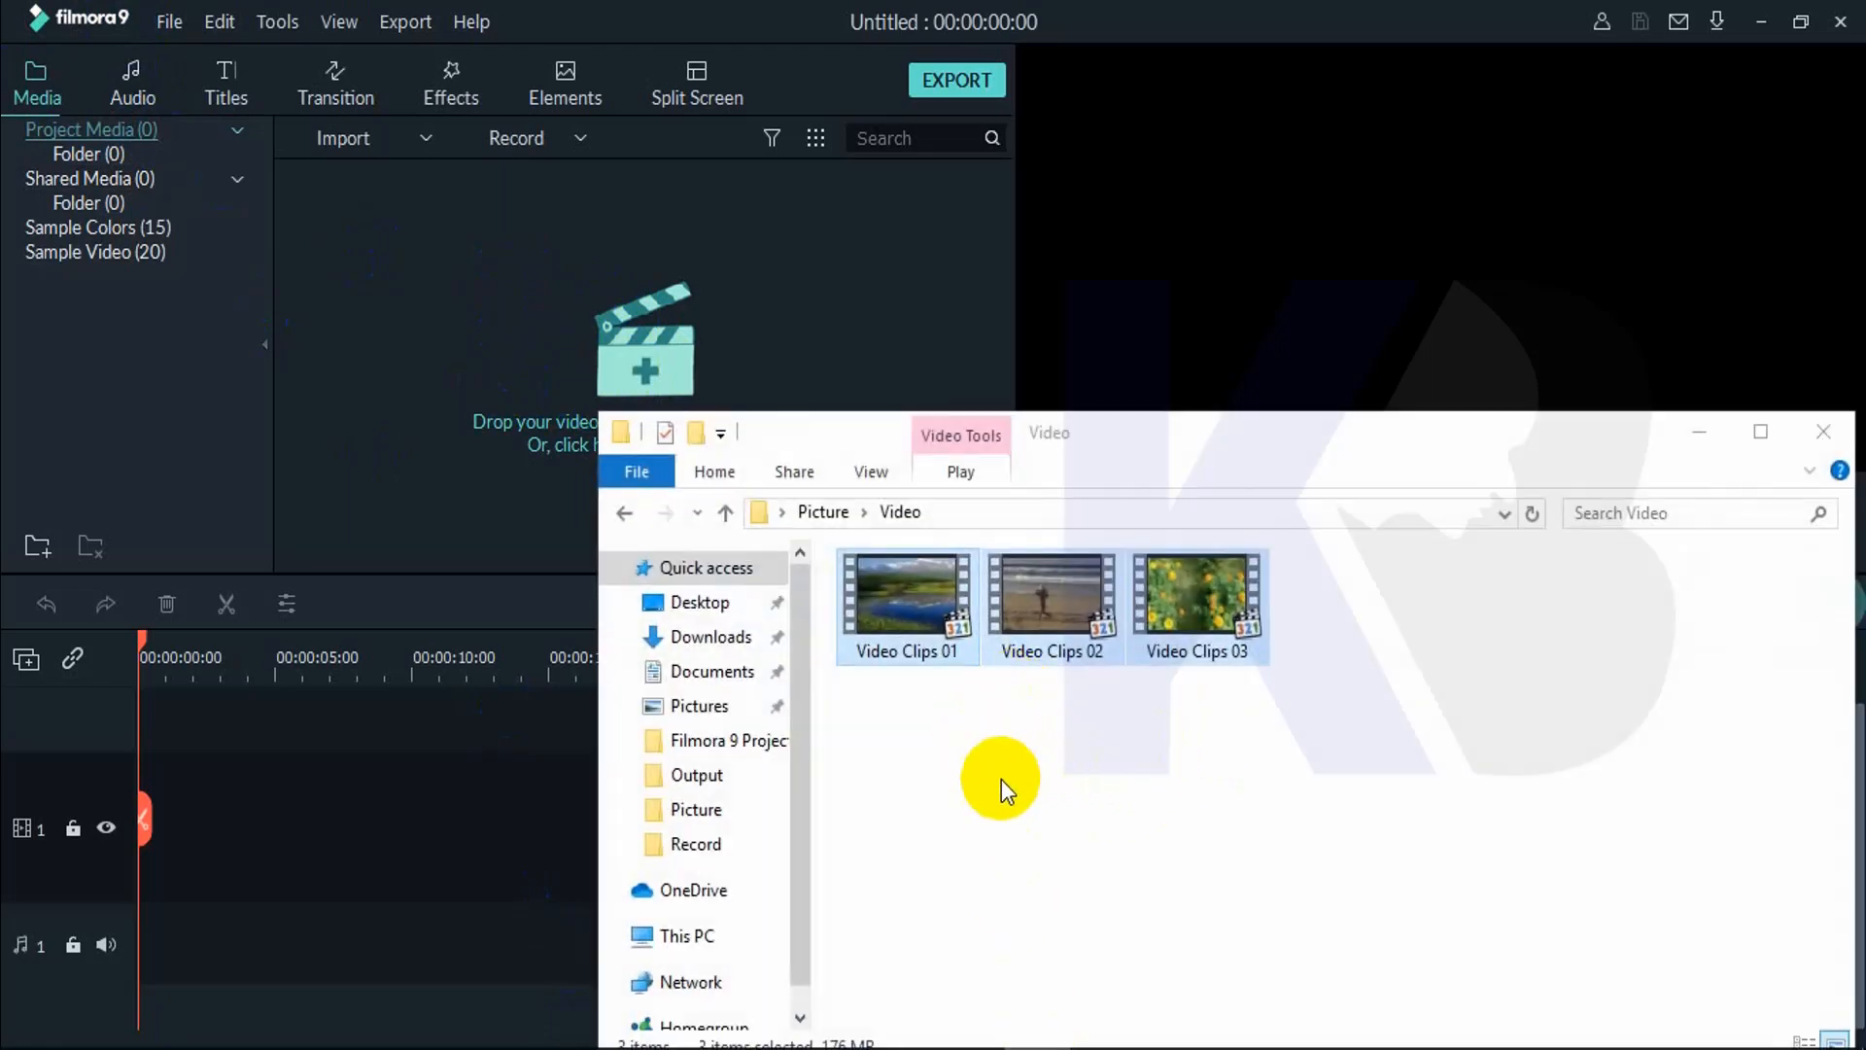
pyautogui.click(951, 770)
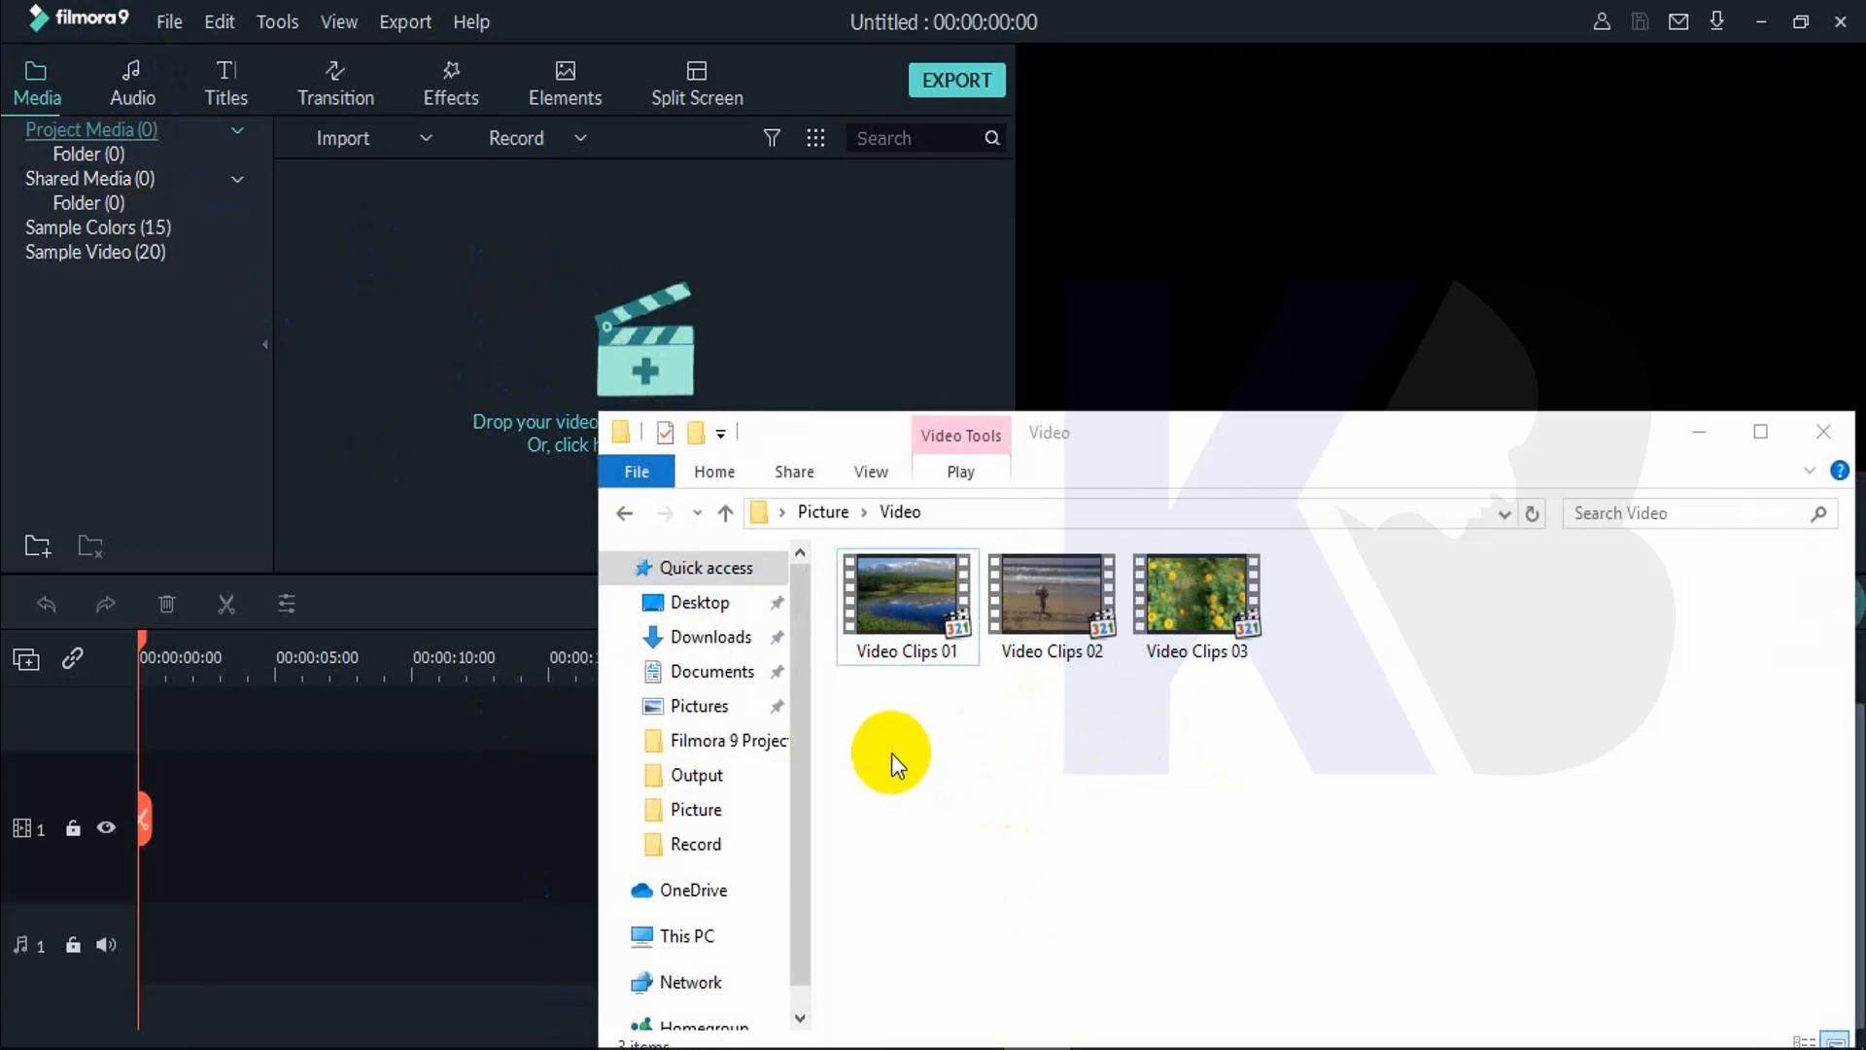
pyautogui.moveTo(891, 755); pyautogui.dragTo(1324, 587)
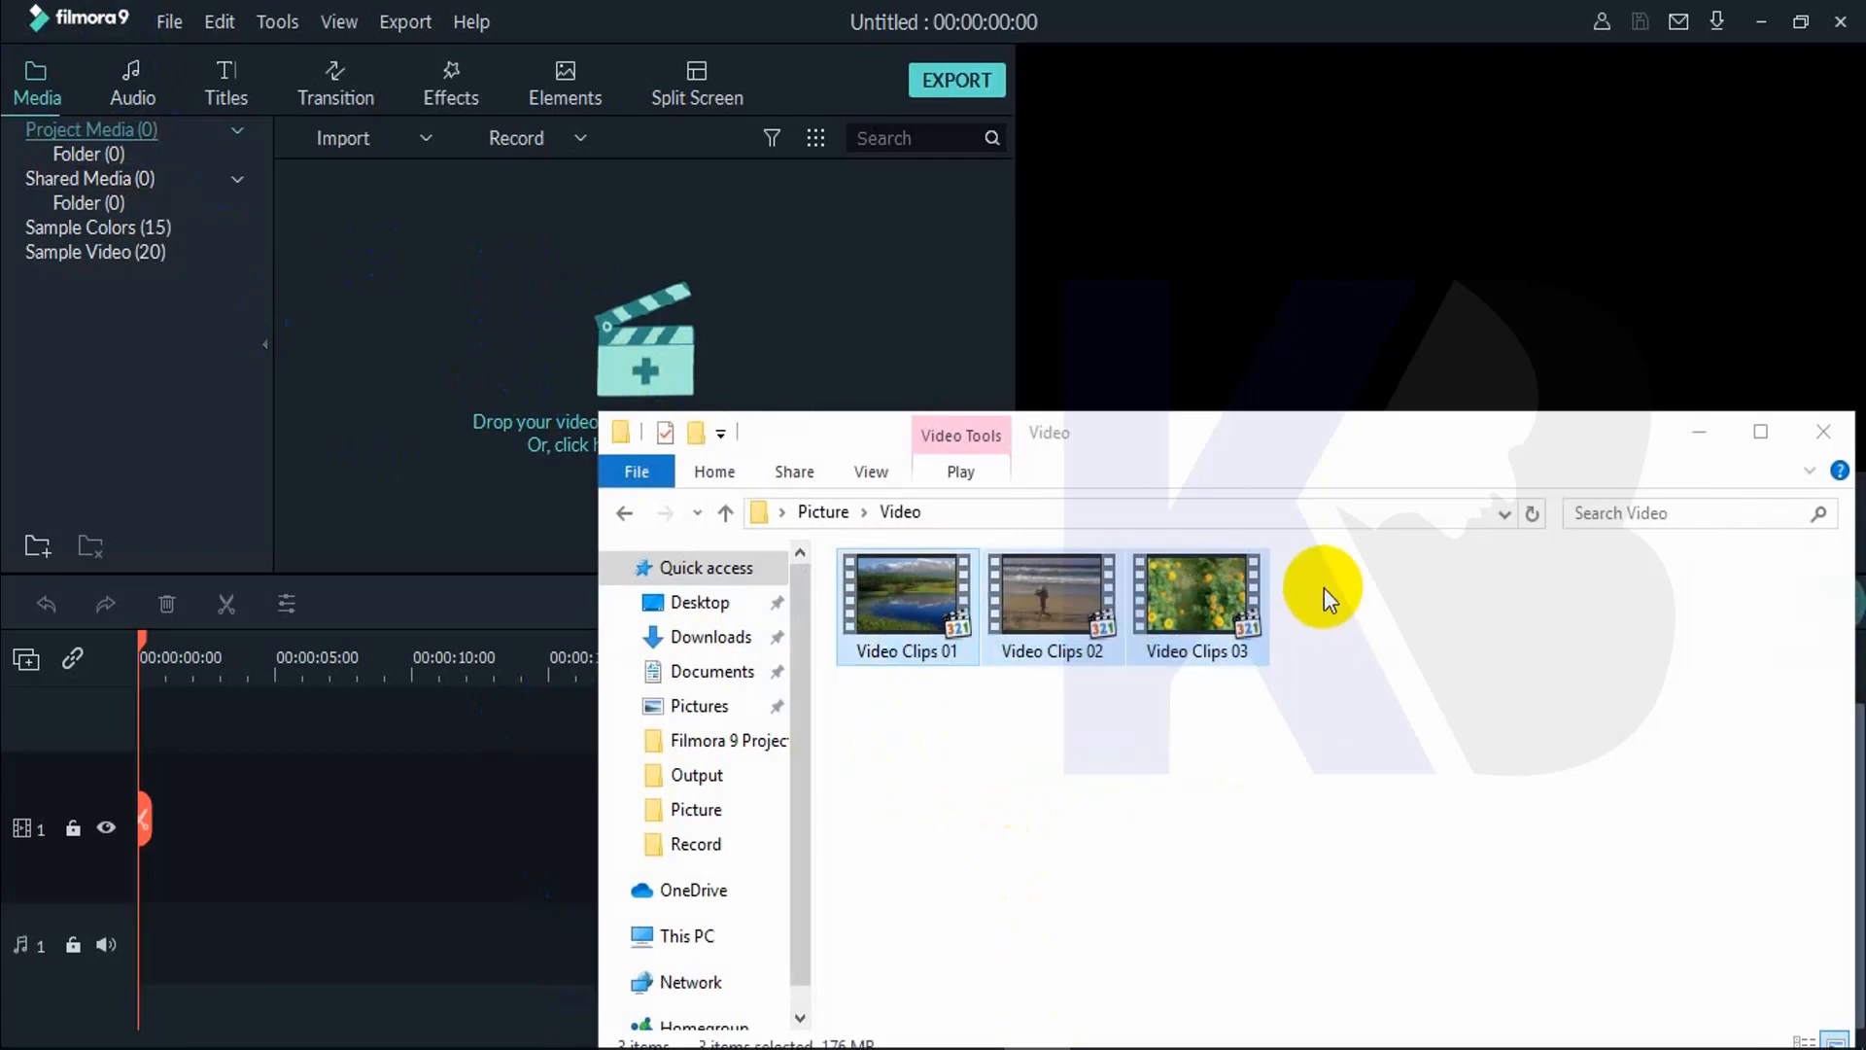
pyautogui.moveTo(877, 615); pyautogui.dragTo(466, 403)
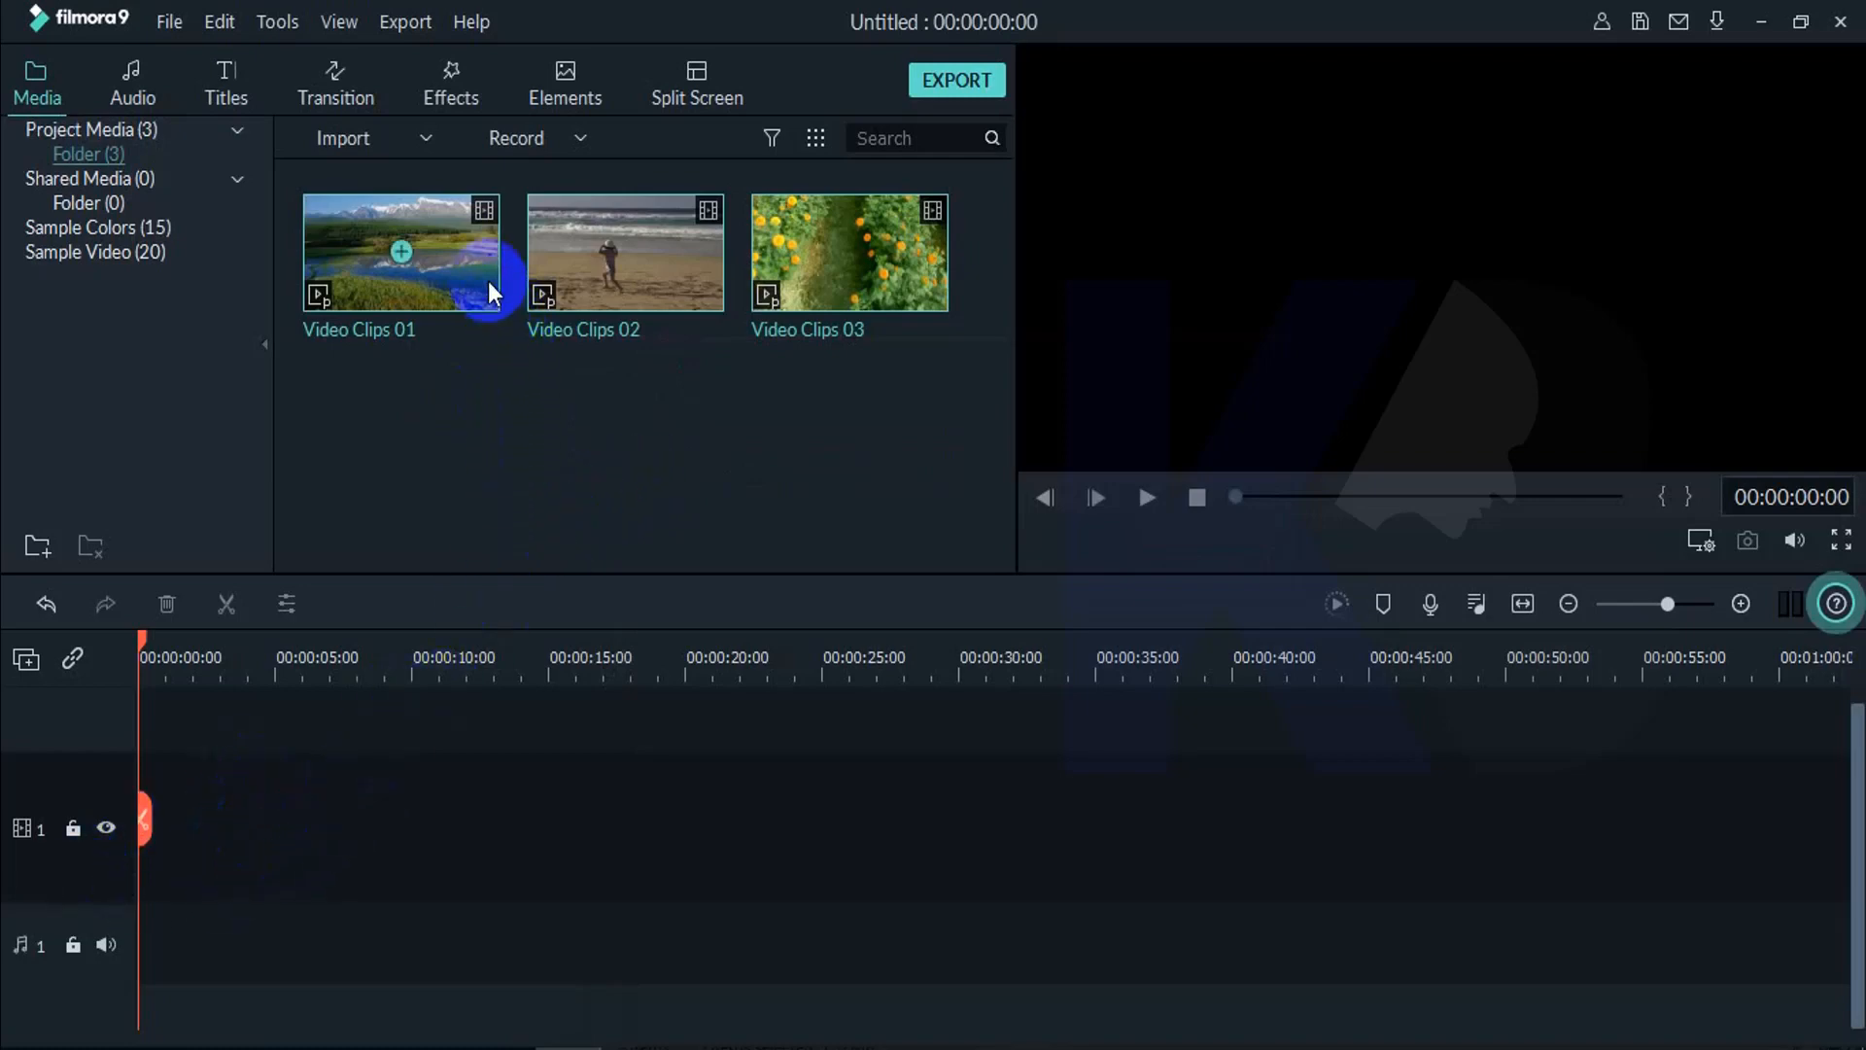
# Step: Place the three imported clips at the start of video track 1, matching the project settings to the media at 1920 x 1080 30fps
pyautogui.moveTo(481, 278); pyautogui.dragTo(137, 865)
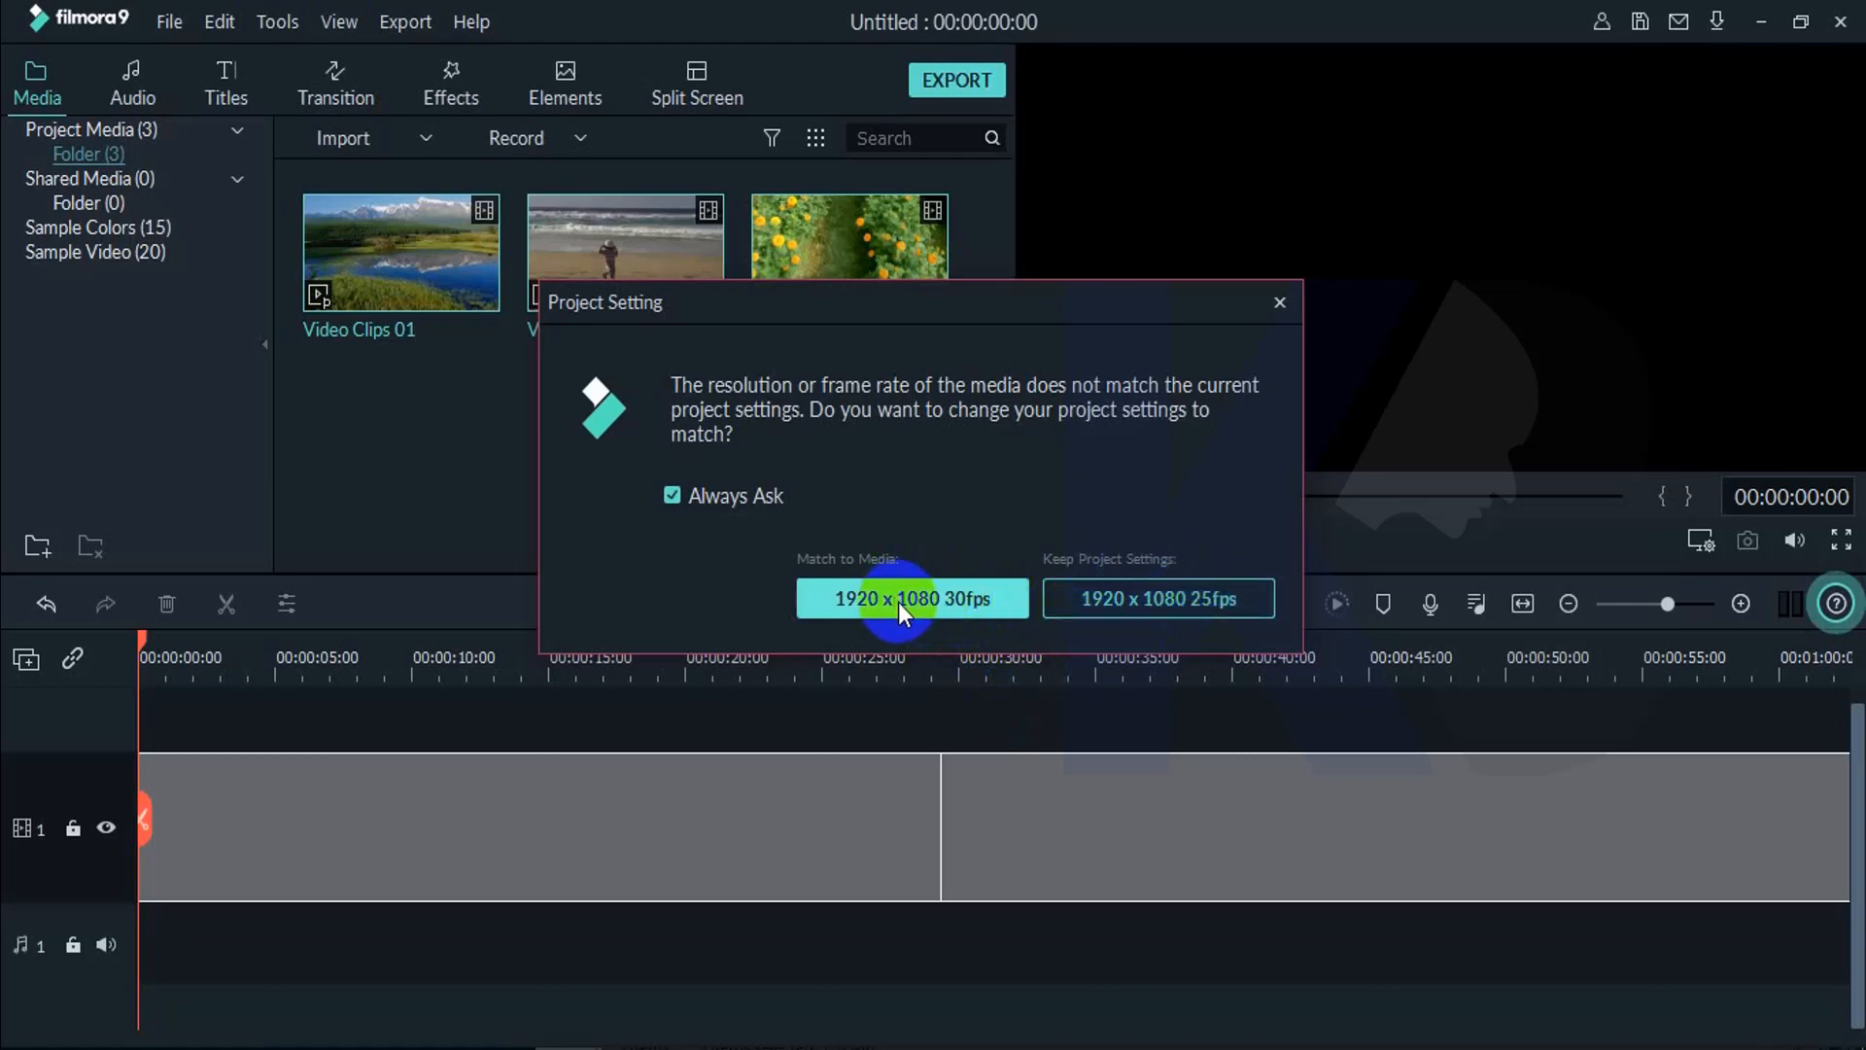
pyautogui.click(949, 599)
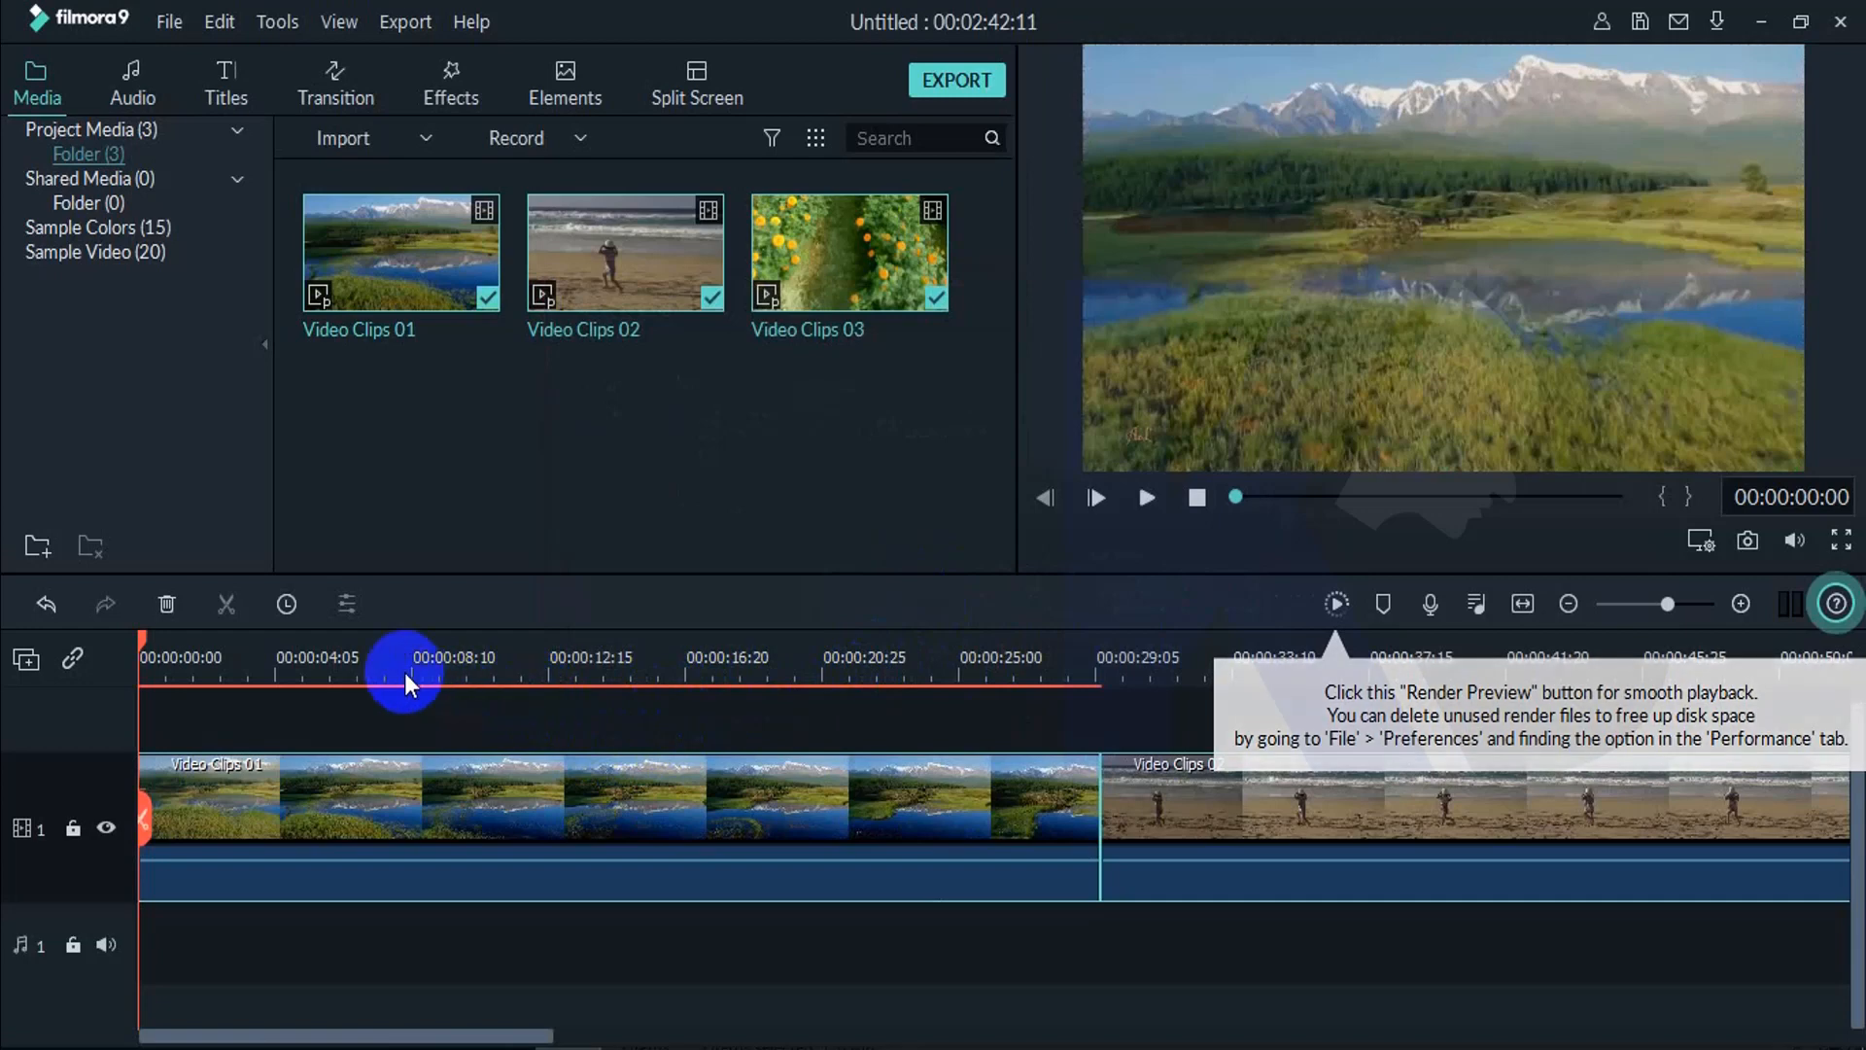
# Step: Preview a portion of each of the three clips on the timeline and return to the first clip
pyautogui.click(311, 665)
pyautogui.press('space')
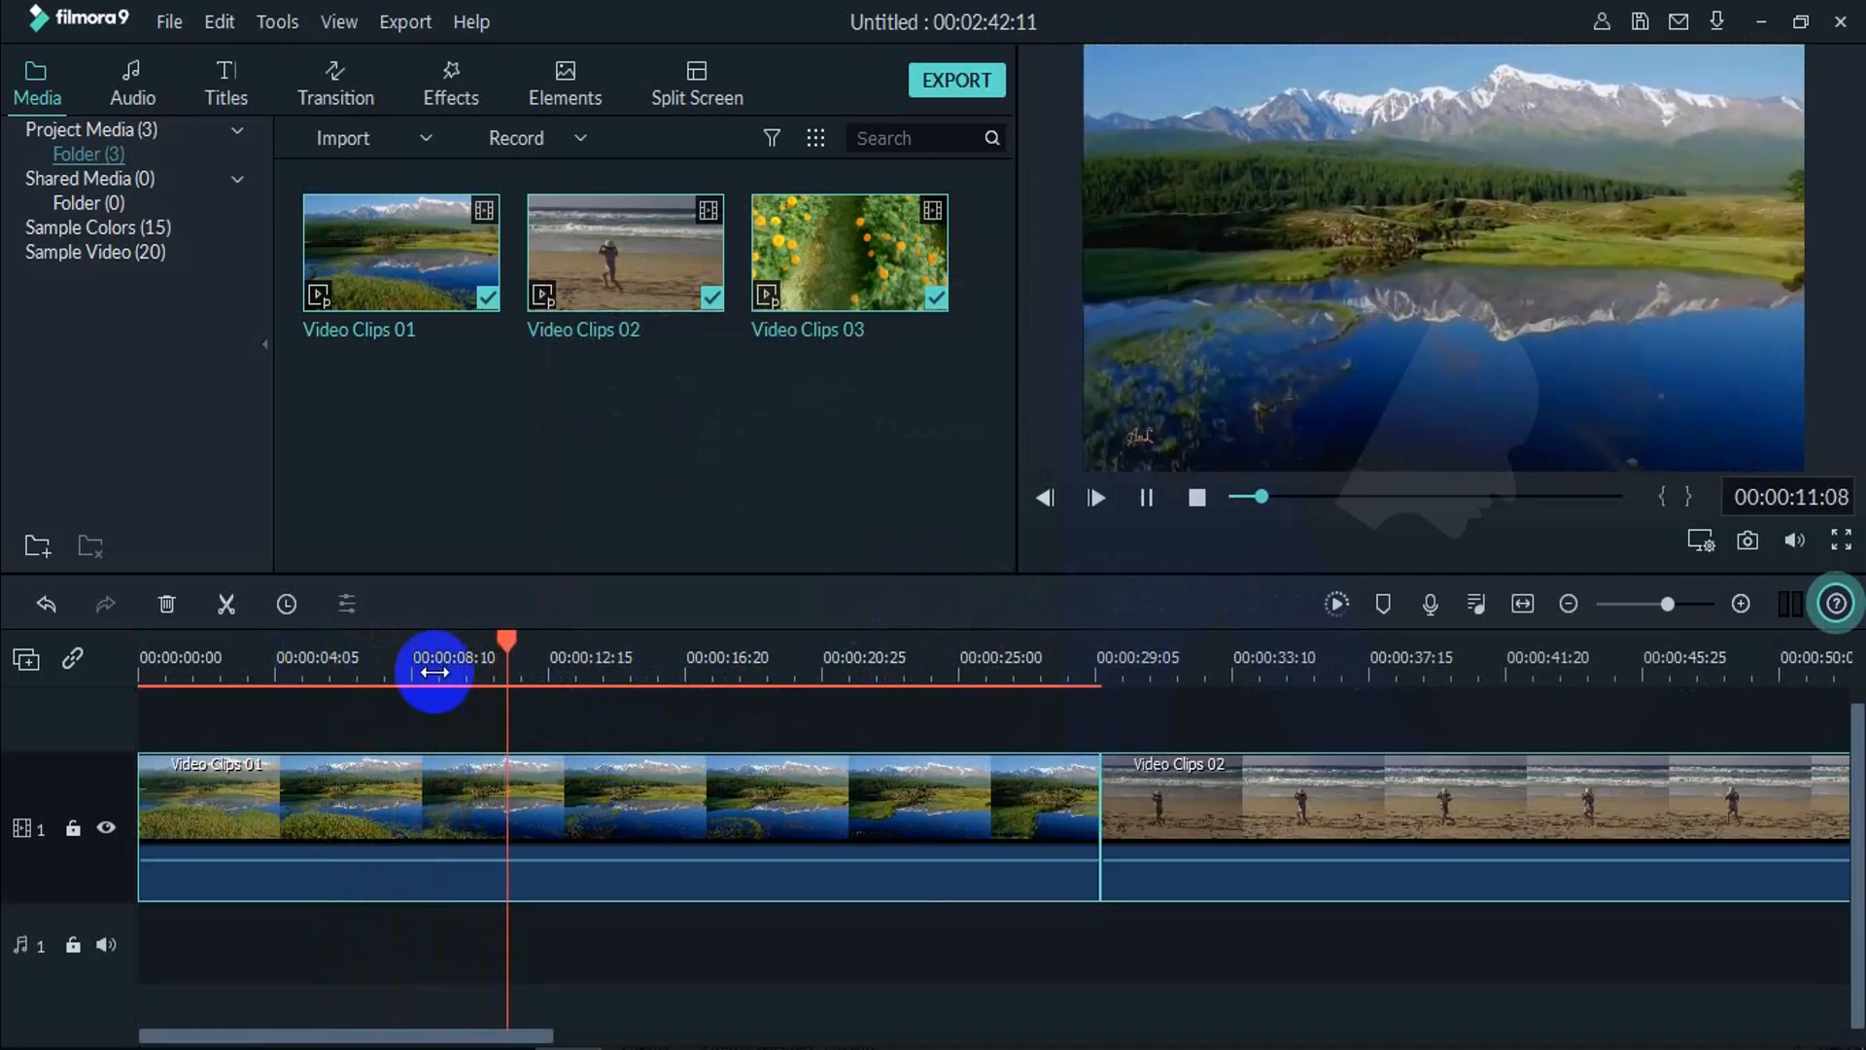
pyautogui.click(1145, 499)
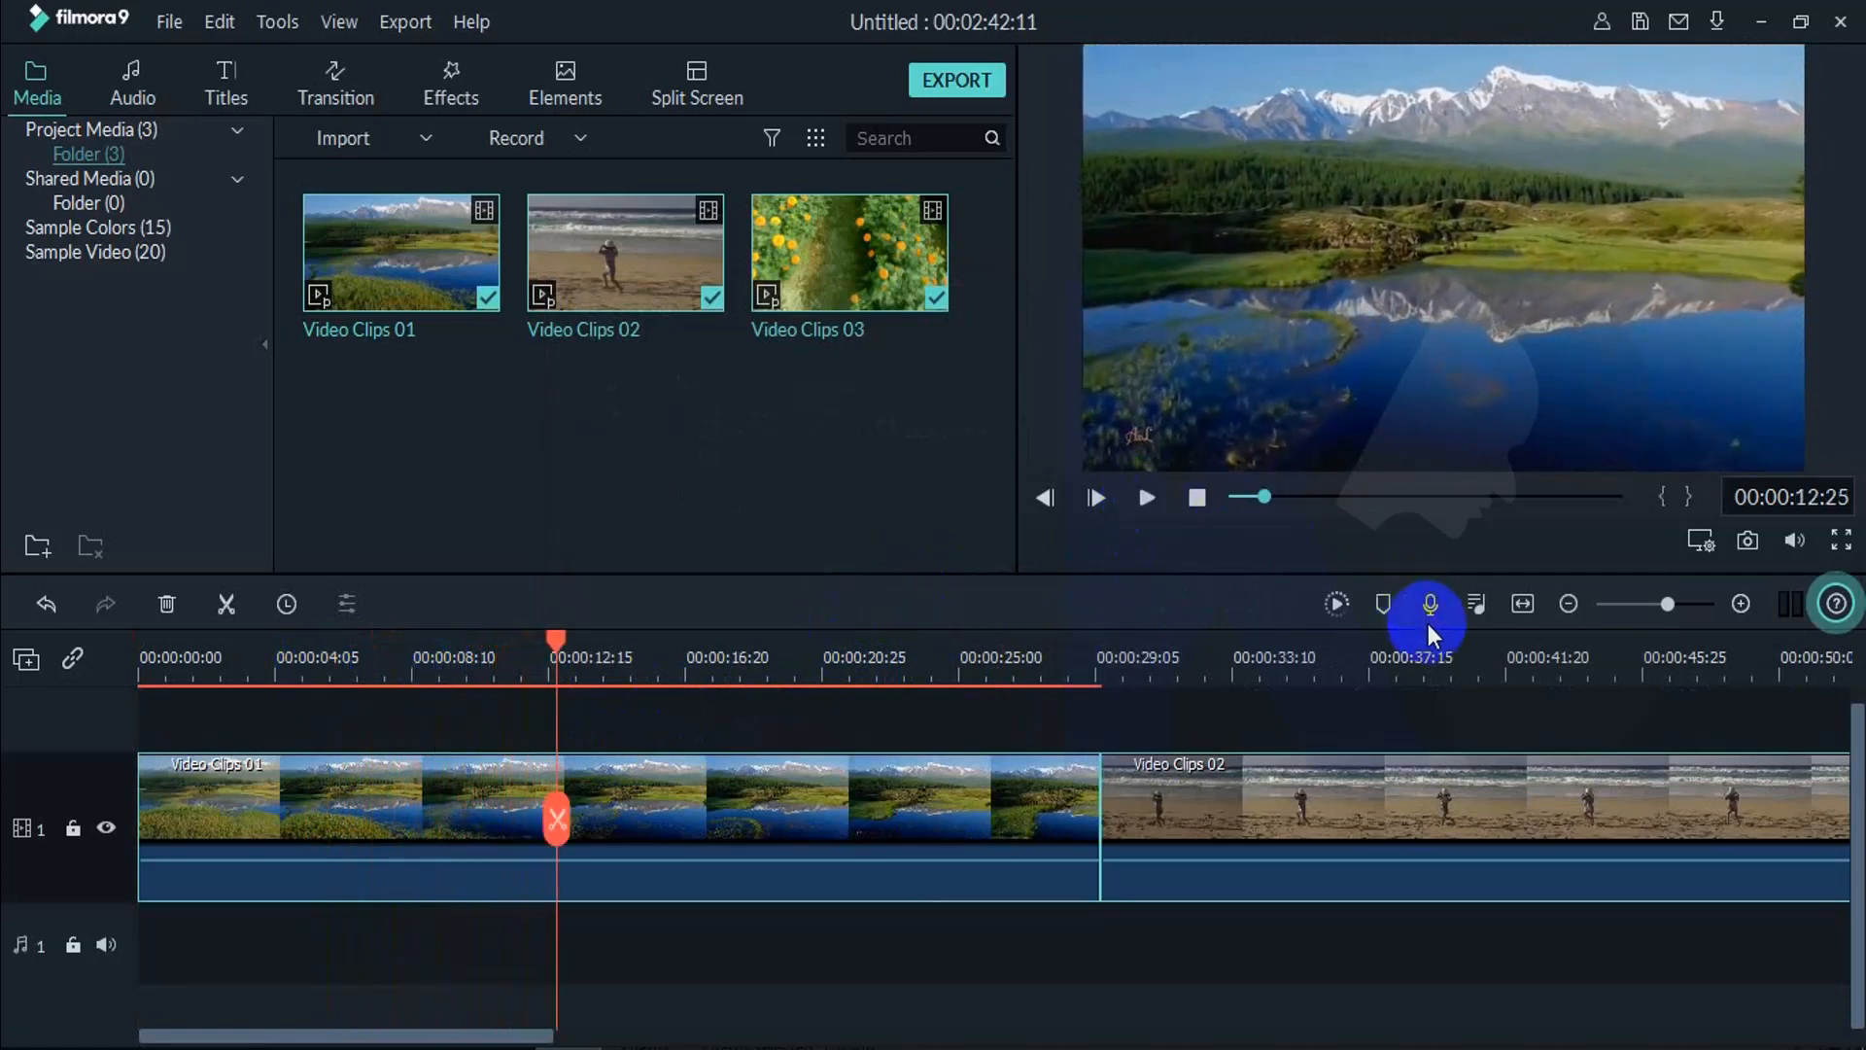
pyautogui.click(1455, 671)
pyautogui.click(1145, 498)
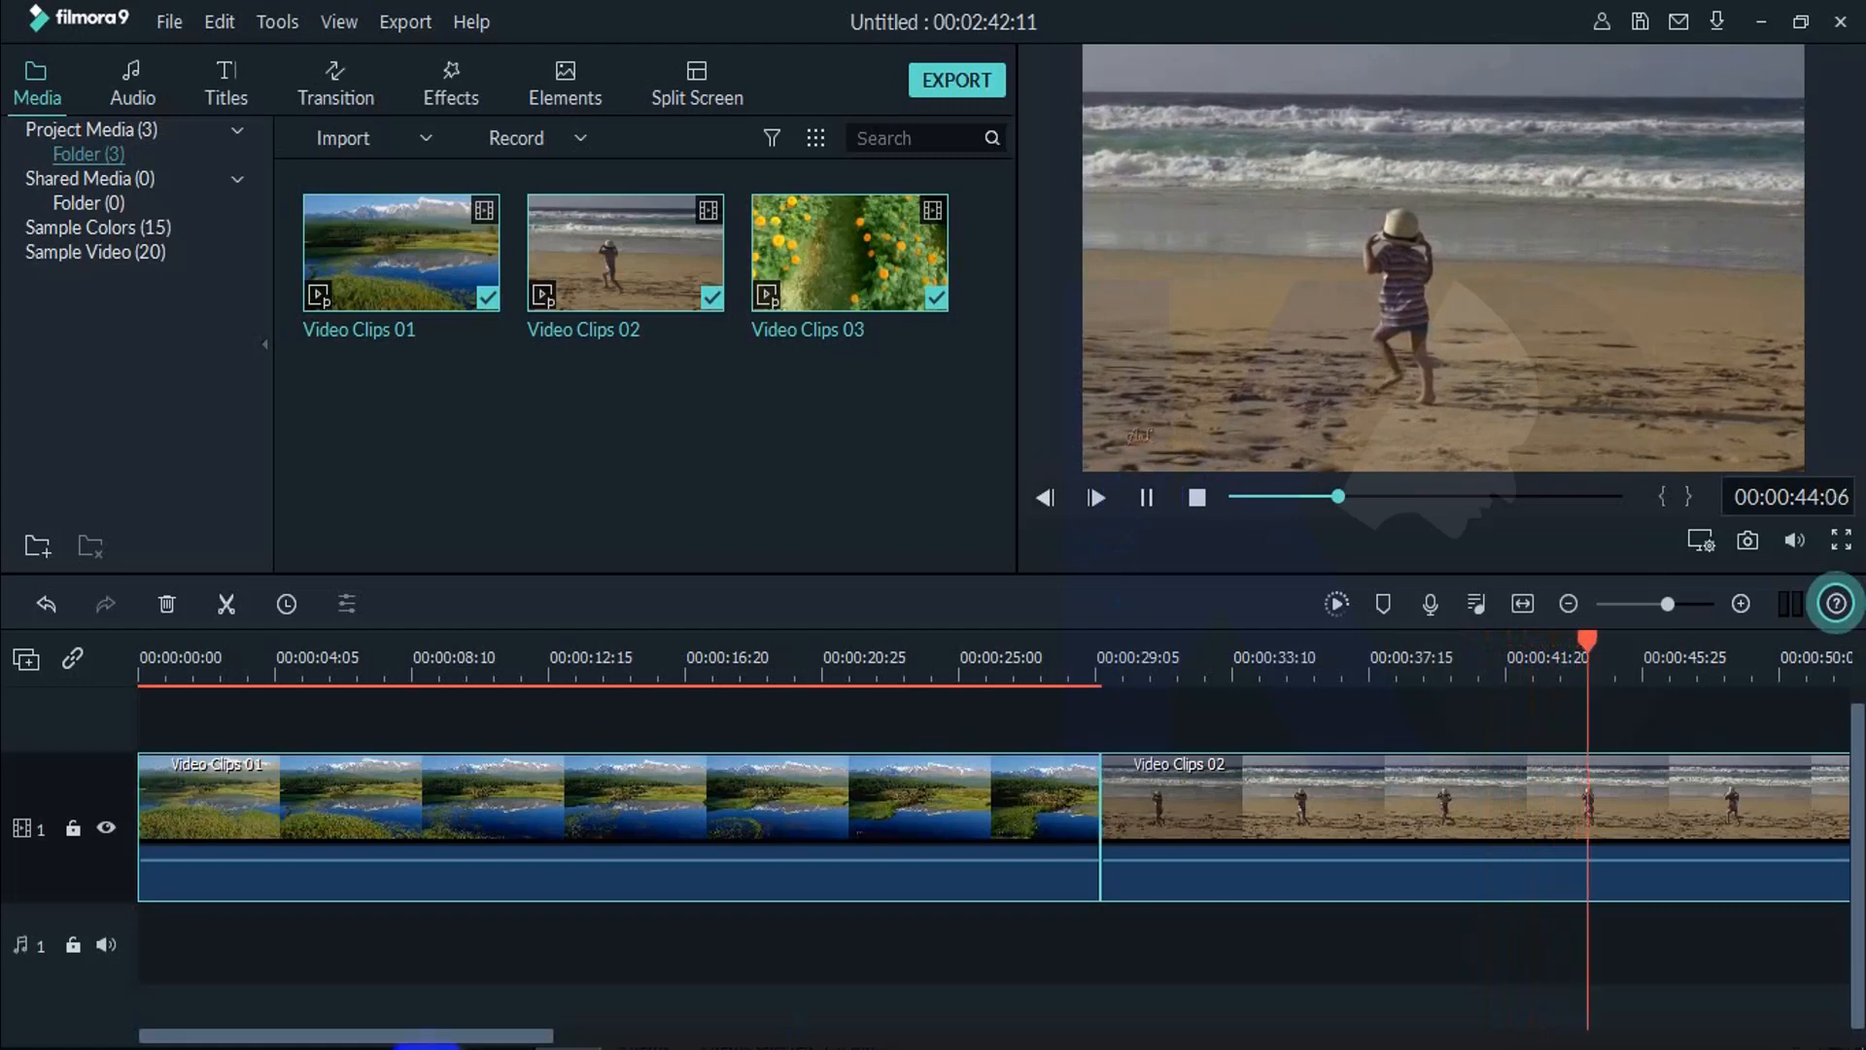
pyautogui.moveTo(429, 1035); pyautogui.dragTo(814, 1036)
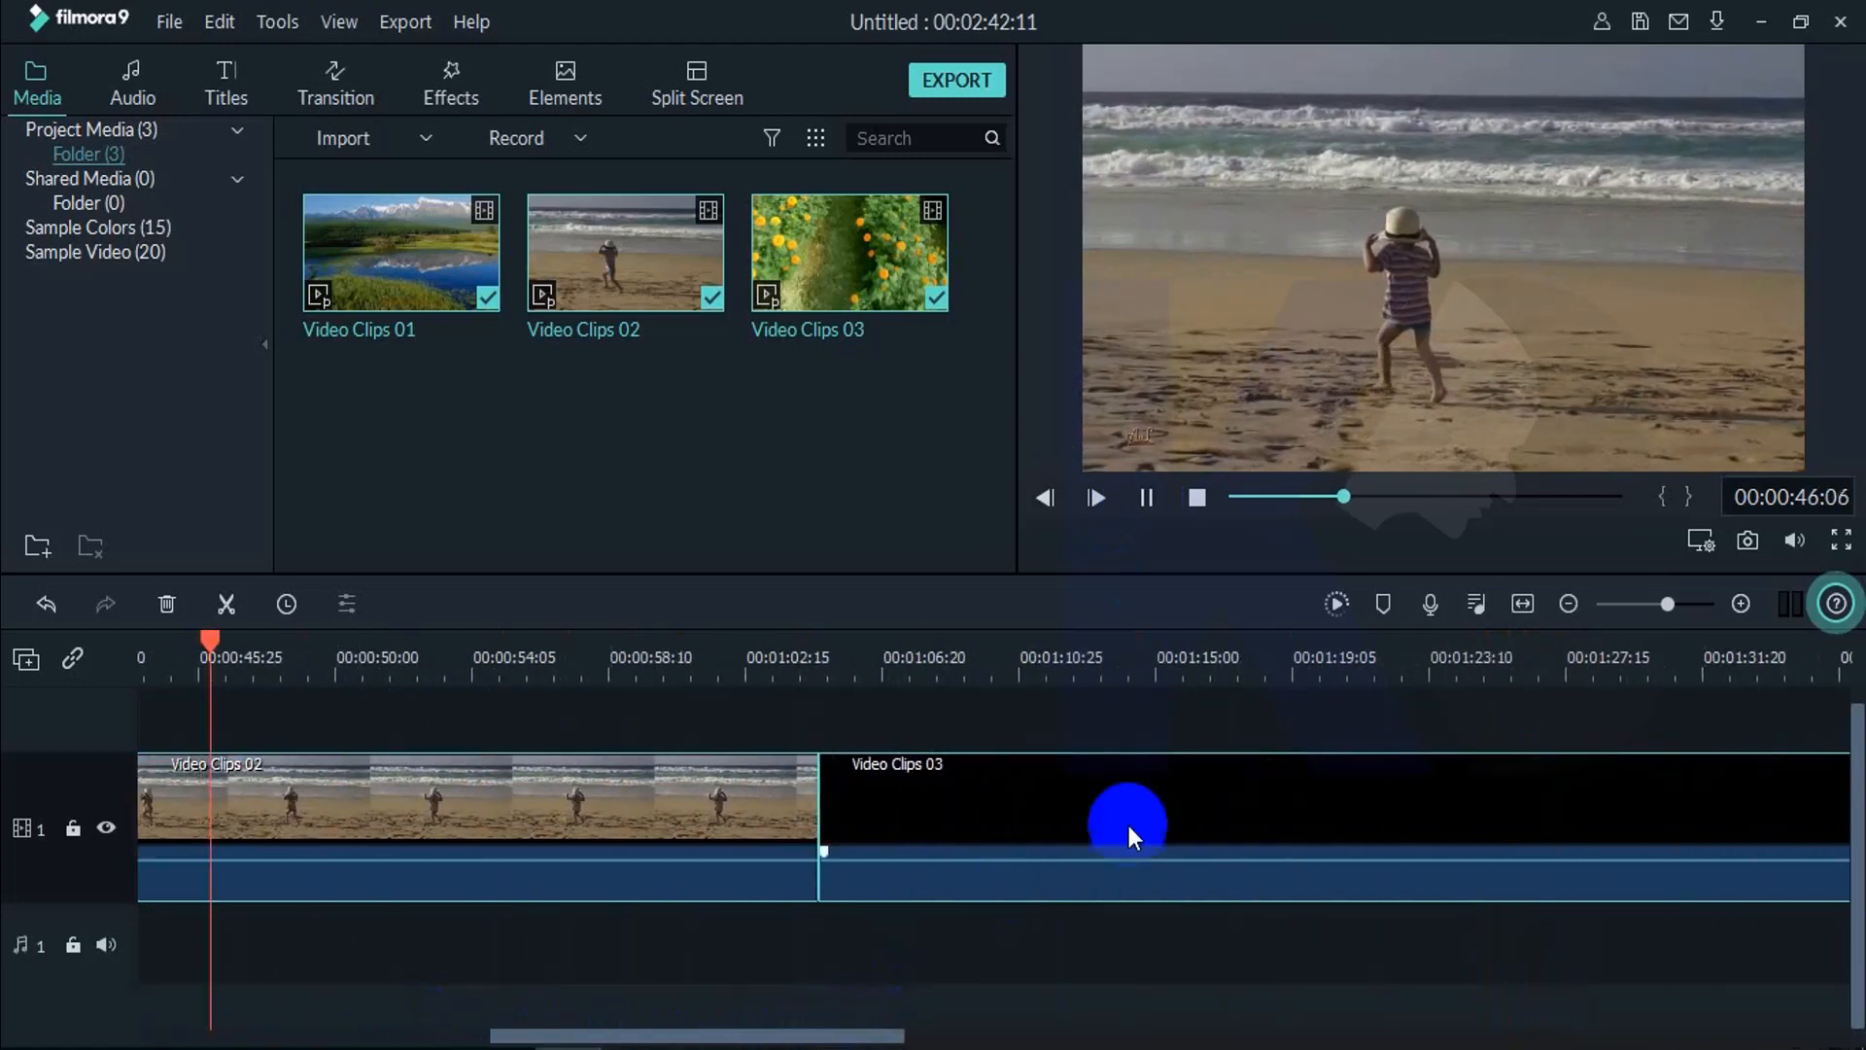
pyautogui.click(1079, 654)
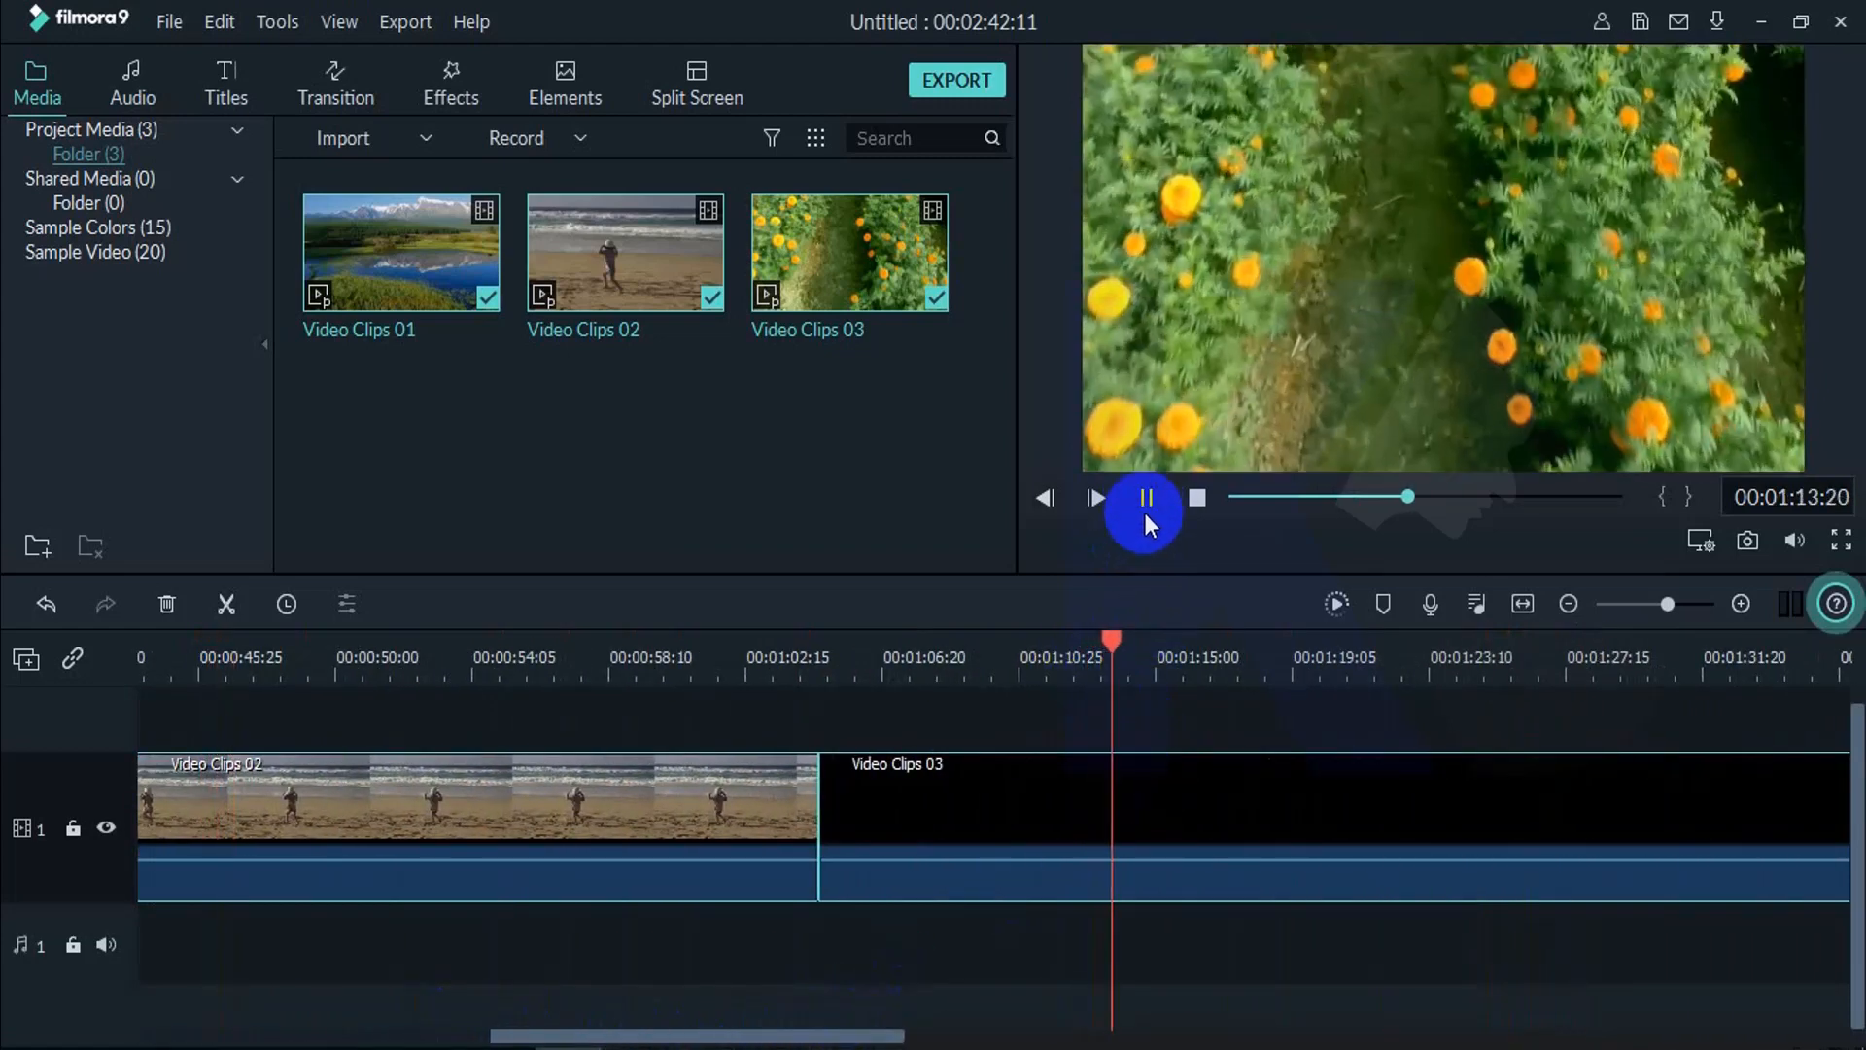
pyautogui.click(1146, 499)
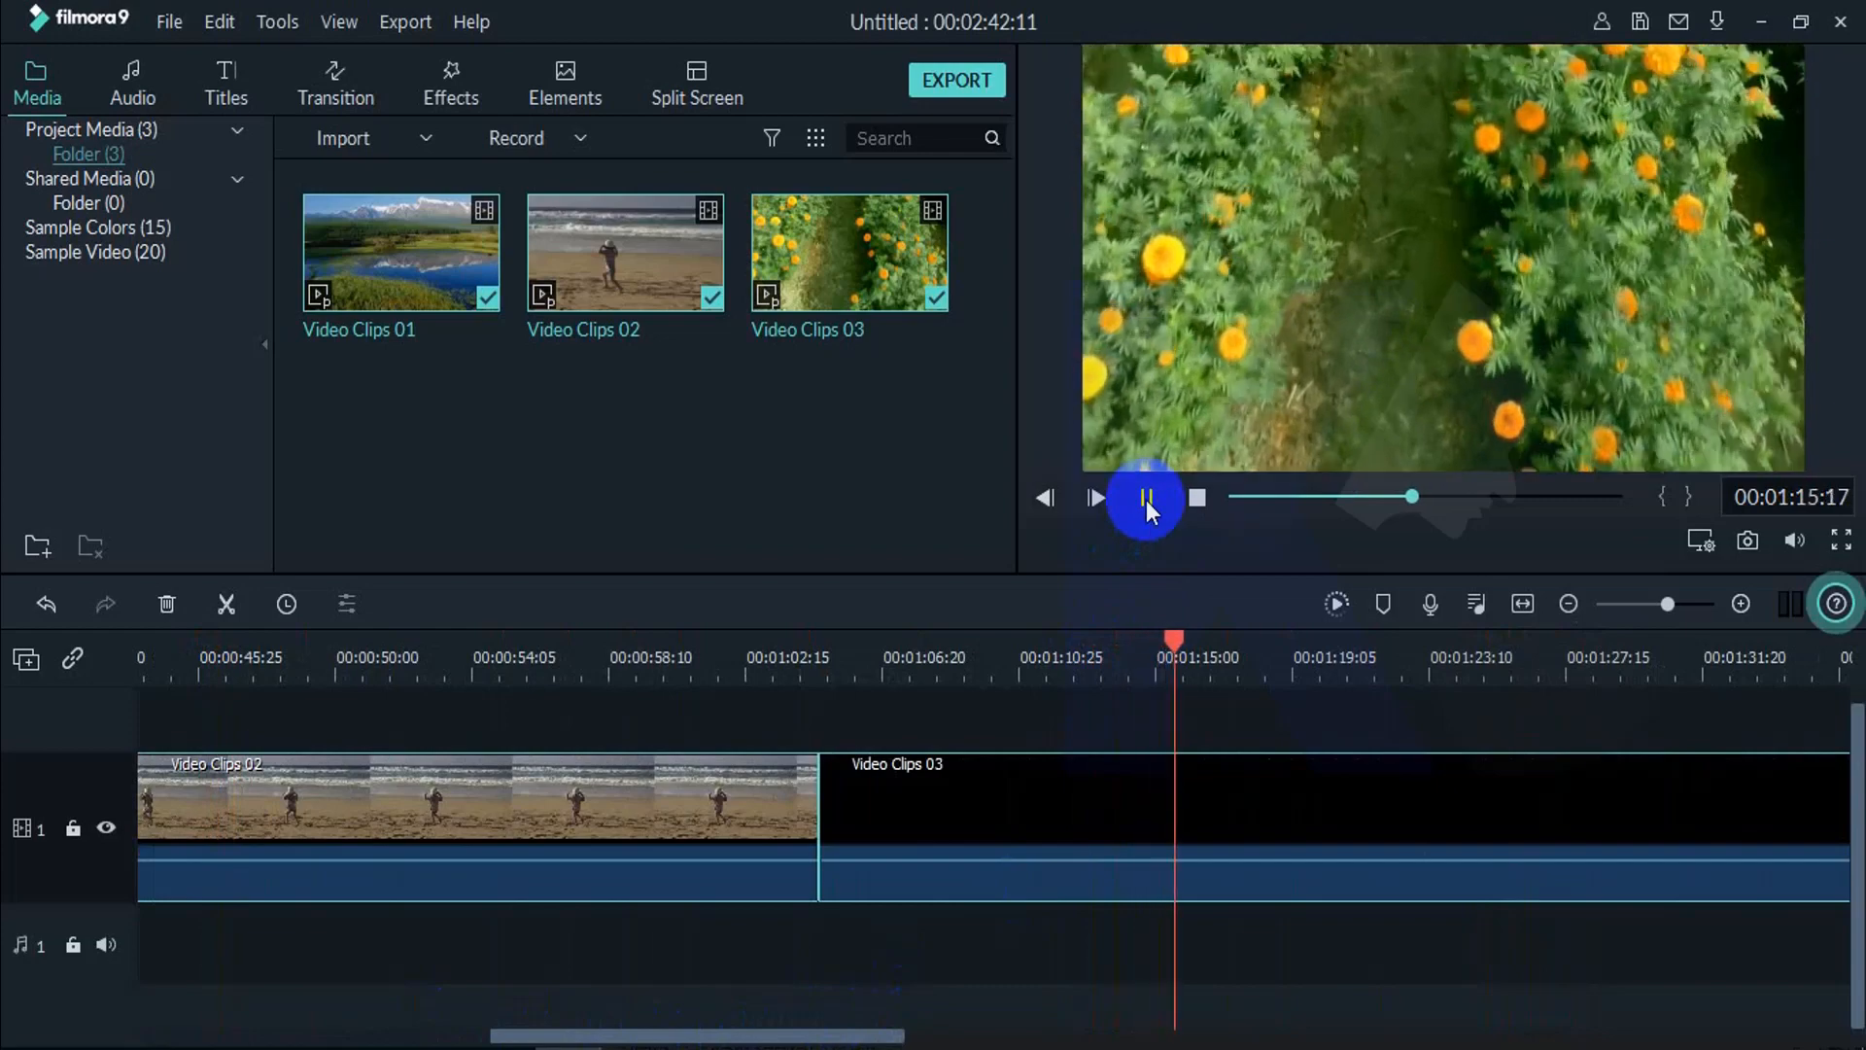
pyautogui.moveTo(855, 1022); pyautogui.dragTo(372, 1048)
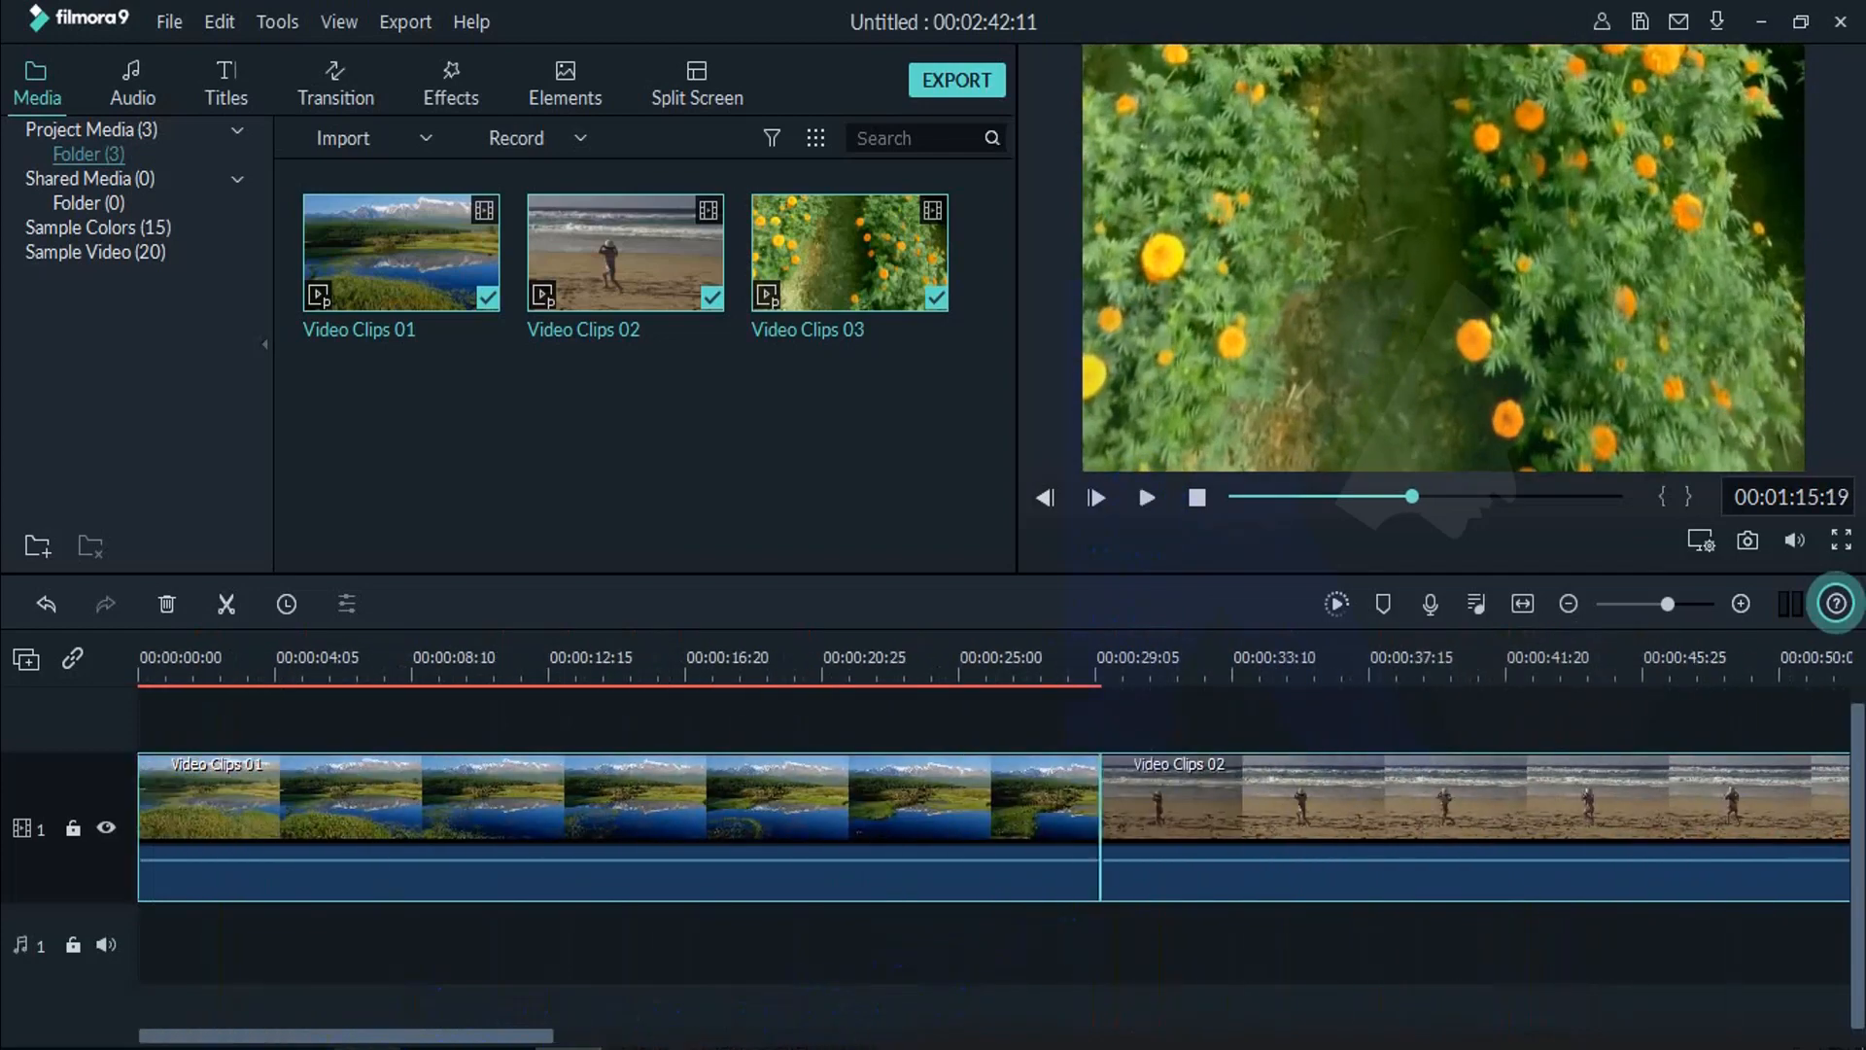
pyautogui.click(484, 661)
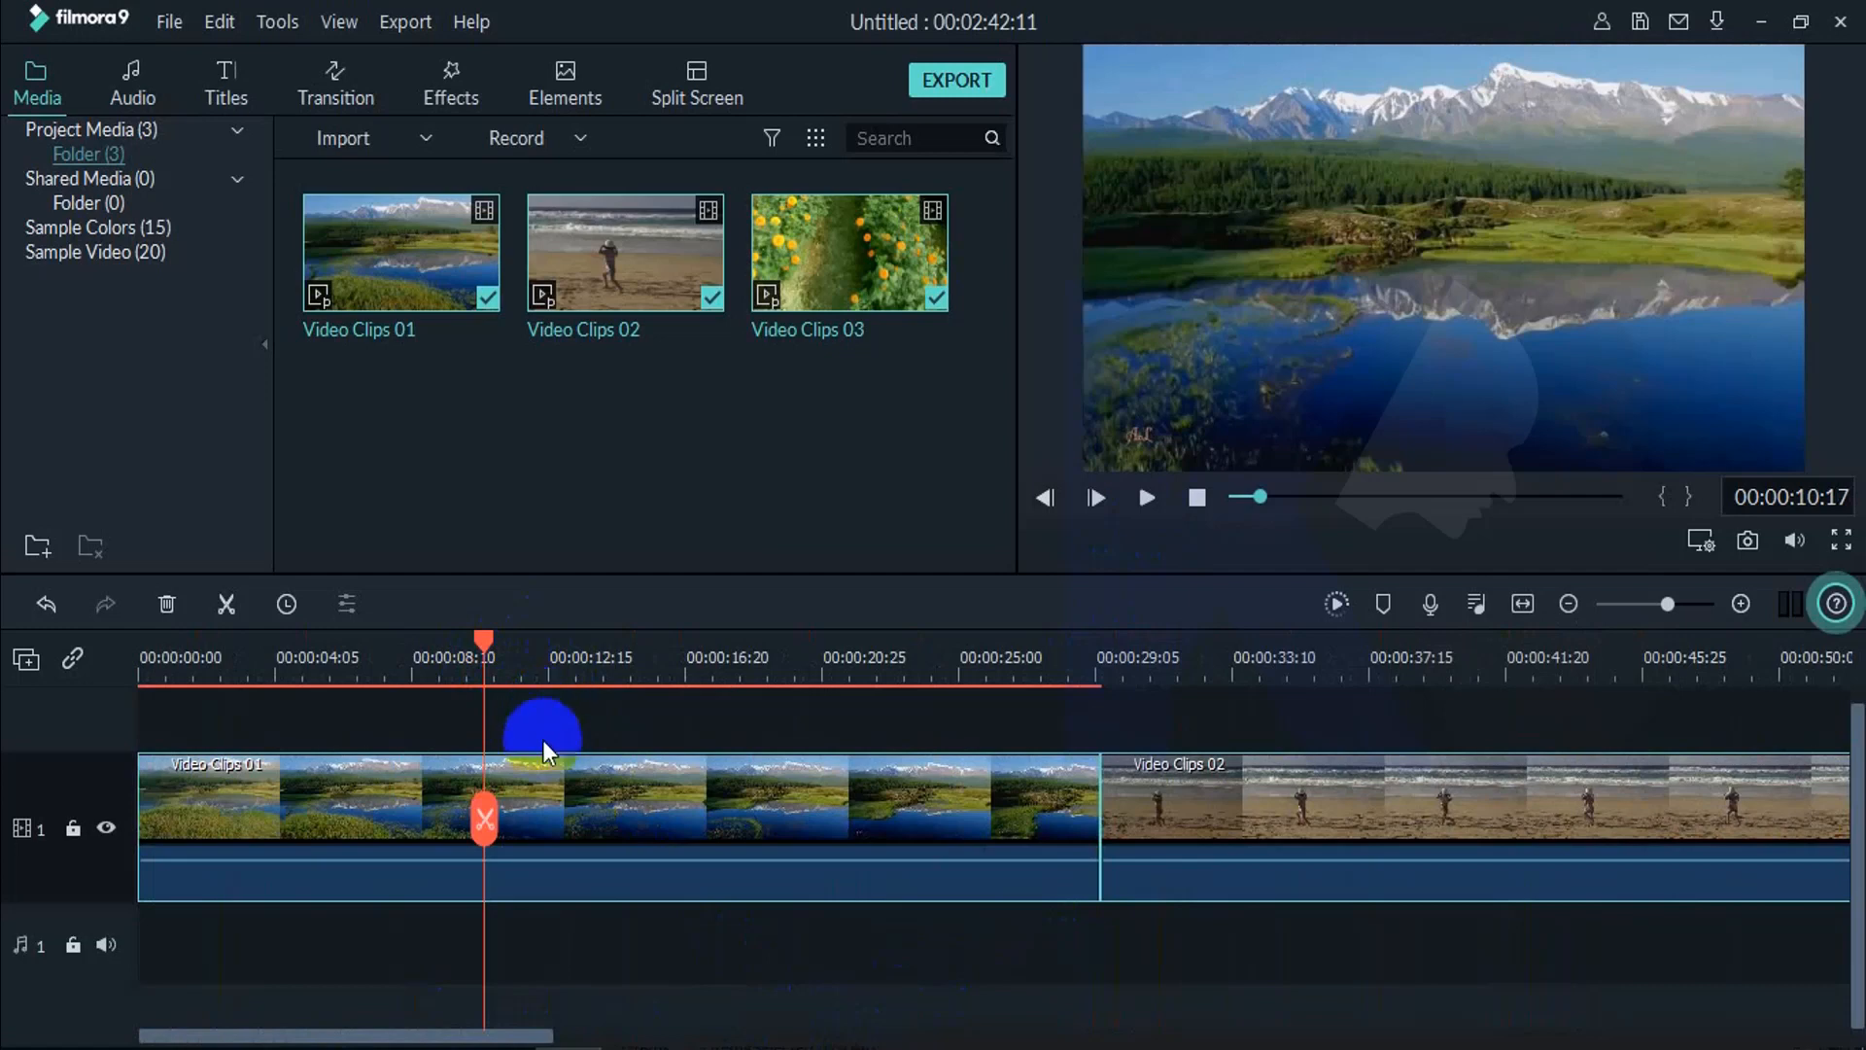
pyautogui.click(587, 828)
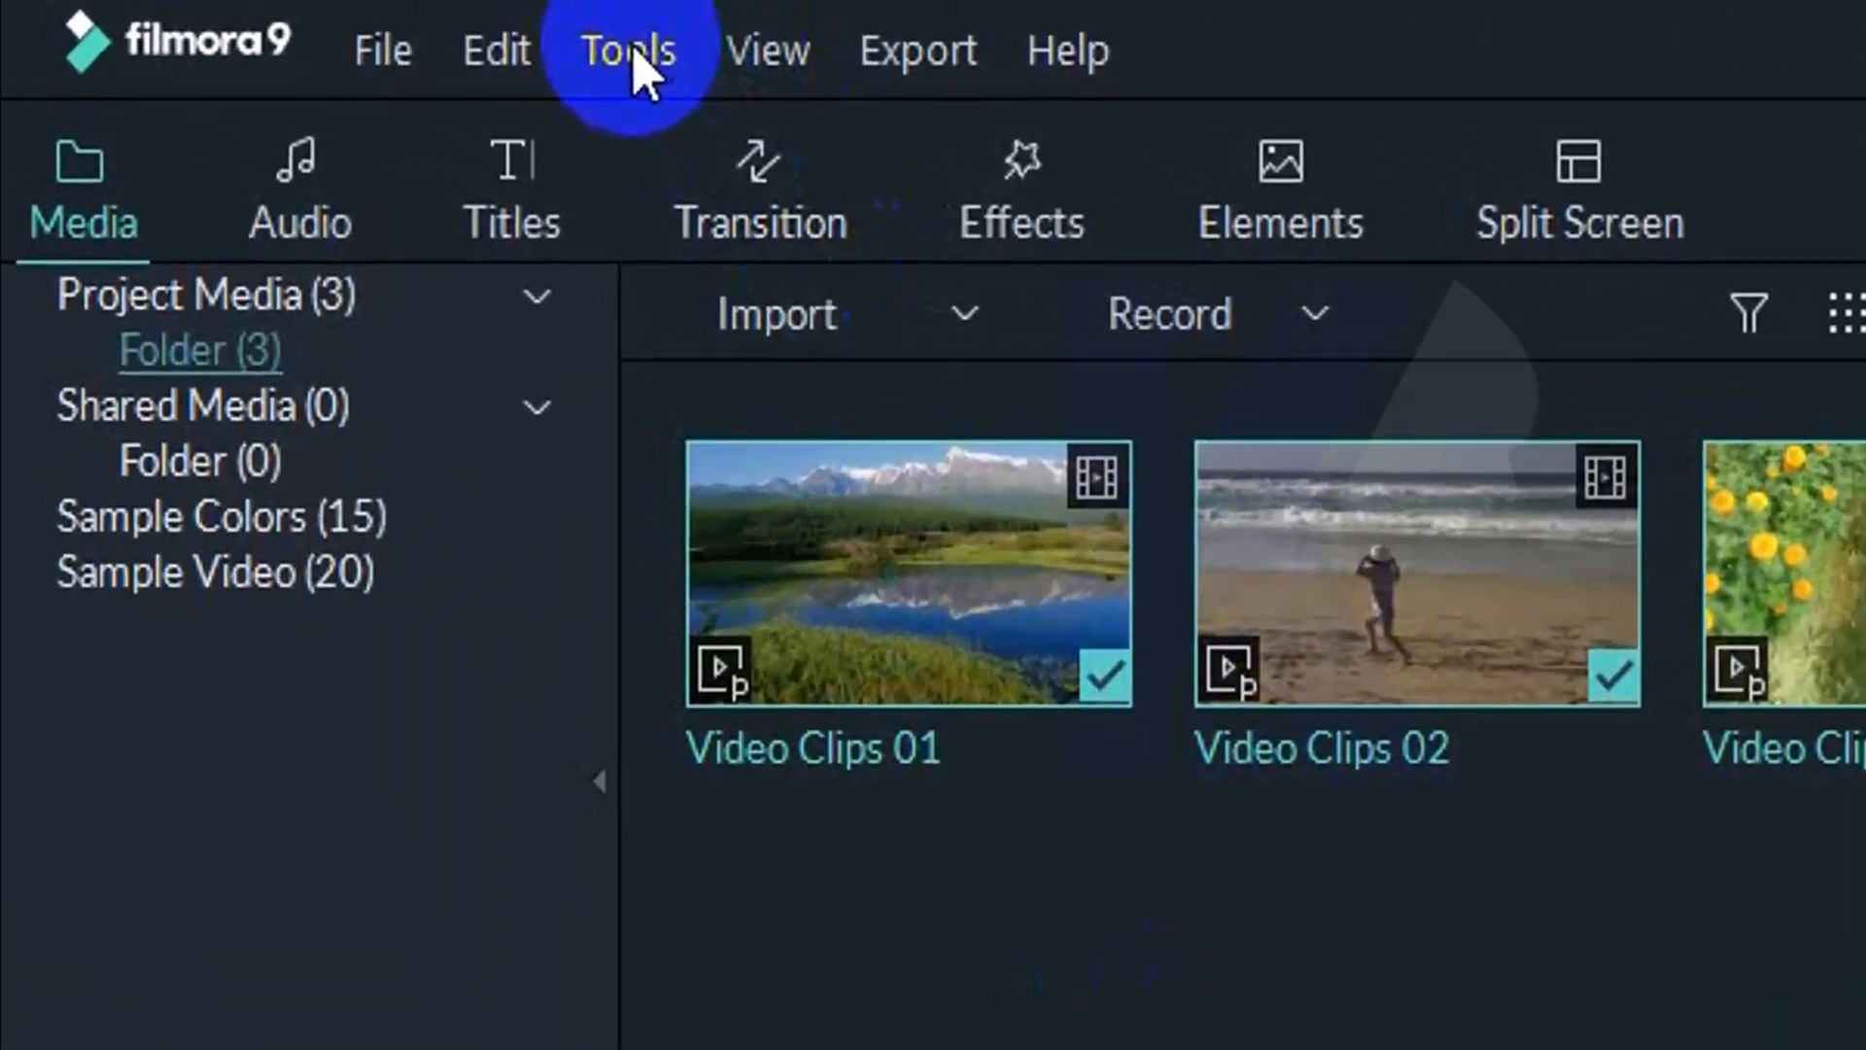
pyautogui.click(365, 26)
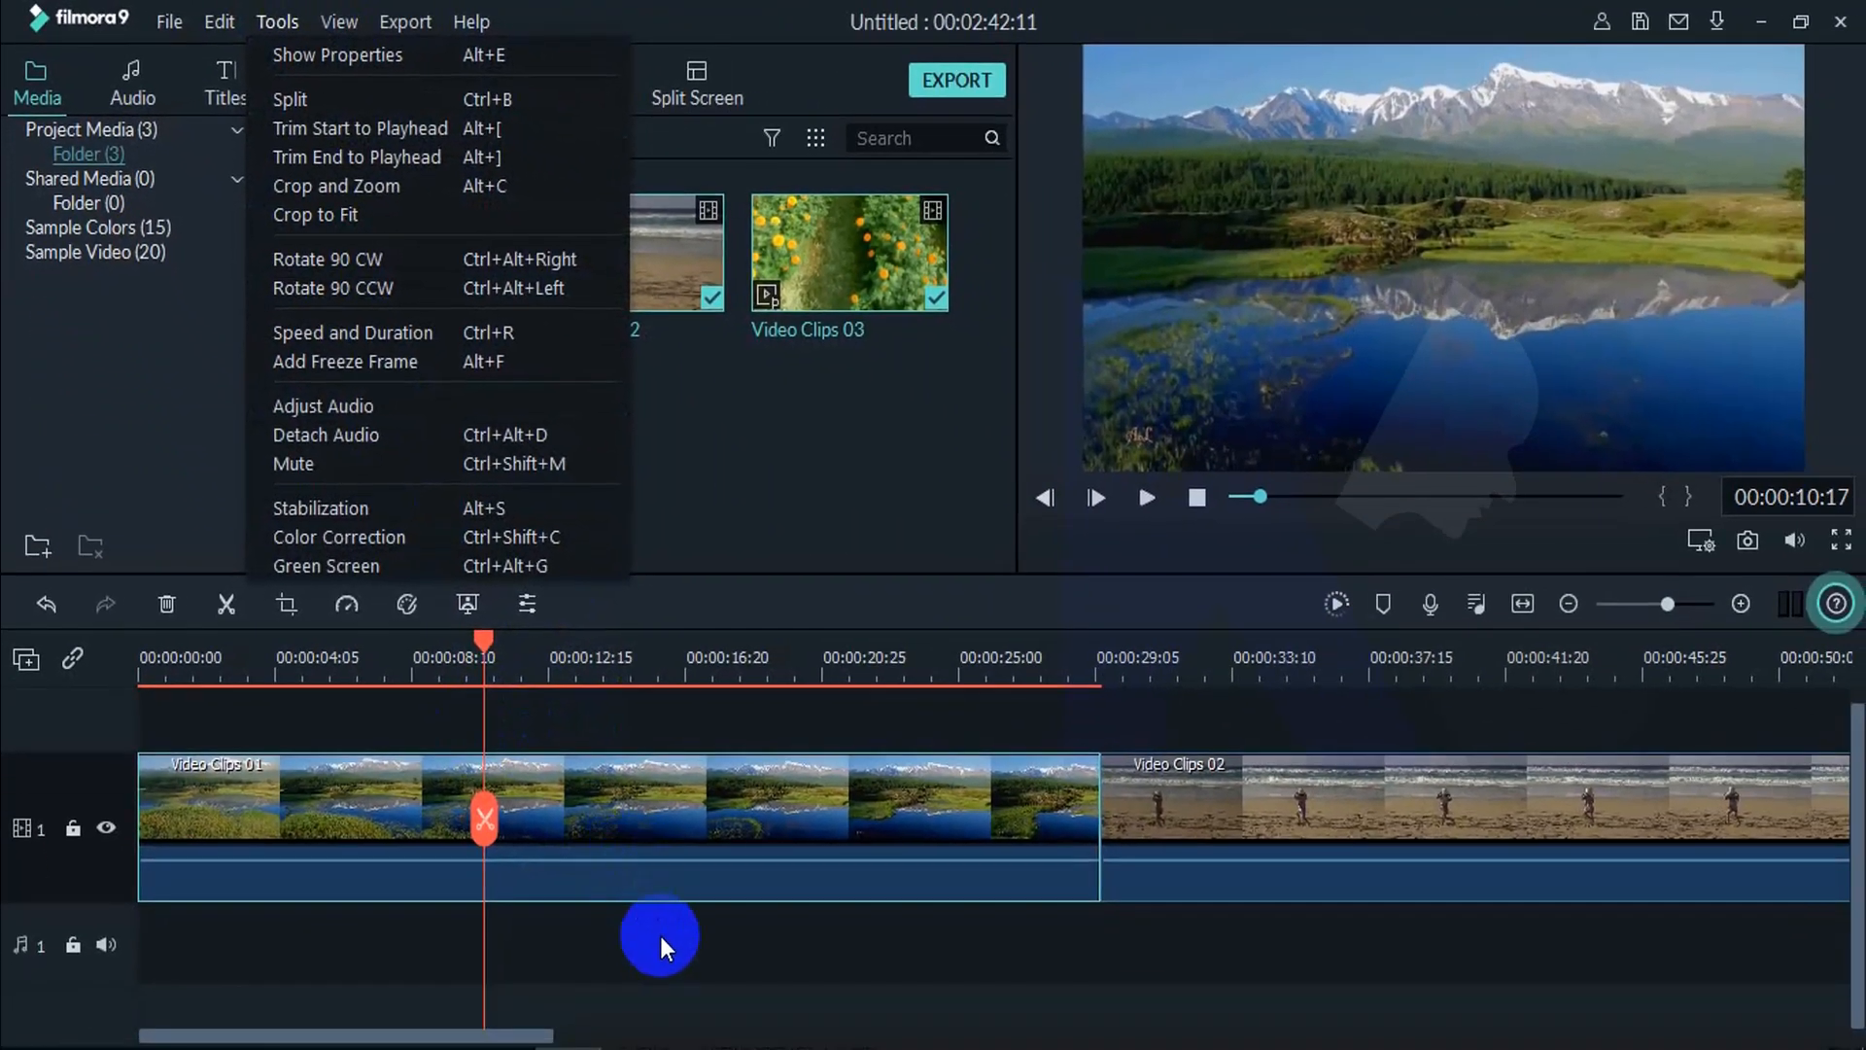
pyautogui.click(659, 902)
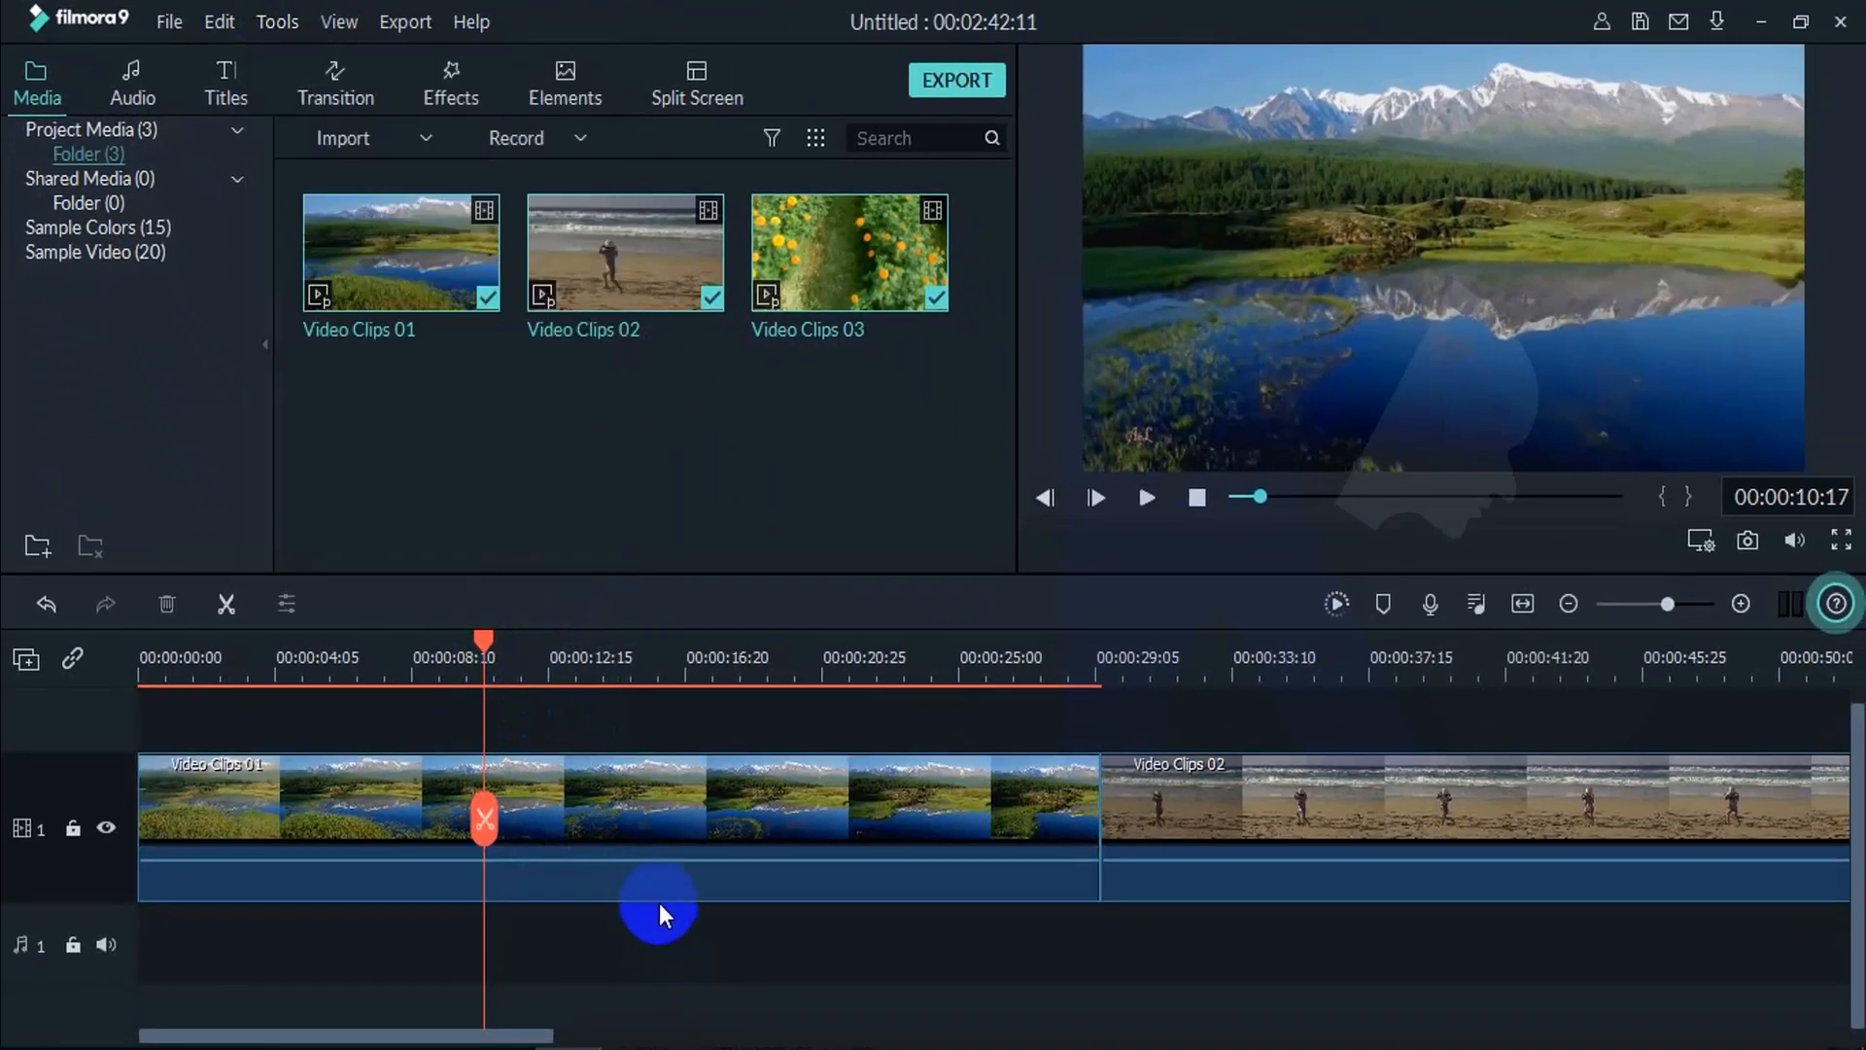
# Step: Set the duration of Video Clips 01 on the timeline to 00:00:07:00 with Speed and Duration, keeping Ripple Edit on
pyautogui.click(649, 820)
pyautogui.rightClick(649, 820)
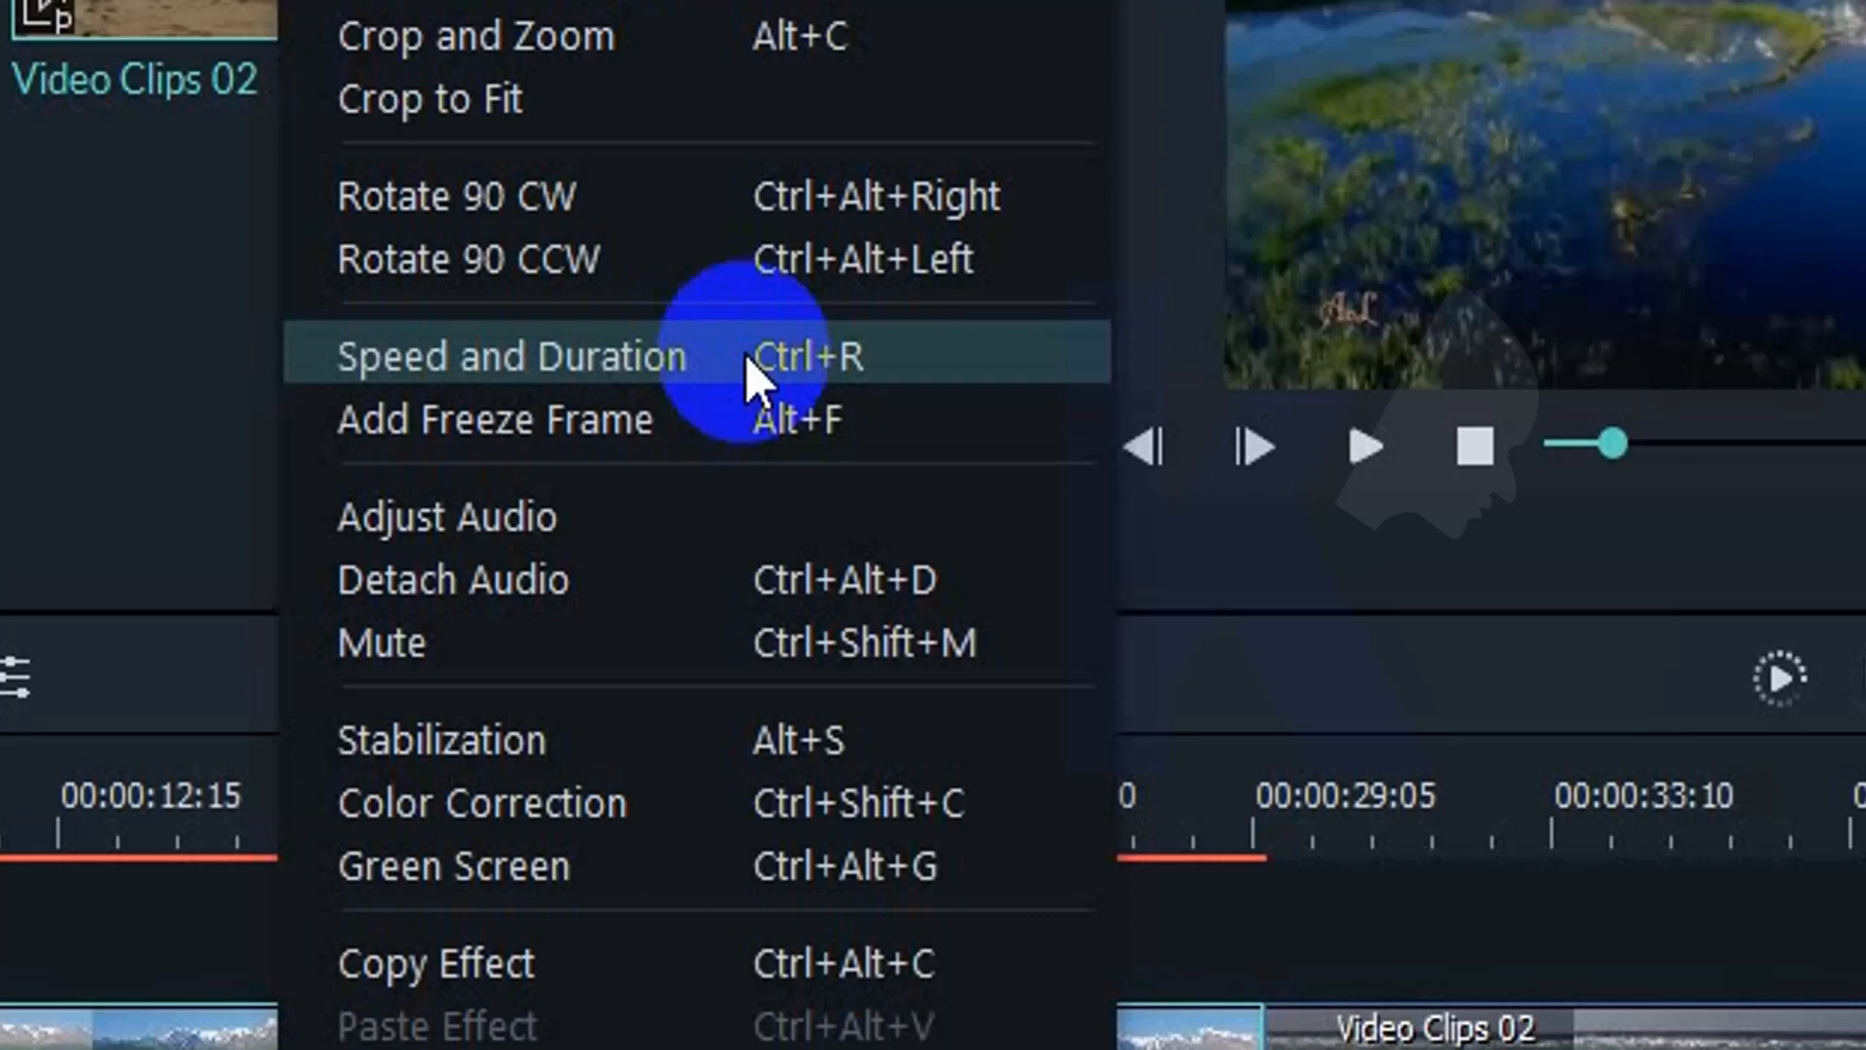
pyautogui.click(753, 376)
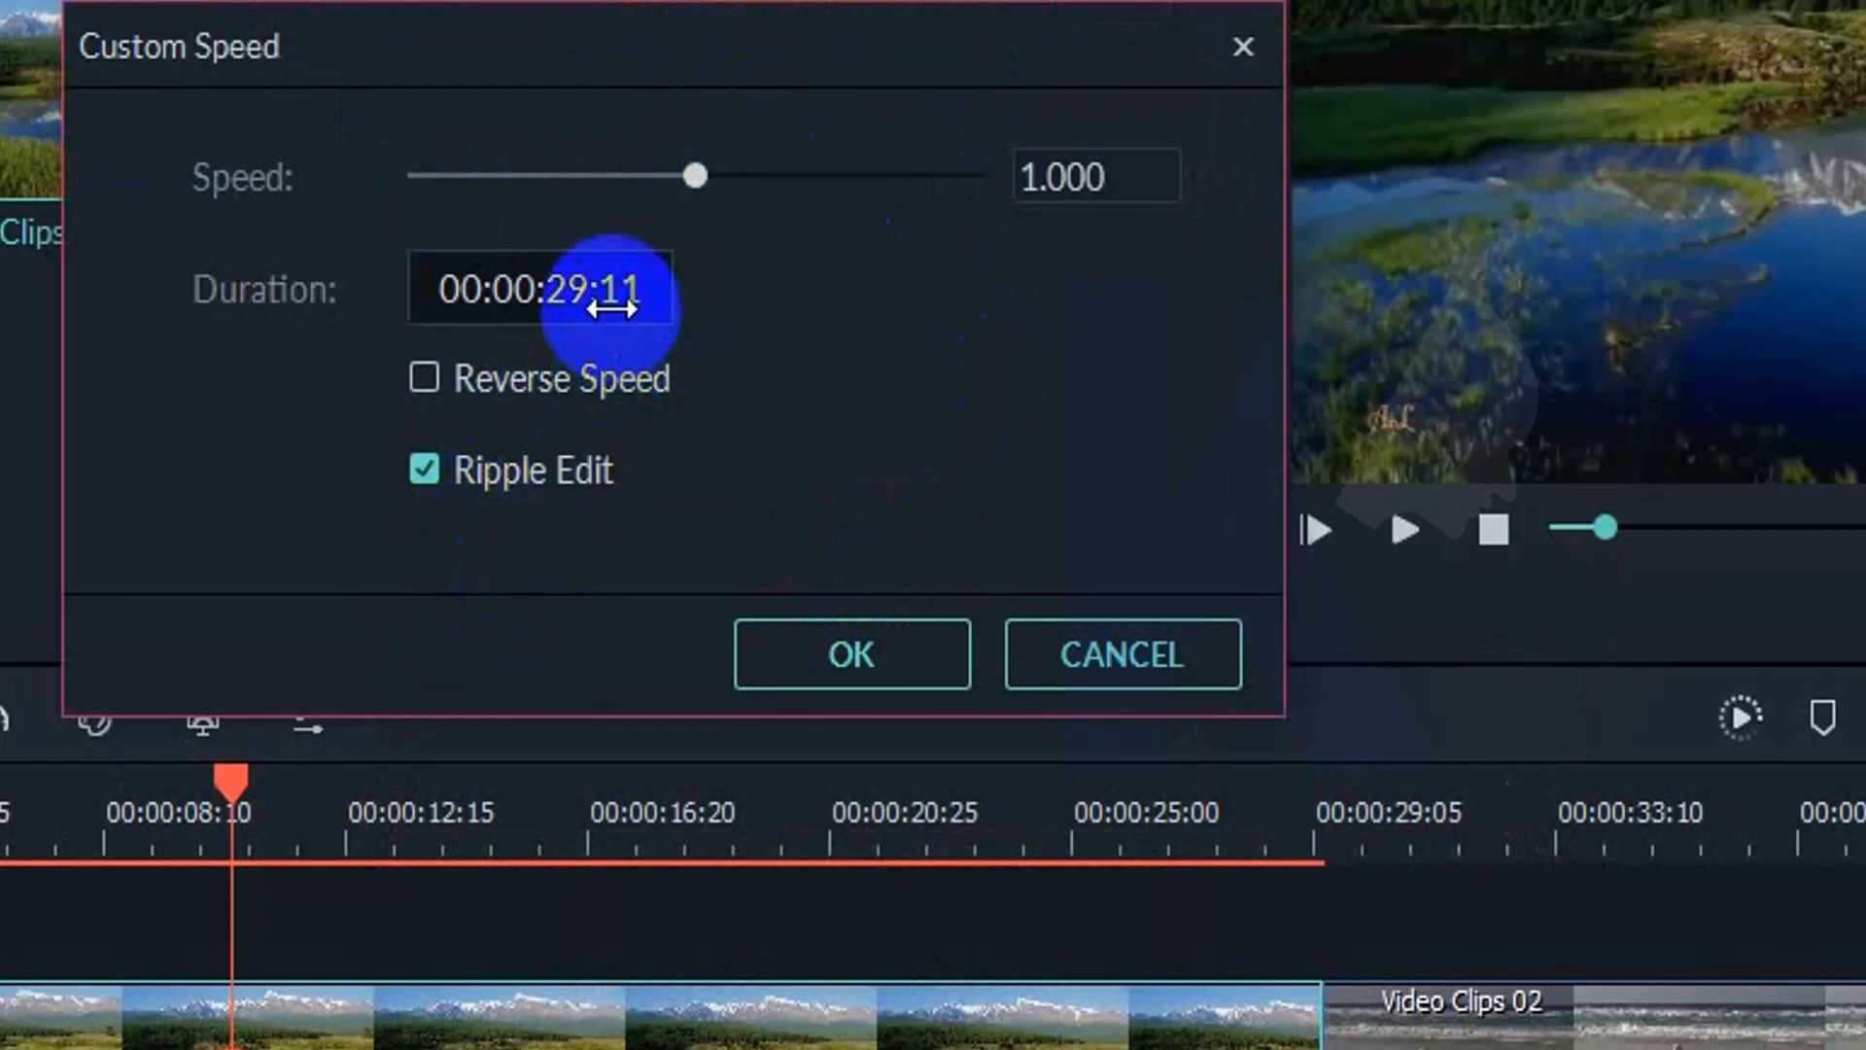
pyautogui.click(636, 290)
pyautogui.click(643, 292)
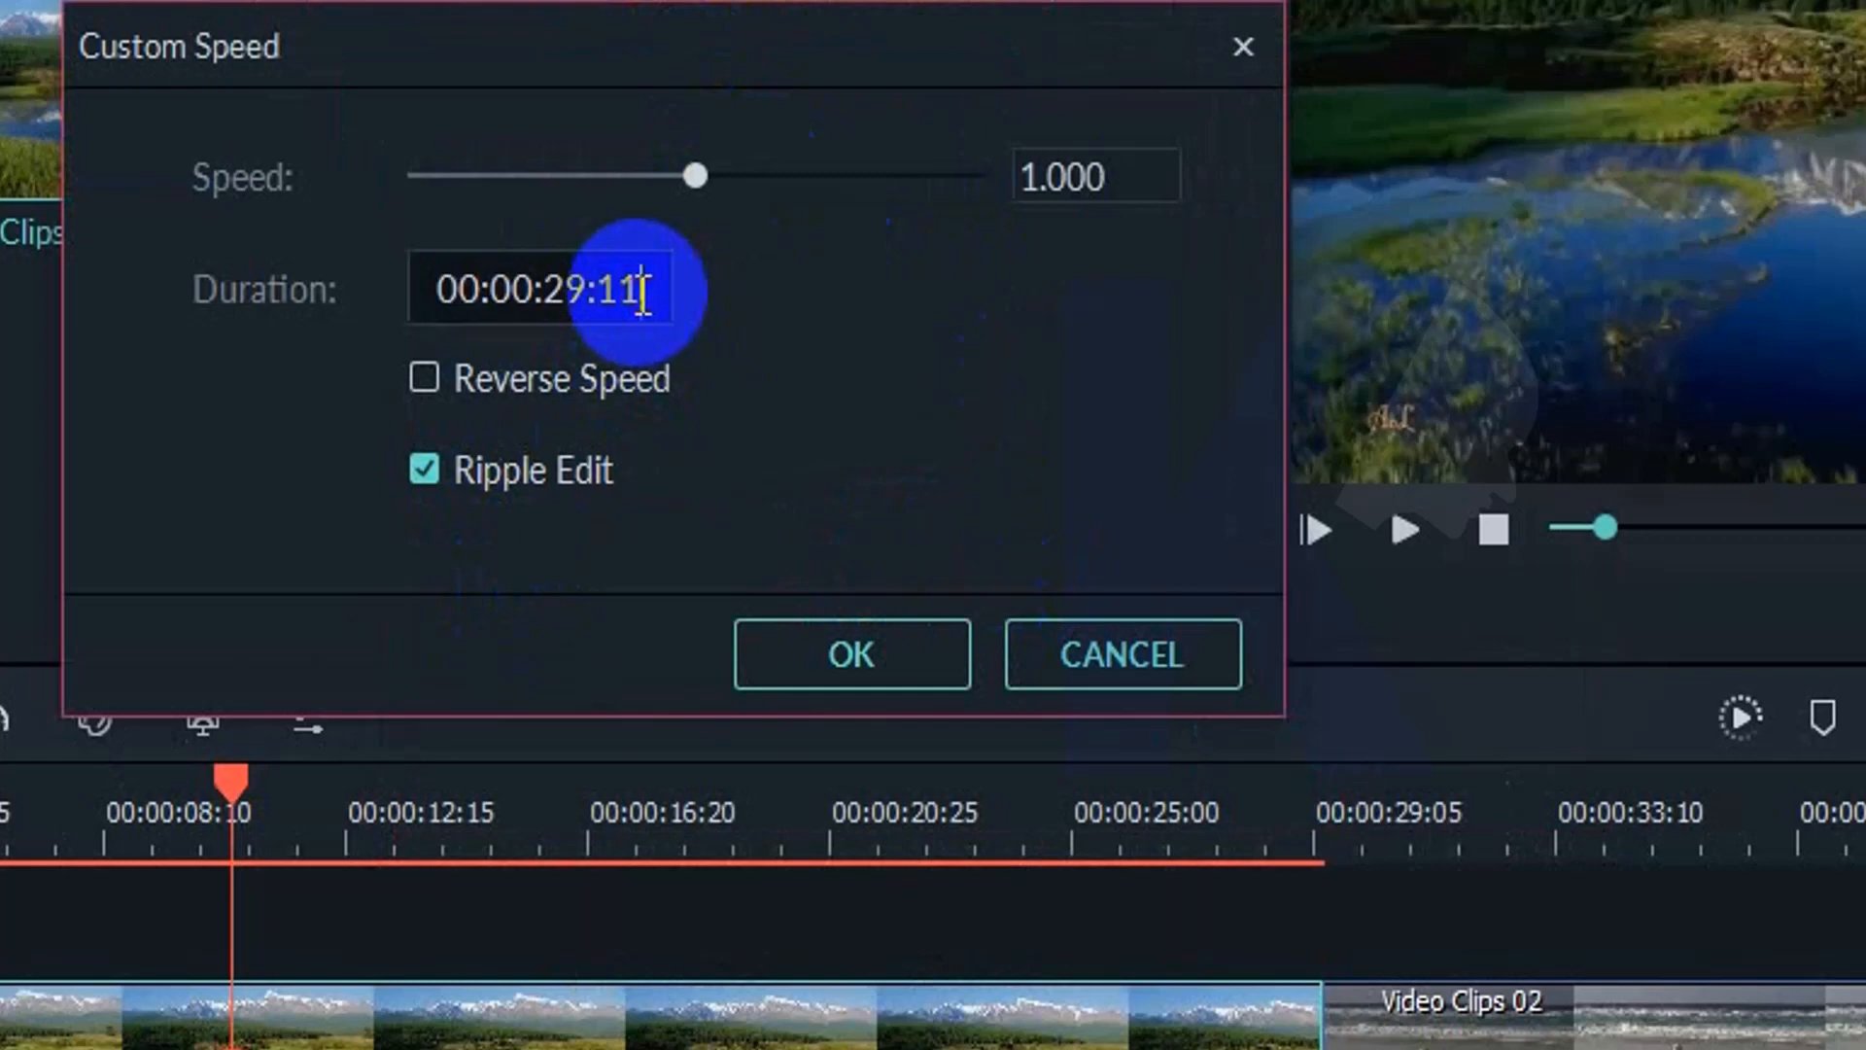
pyautogui.press('BackSpace')
pyautogui.press('BackSpace')
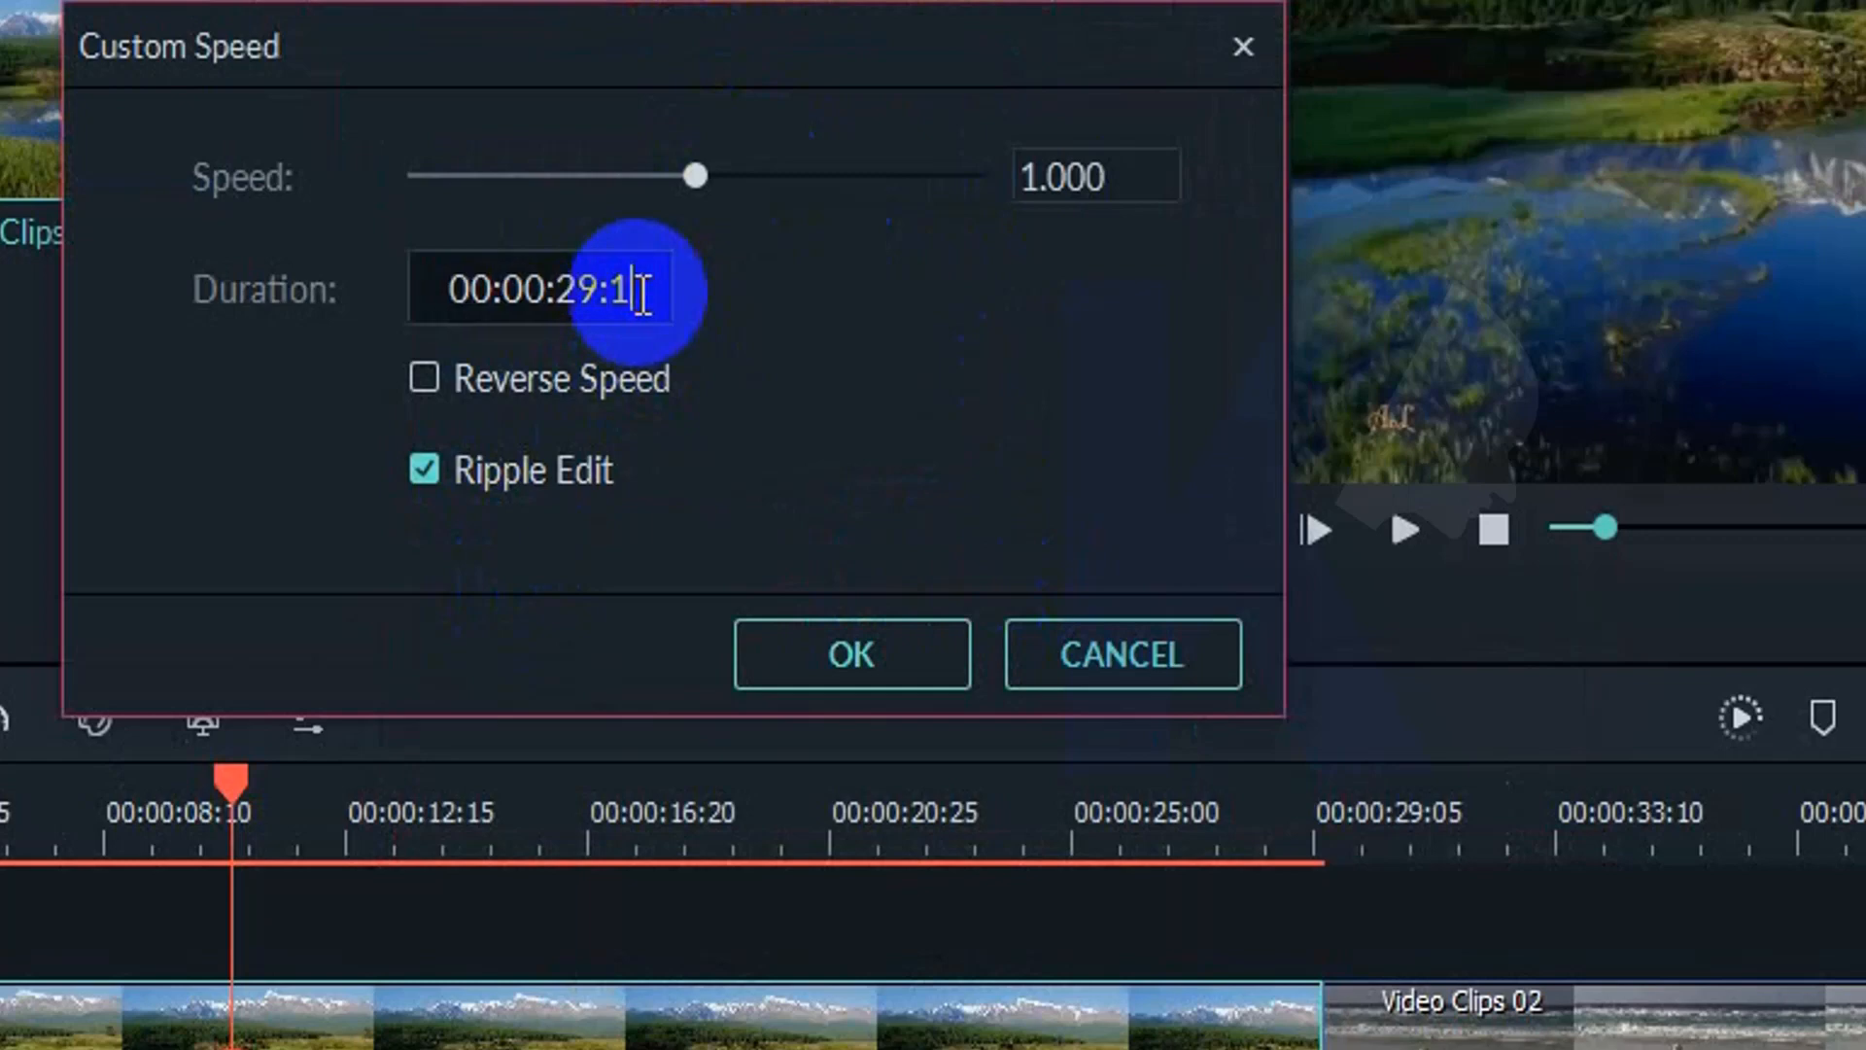
pyautogui.press('BackSpace')
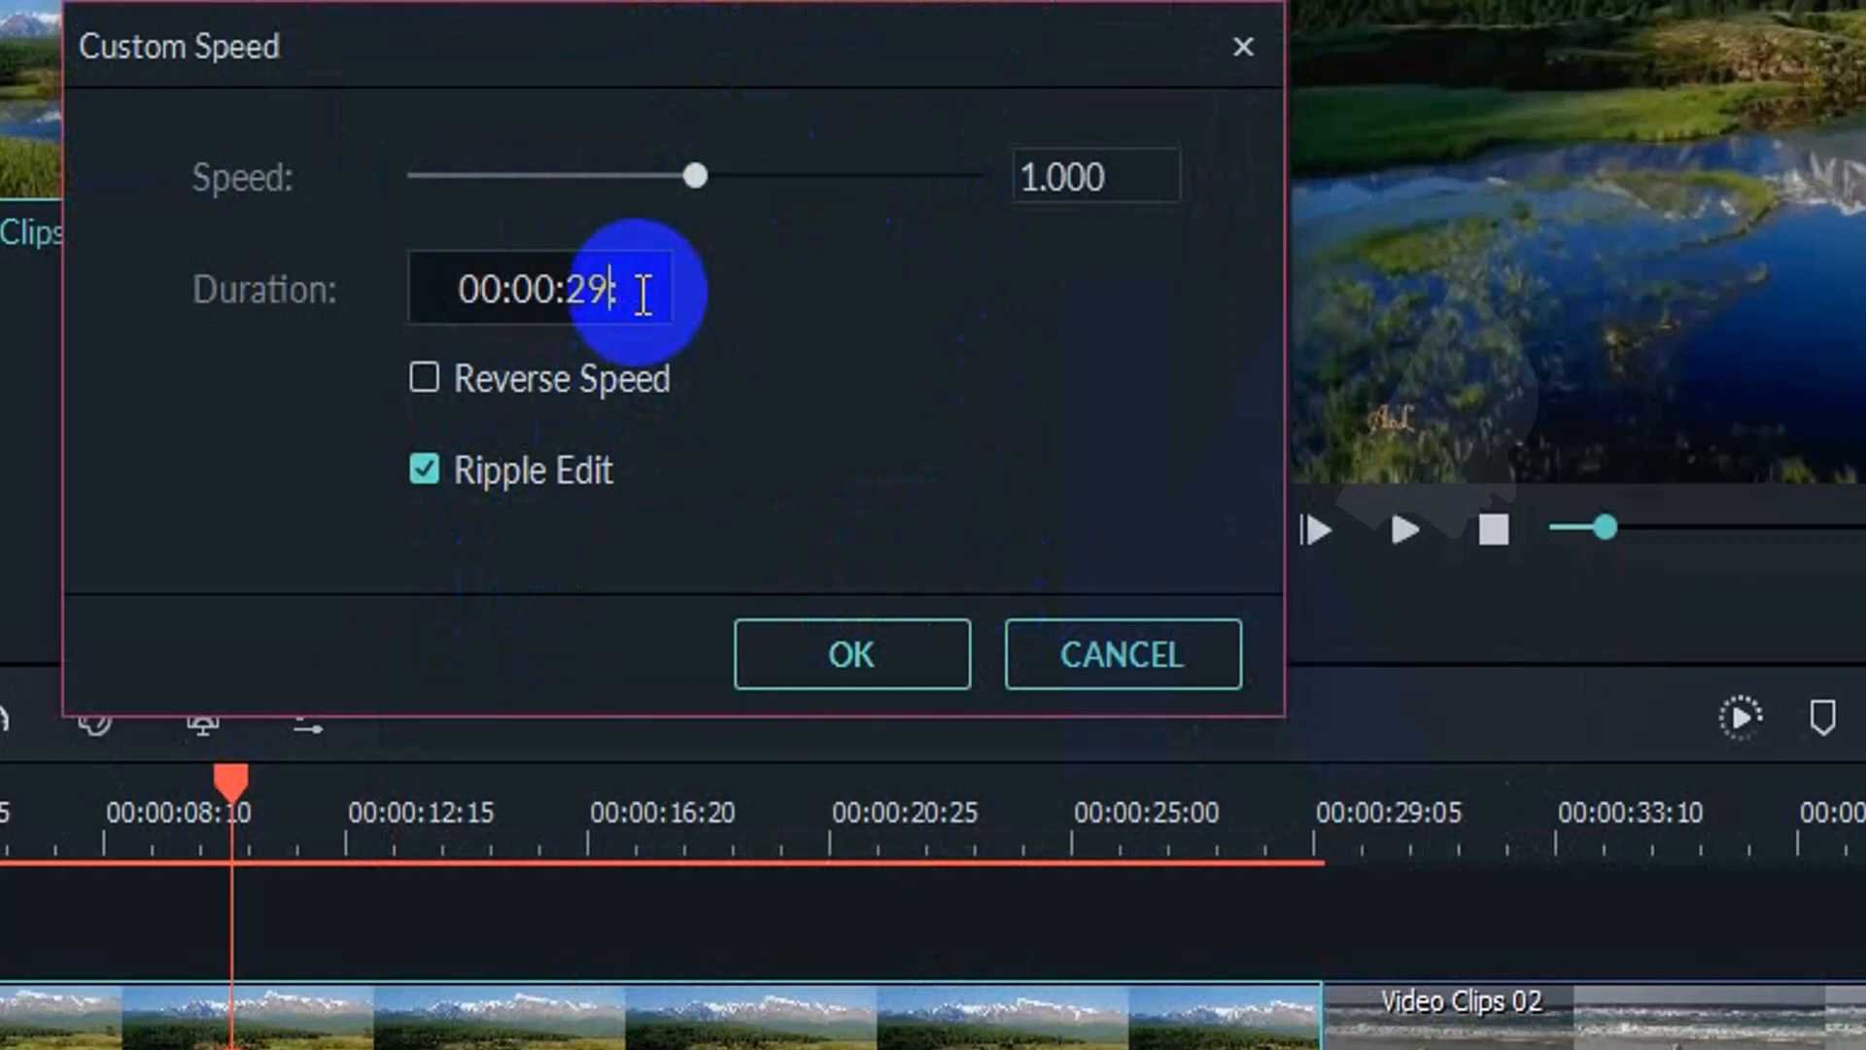
pyautogui.press('BackSpace')
pyautogui.press('BackSpace')
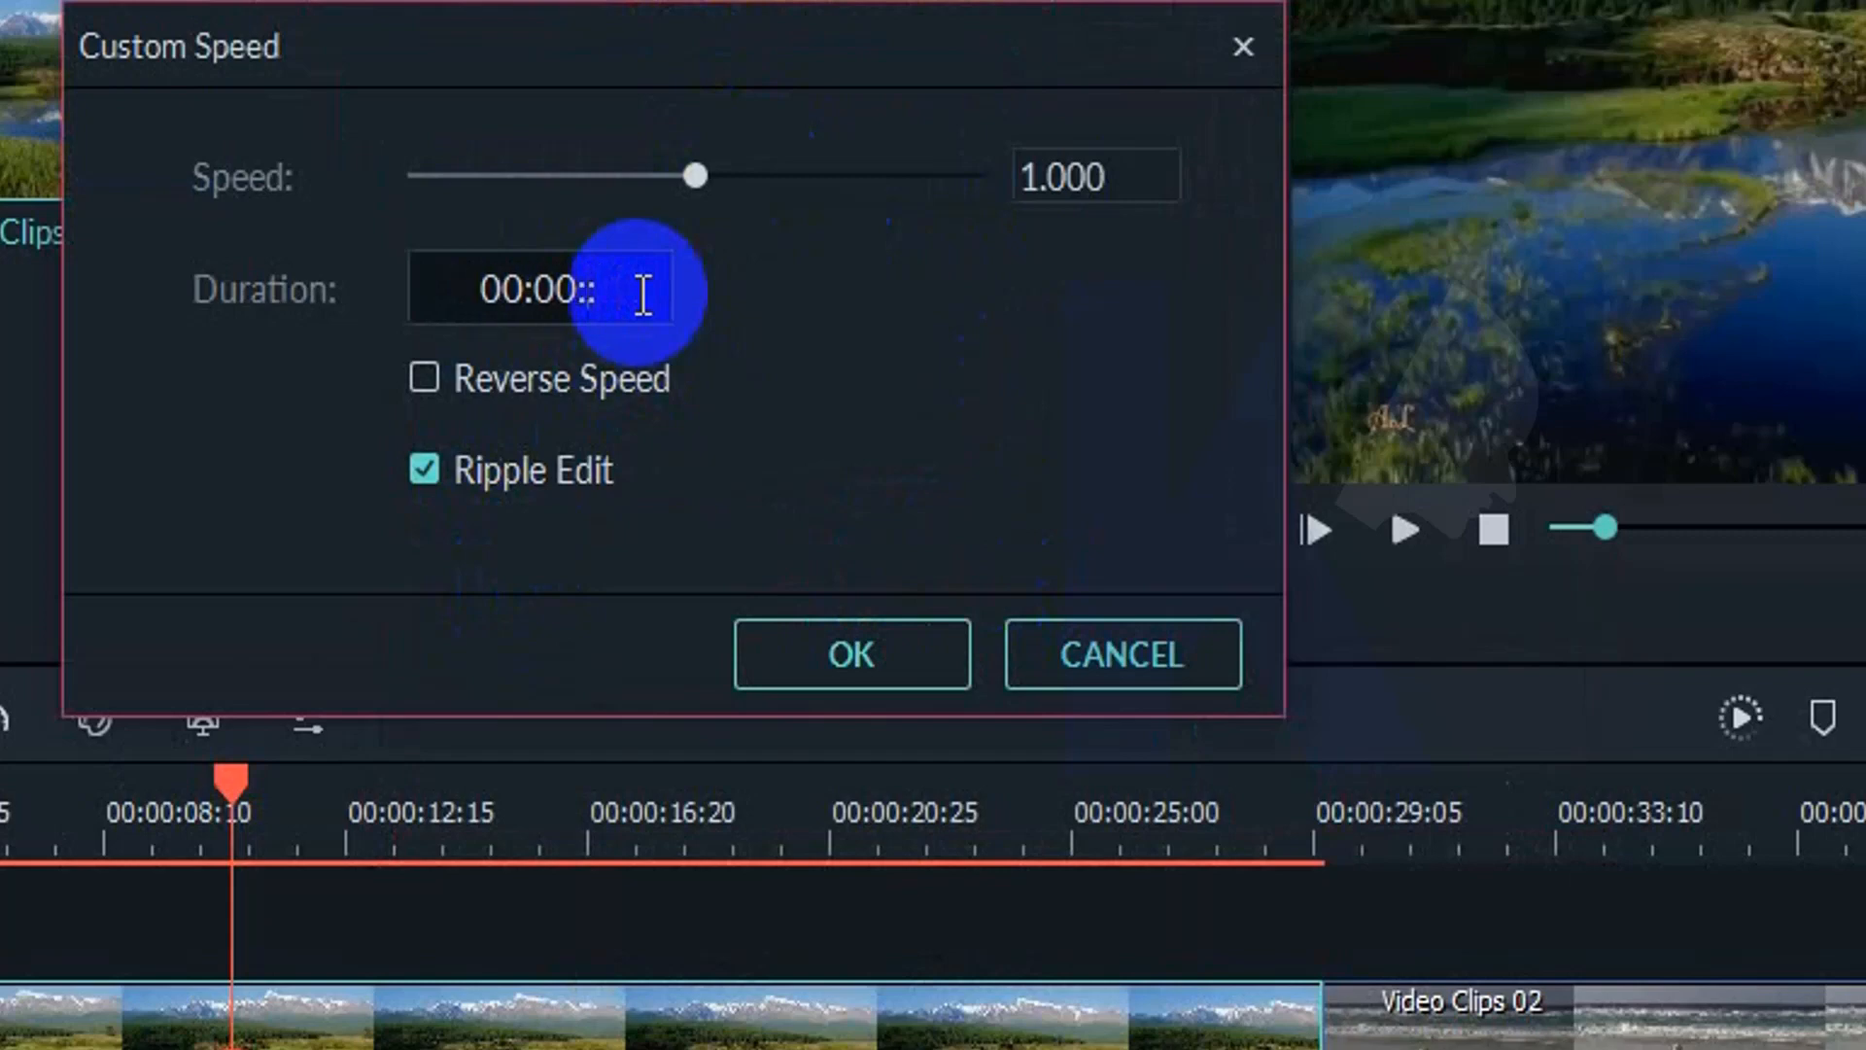
pyautogui.write('07:')
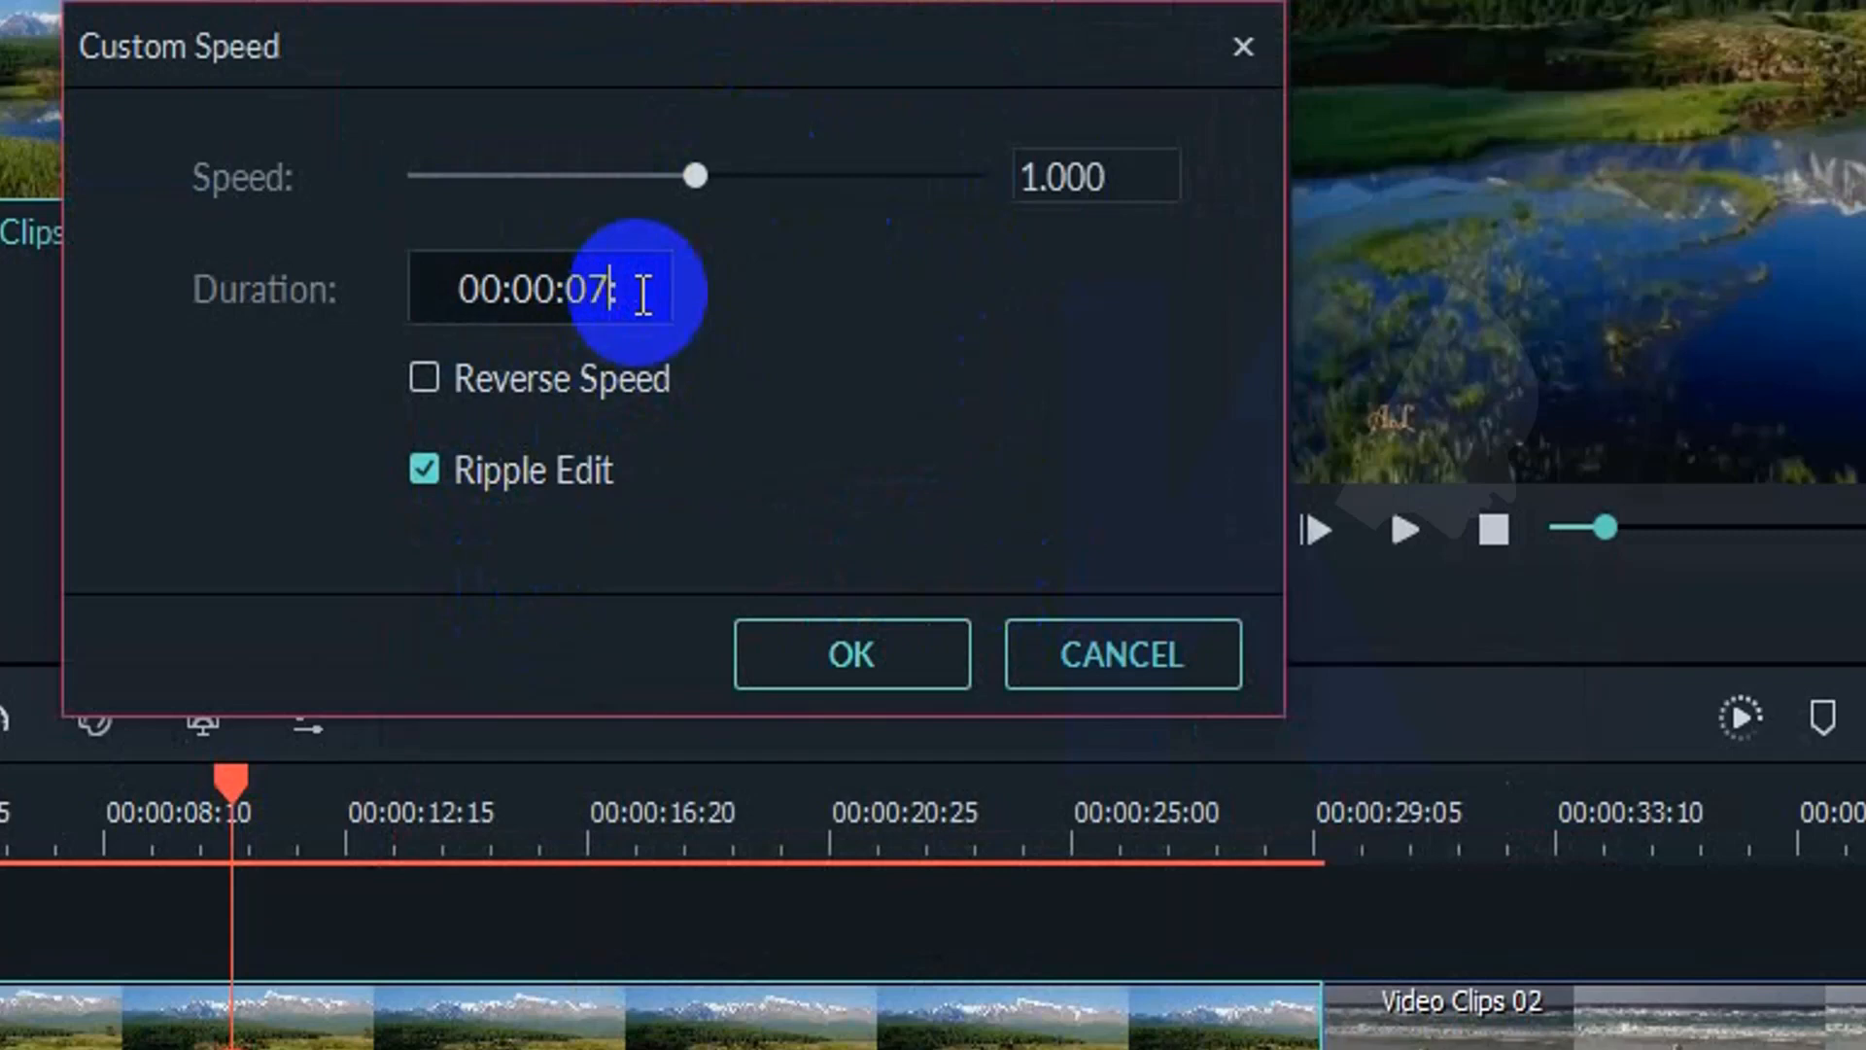
pyautogui.write('00')
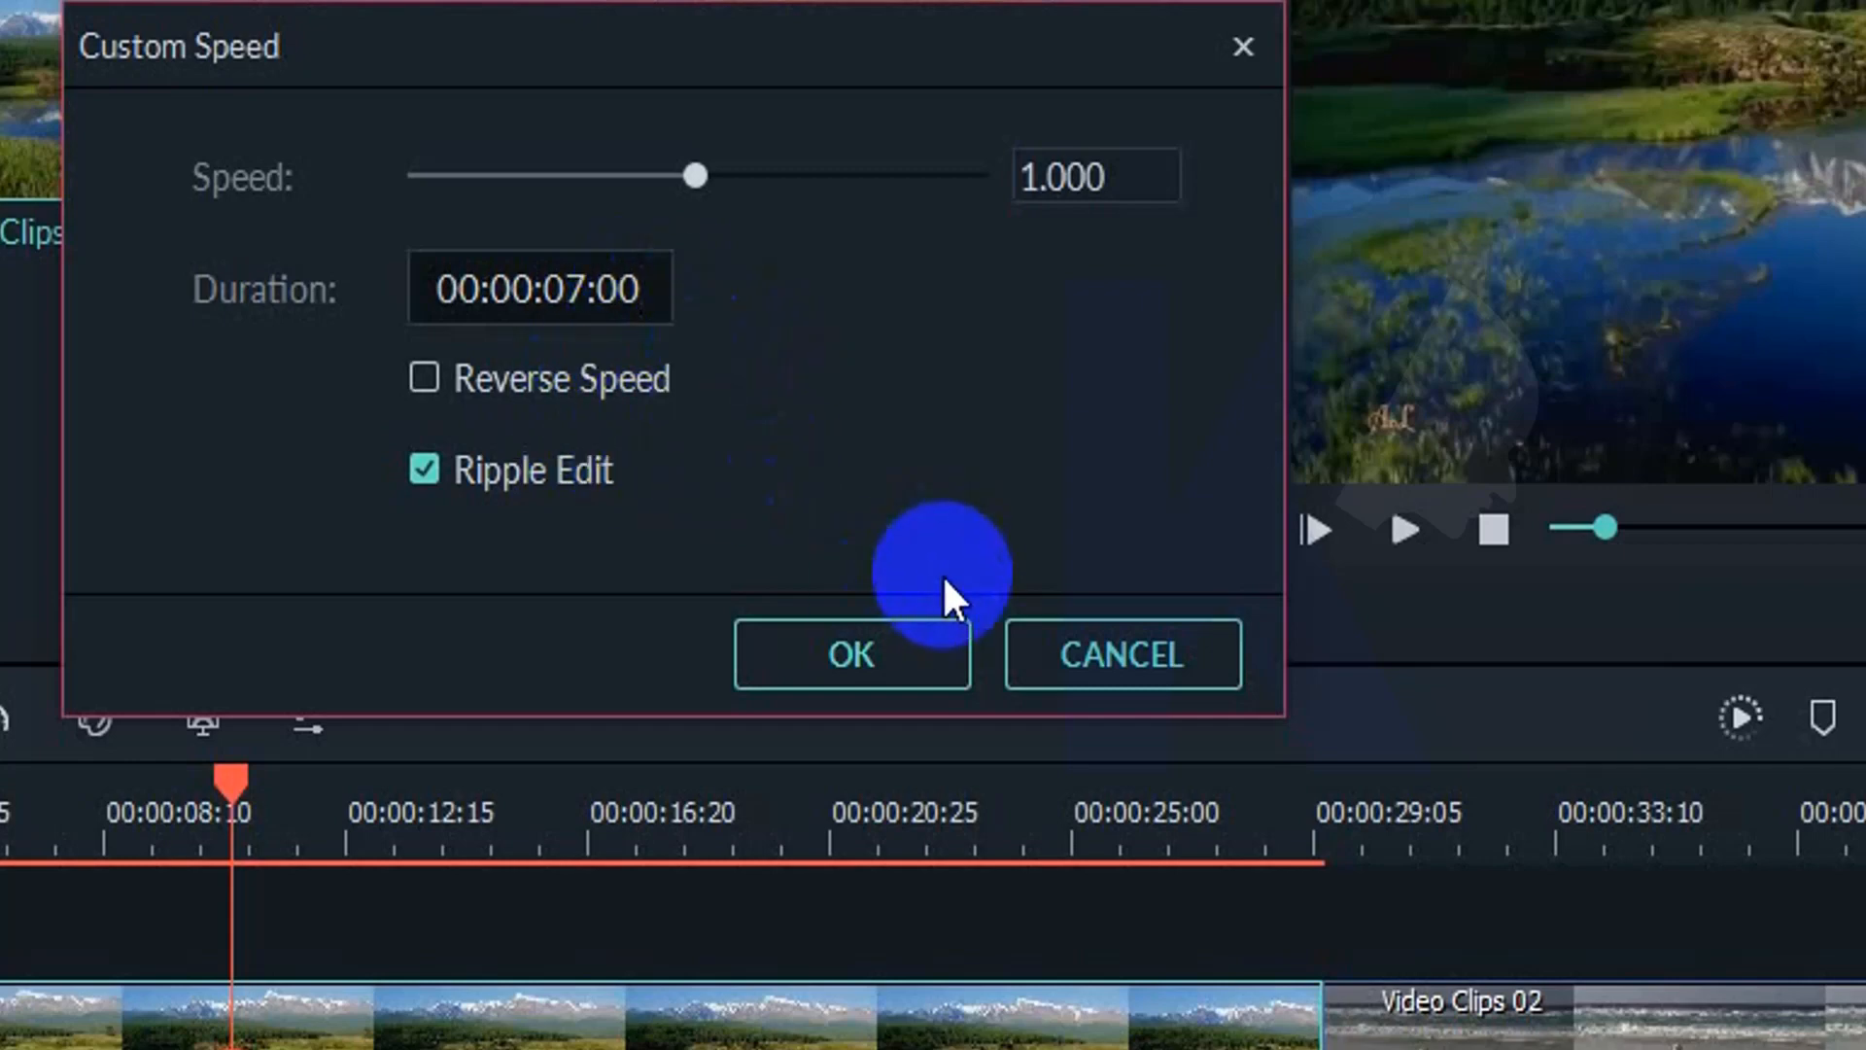
pyautogui.click(878, 659)
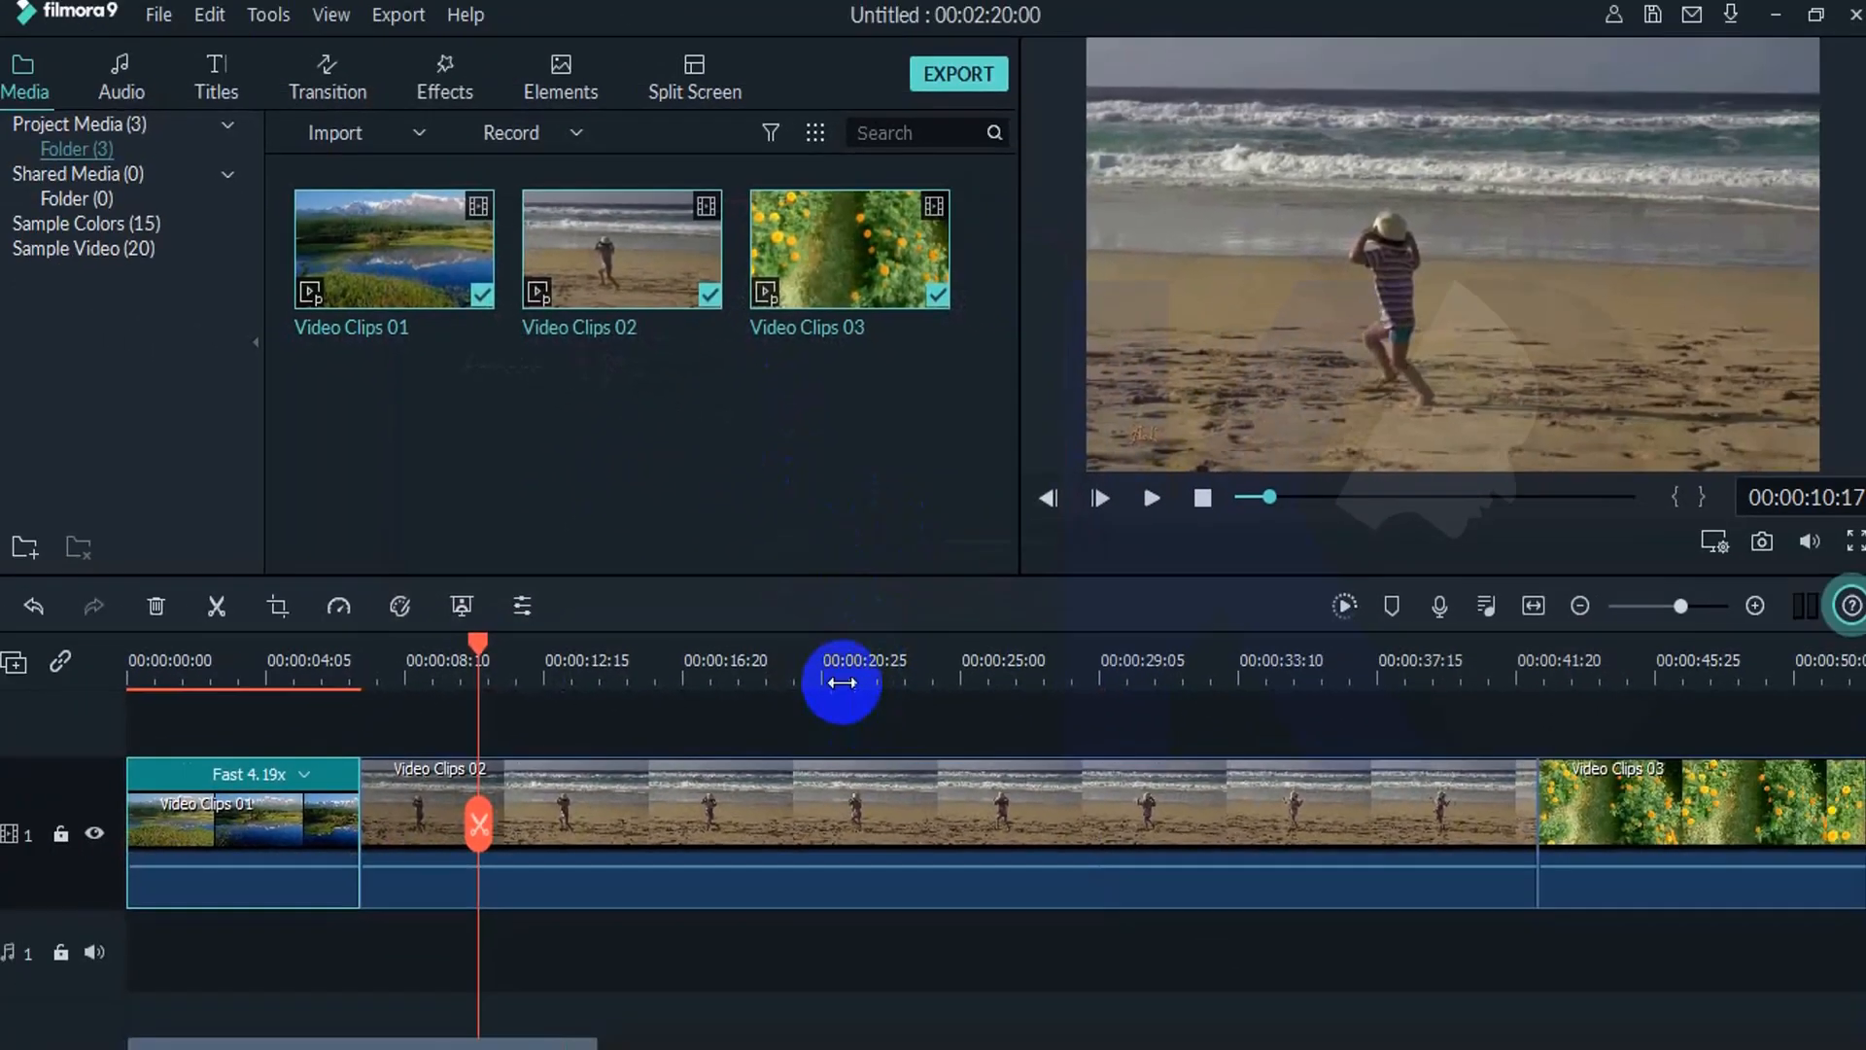
# Step: Set the duration of Video Clips 02 on the timeline to 00:00:07:00 with Speed and Duration, keeping Ripple Edit on
pyautogui.click(857, 815)
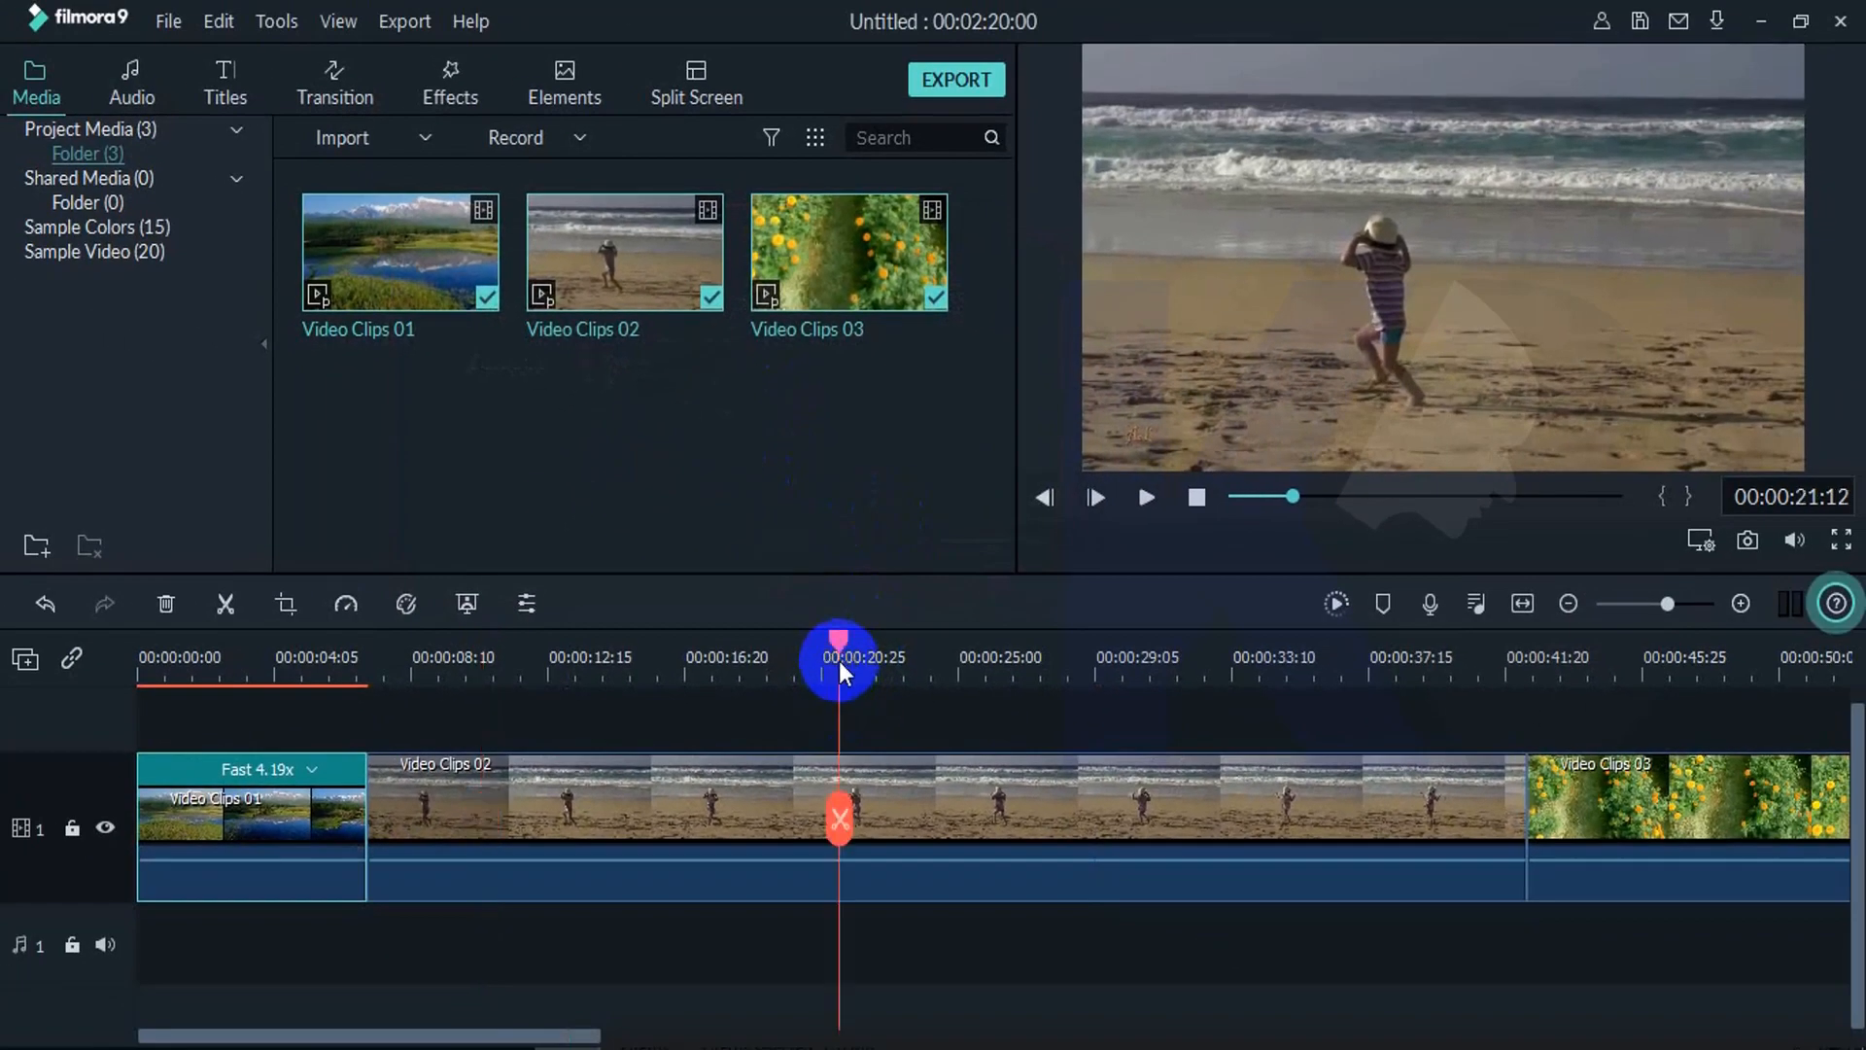
pyautogui.click(929, 817)
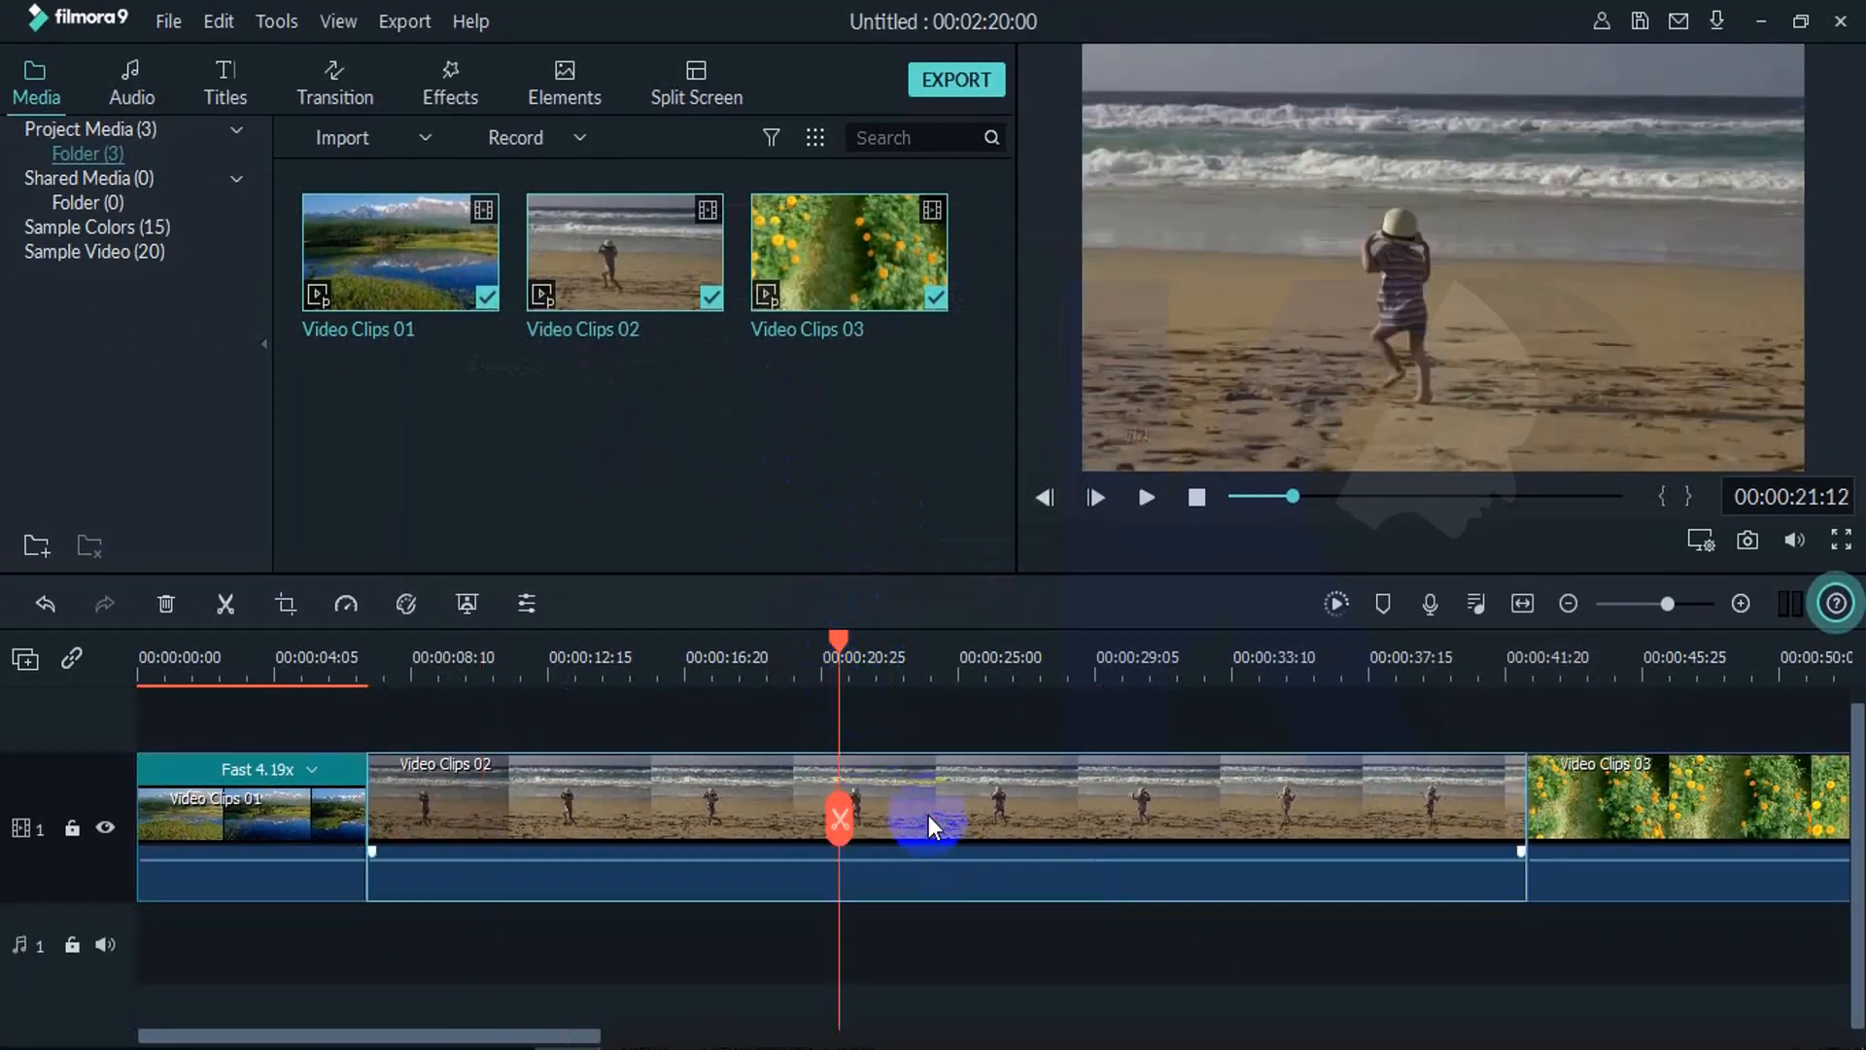
pyautogui.click(277, 25)
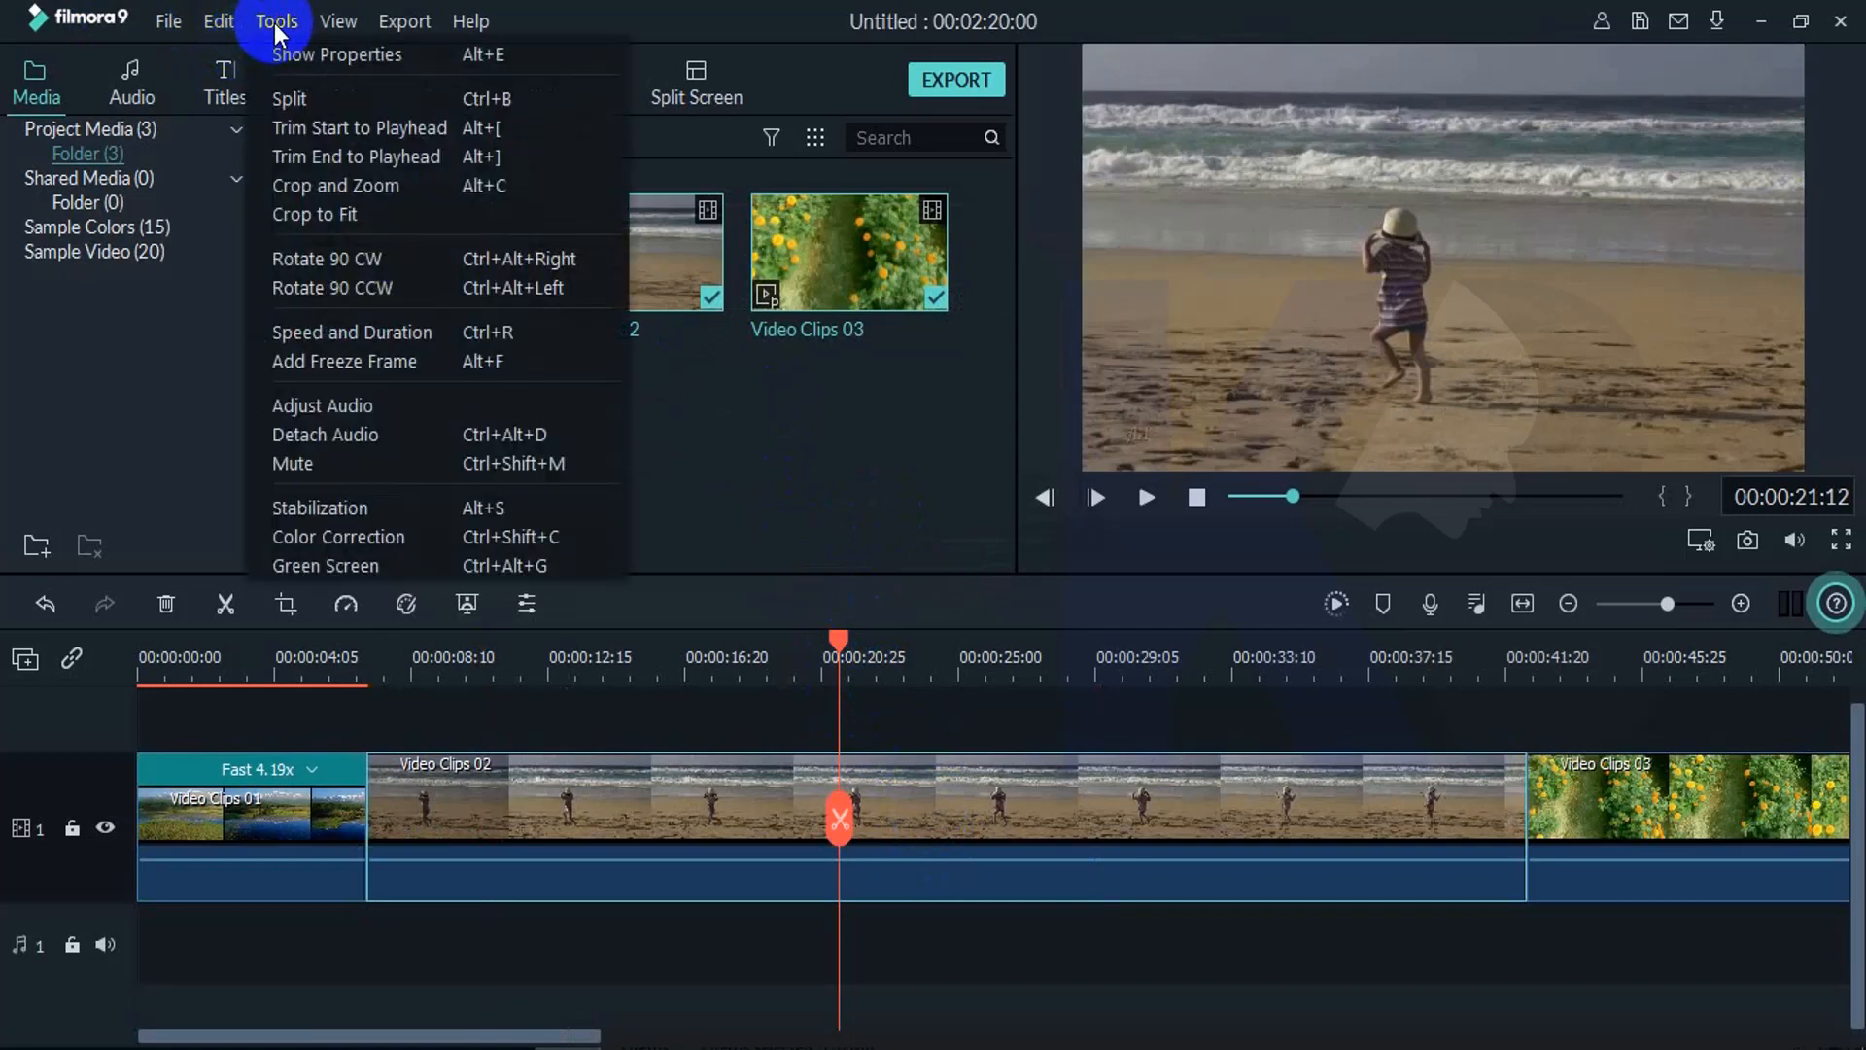
pyautogui.click(385, 336)
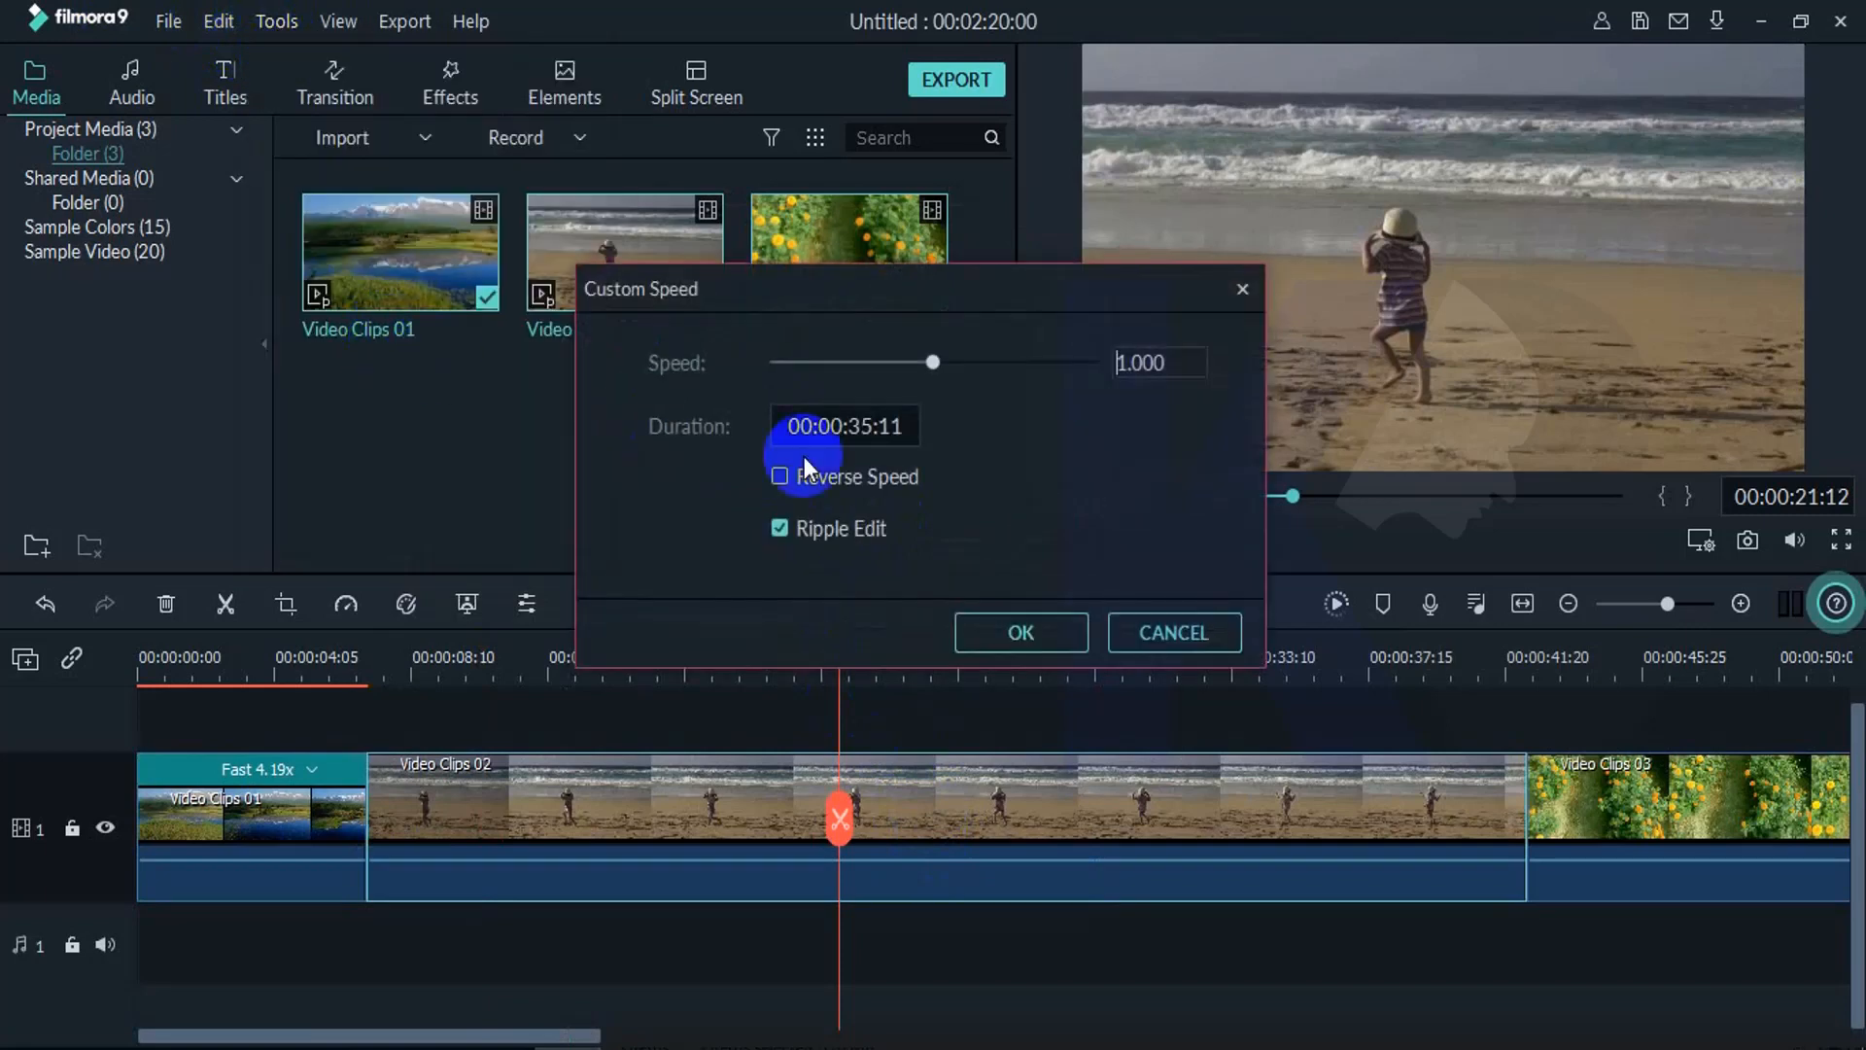
pyautogui.click(899, 427)
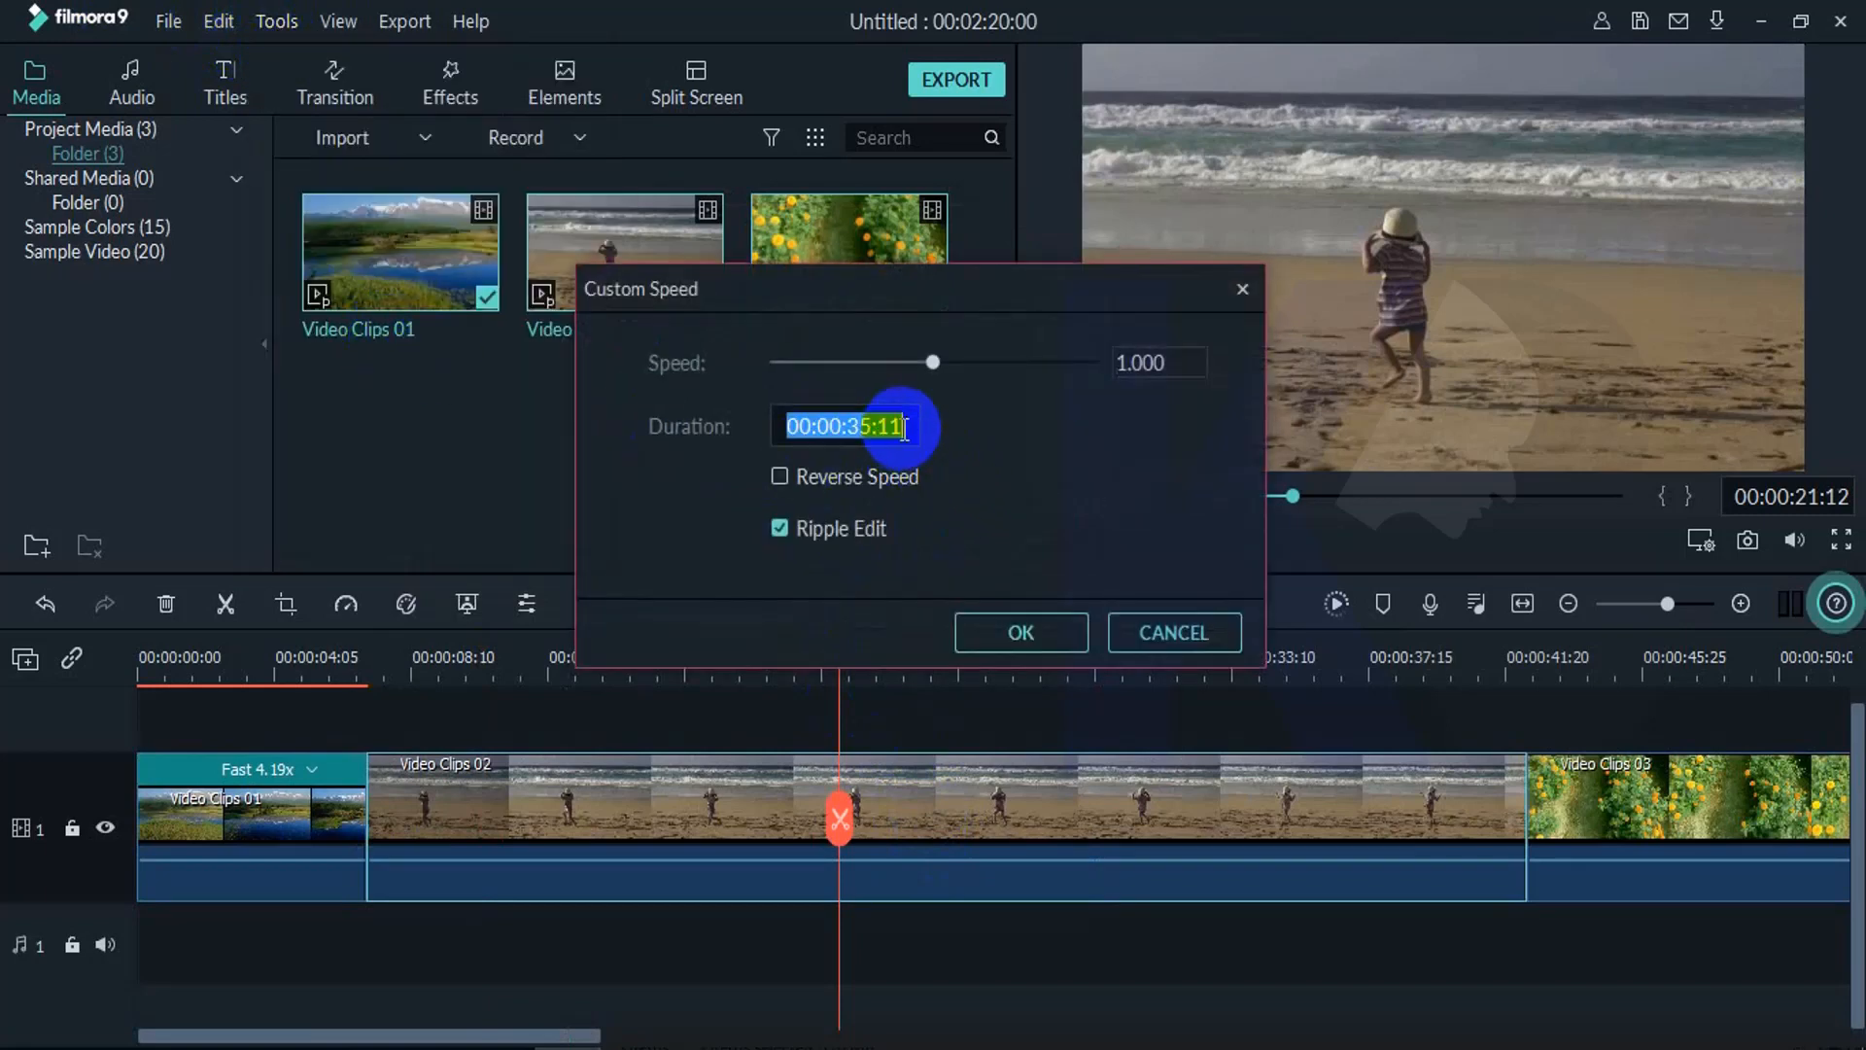
pyautogui.write('00')
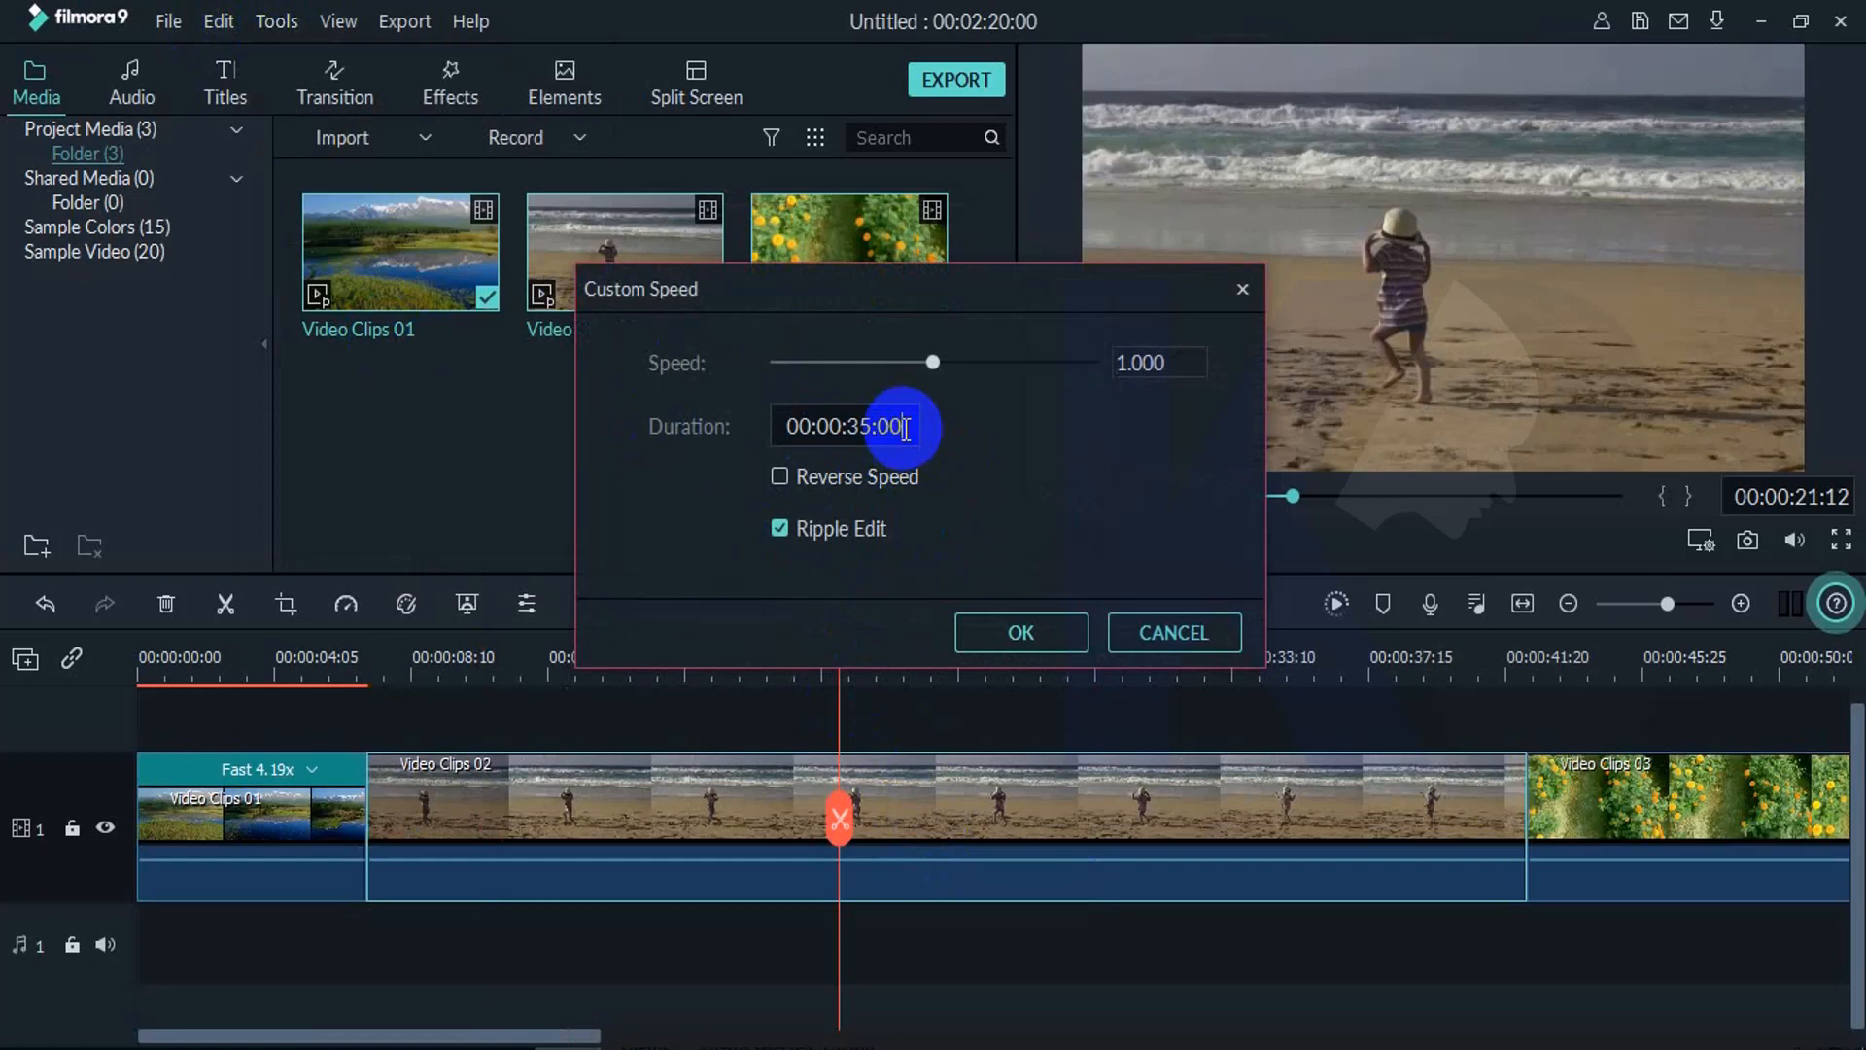
pyautogui.press('Left')
pyautogui.press('Left')
pyautogui.press('BackSpace')
pyautogui.press('BackSpace')
pyautogui.write('07')
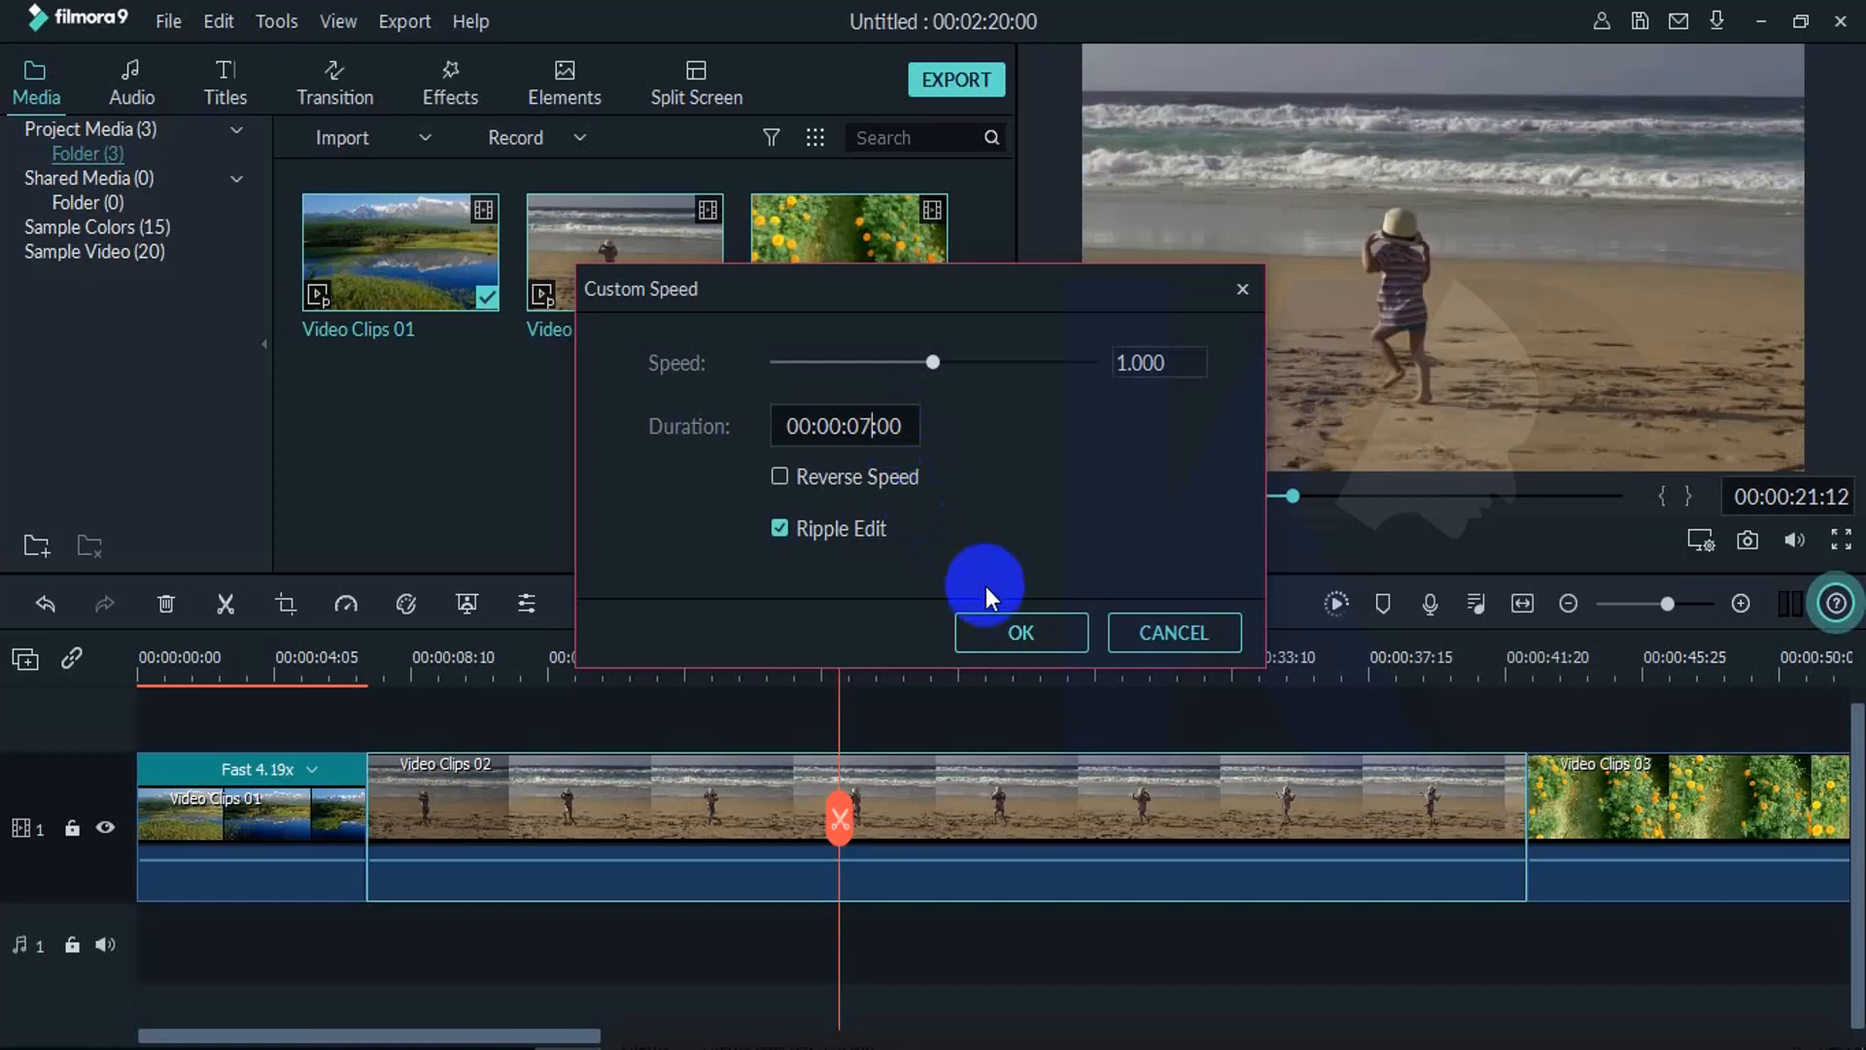
pyautogui.click(1021, 632)
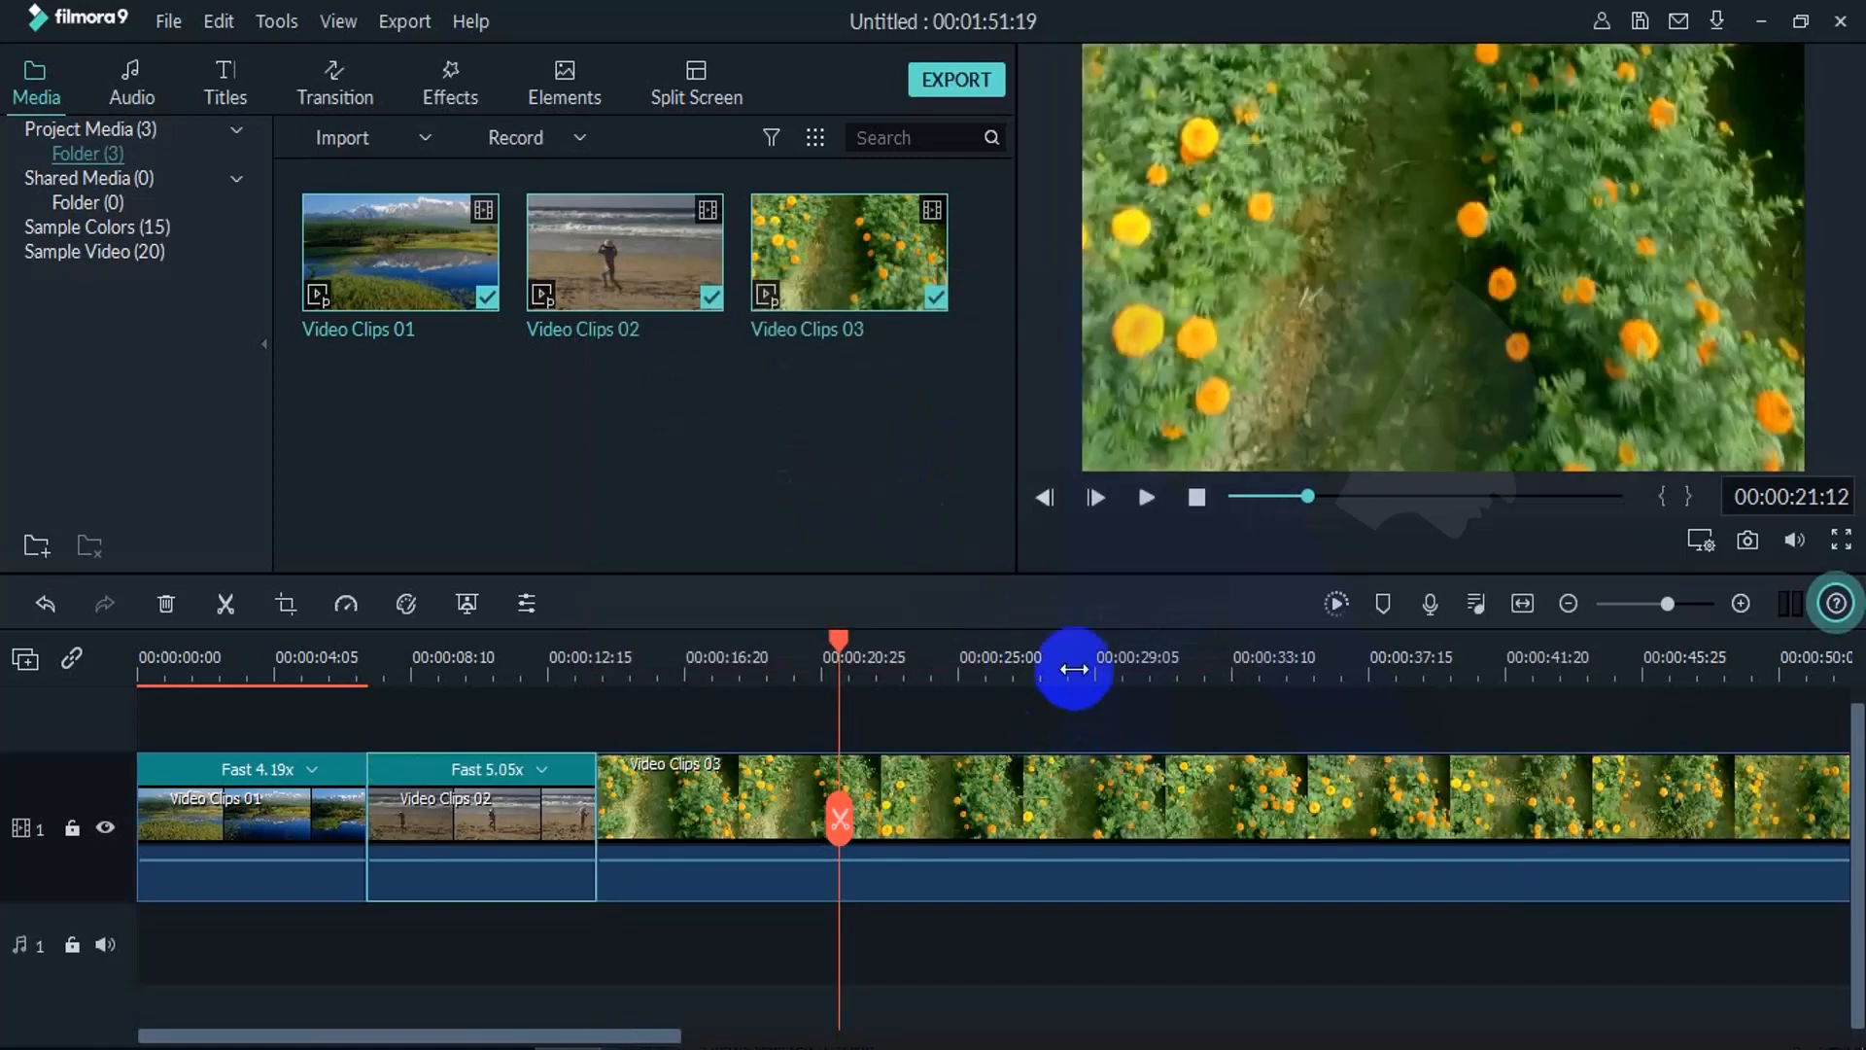
# Step: Set the duration of Video Clips 03 on the timeline to 00:00:07:00 with Speed and Duration, keeping Ripple Edit on
pyautogui.click(1075, 665)
pyautogui.rightClick(1133, 775)
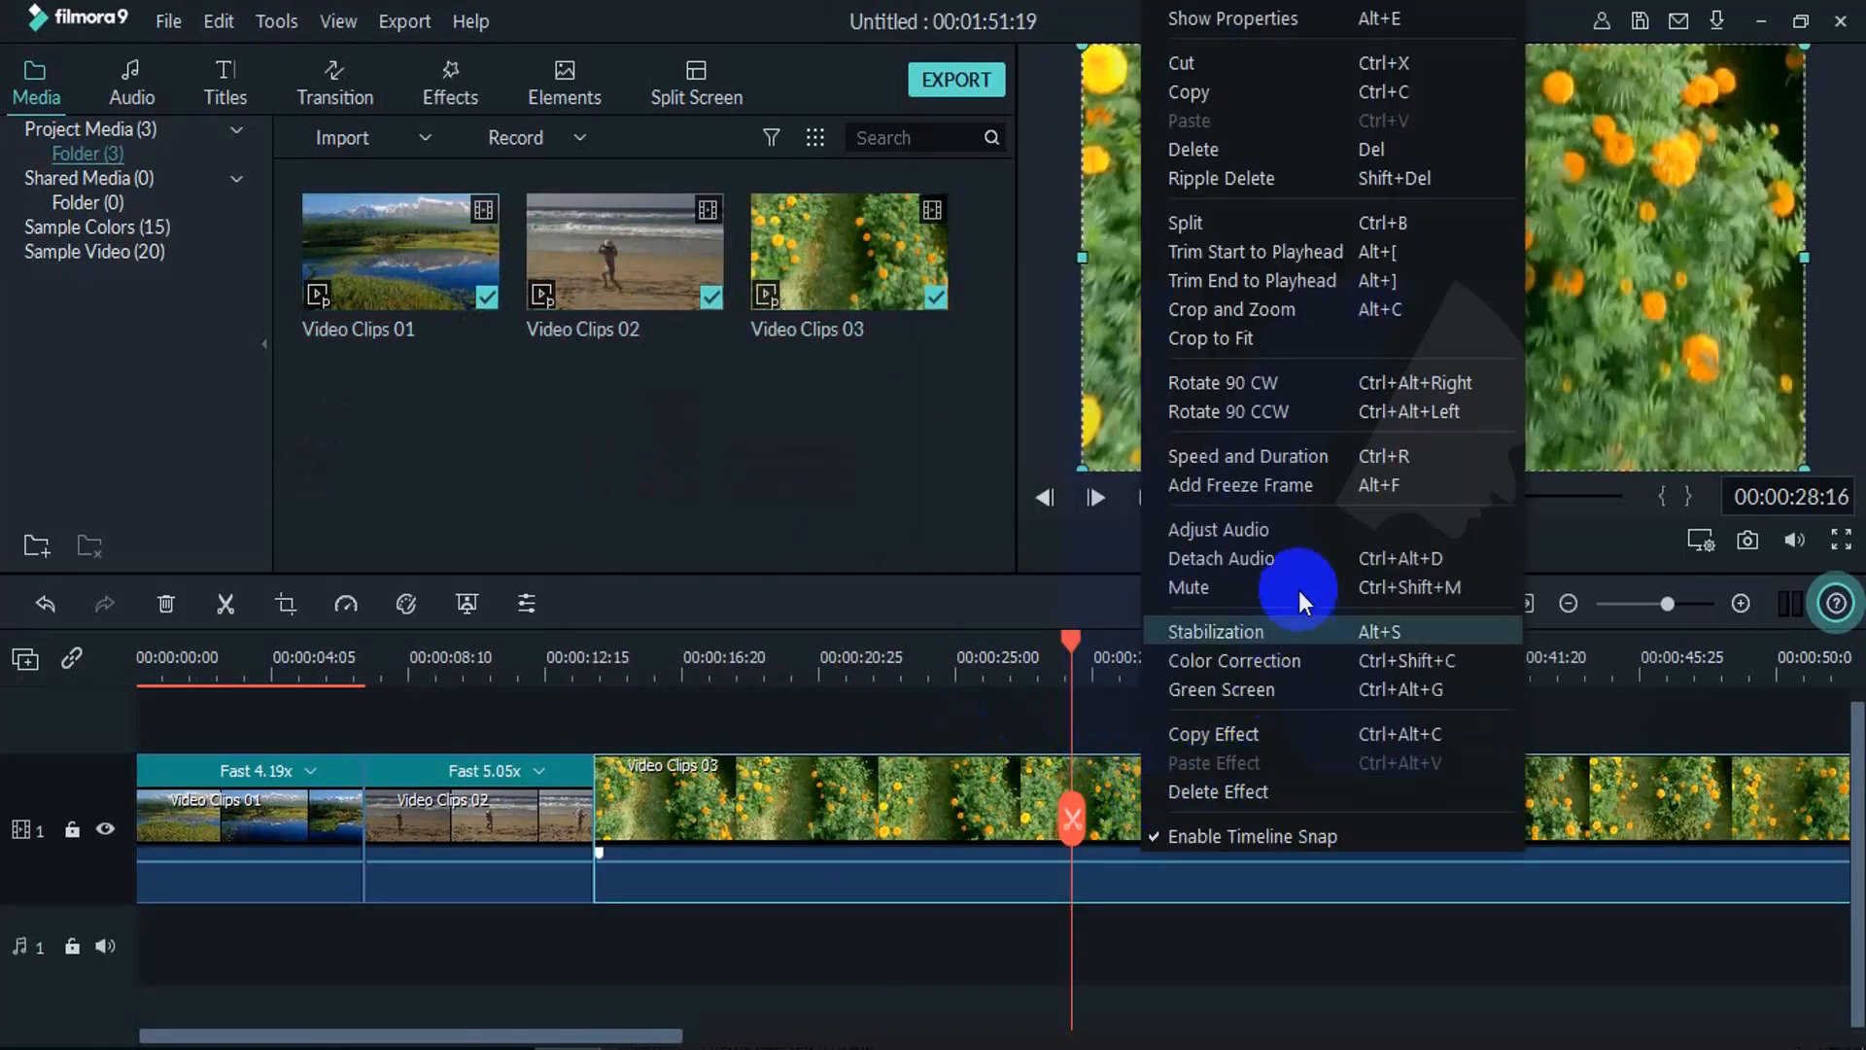
pyautogui.click(1261, 459)
pyautogui.doubleClick(905, 428)
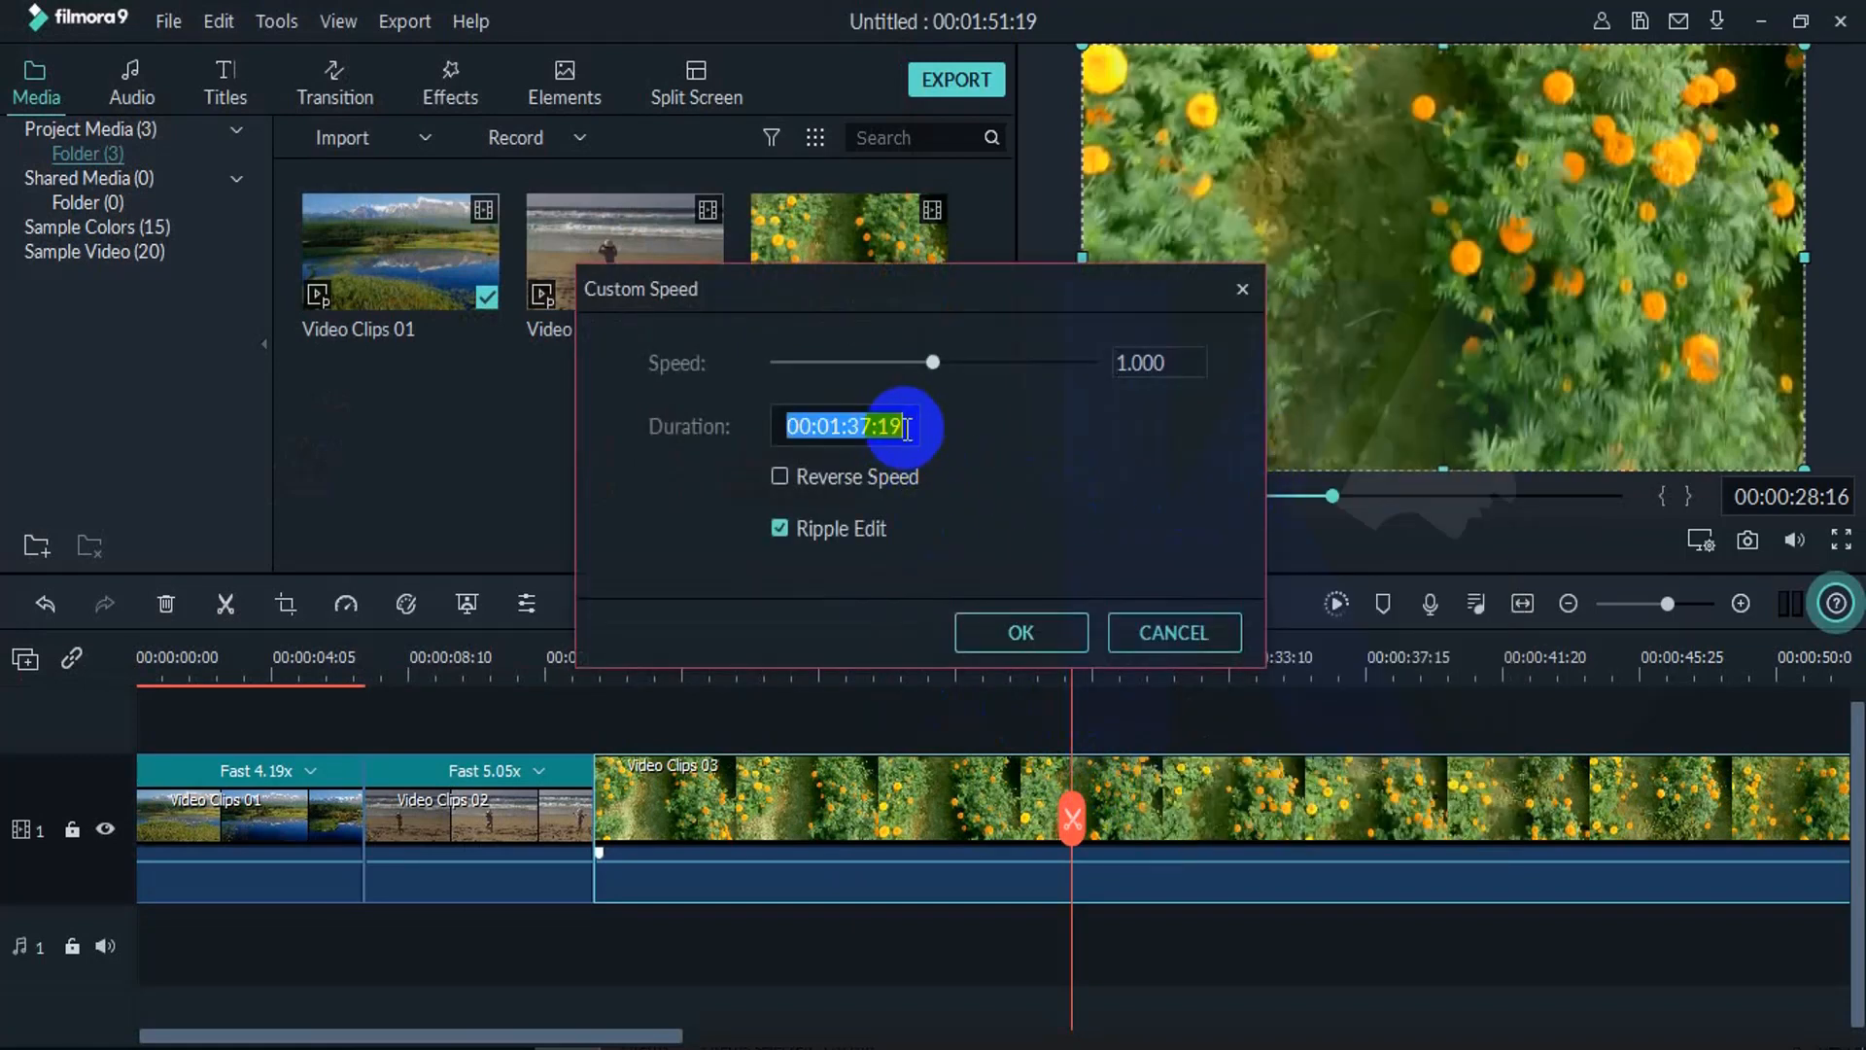
pyautogui.click(906, 428)
pyautogui.press('BackSpace')
pyautogui.press('BackSpace')
pyautogui.write('00')
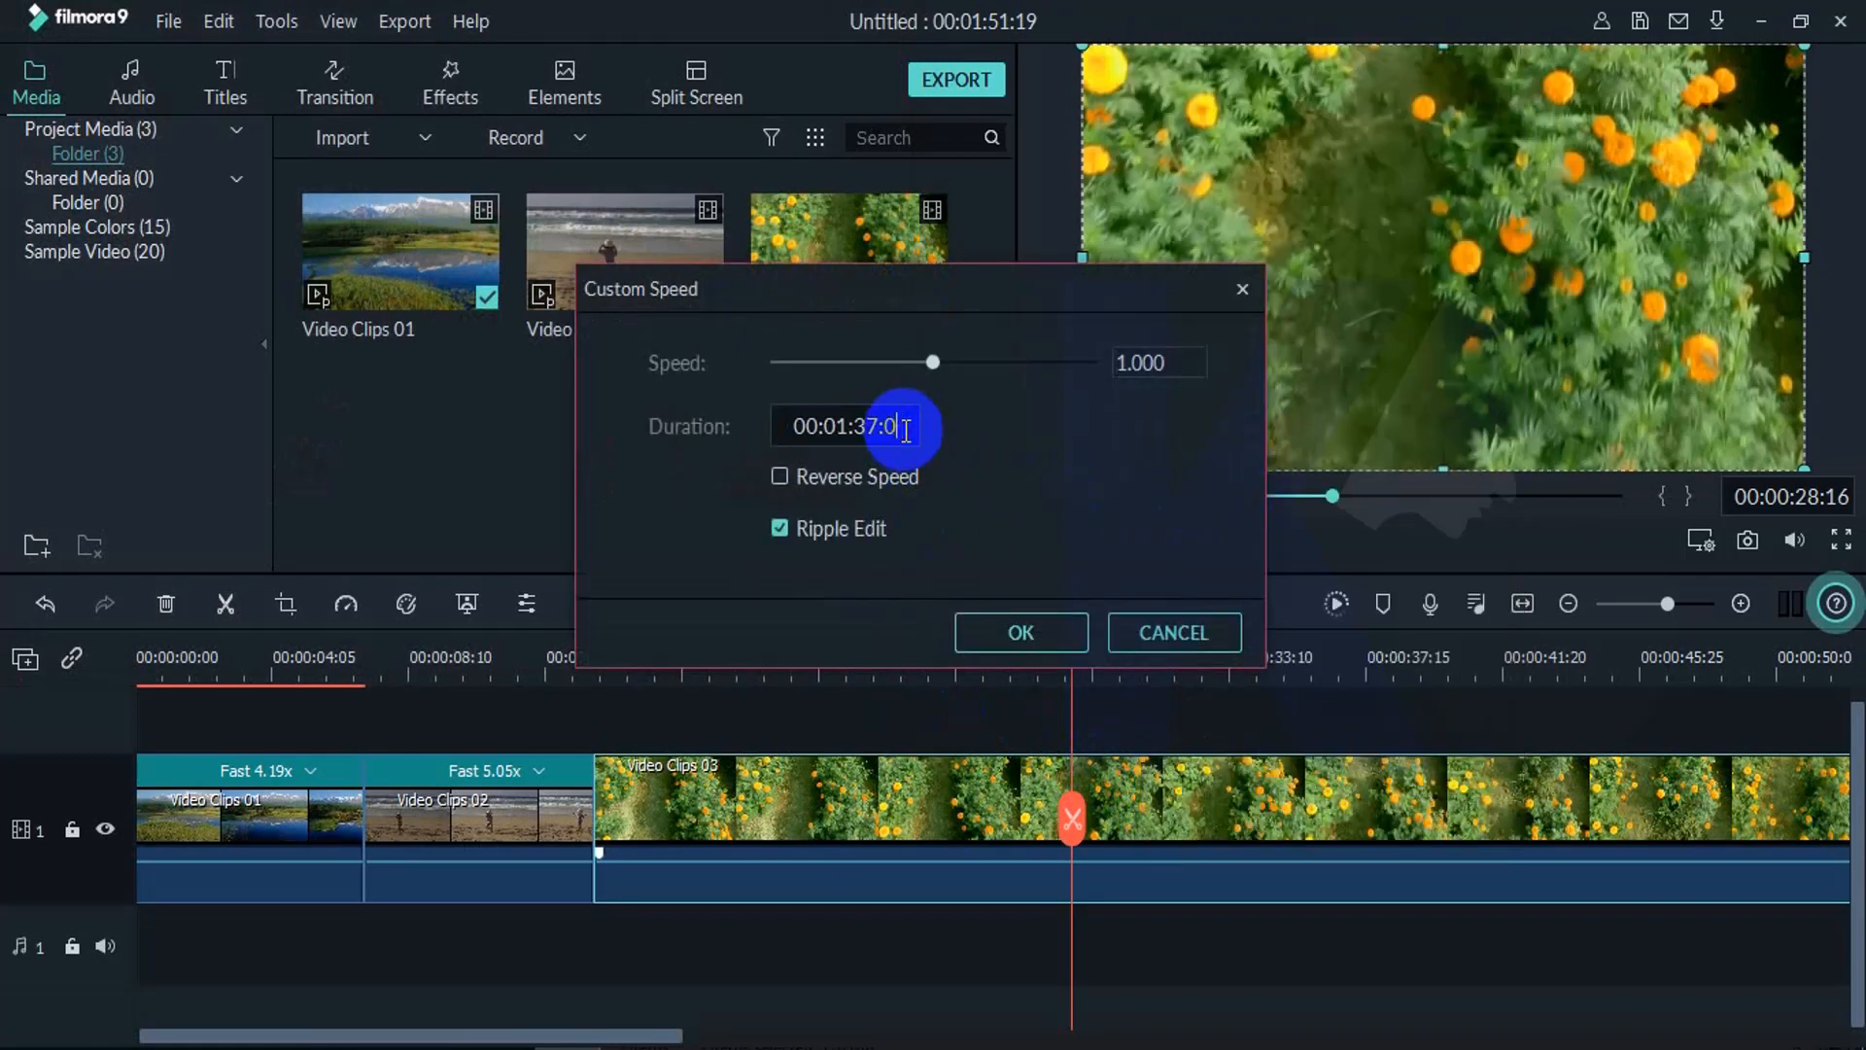
pyautogui.press('Left')
pyautogui.press('Left')
pyautogui.press('Left')
pyautogui.press('Left')
pyautogui.press('BackSpace')
pyautogui.write('0')
pyautogui.press('Left')
pyautogui.press('Left')
pyautogui.press('BackSpace')
pyautogui.write('0')
pyautogui.click(1036, 641)
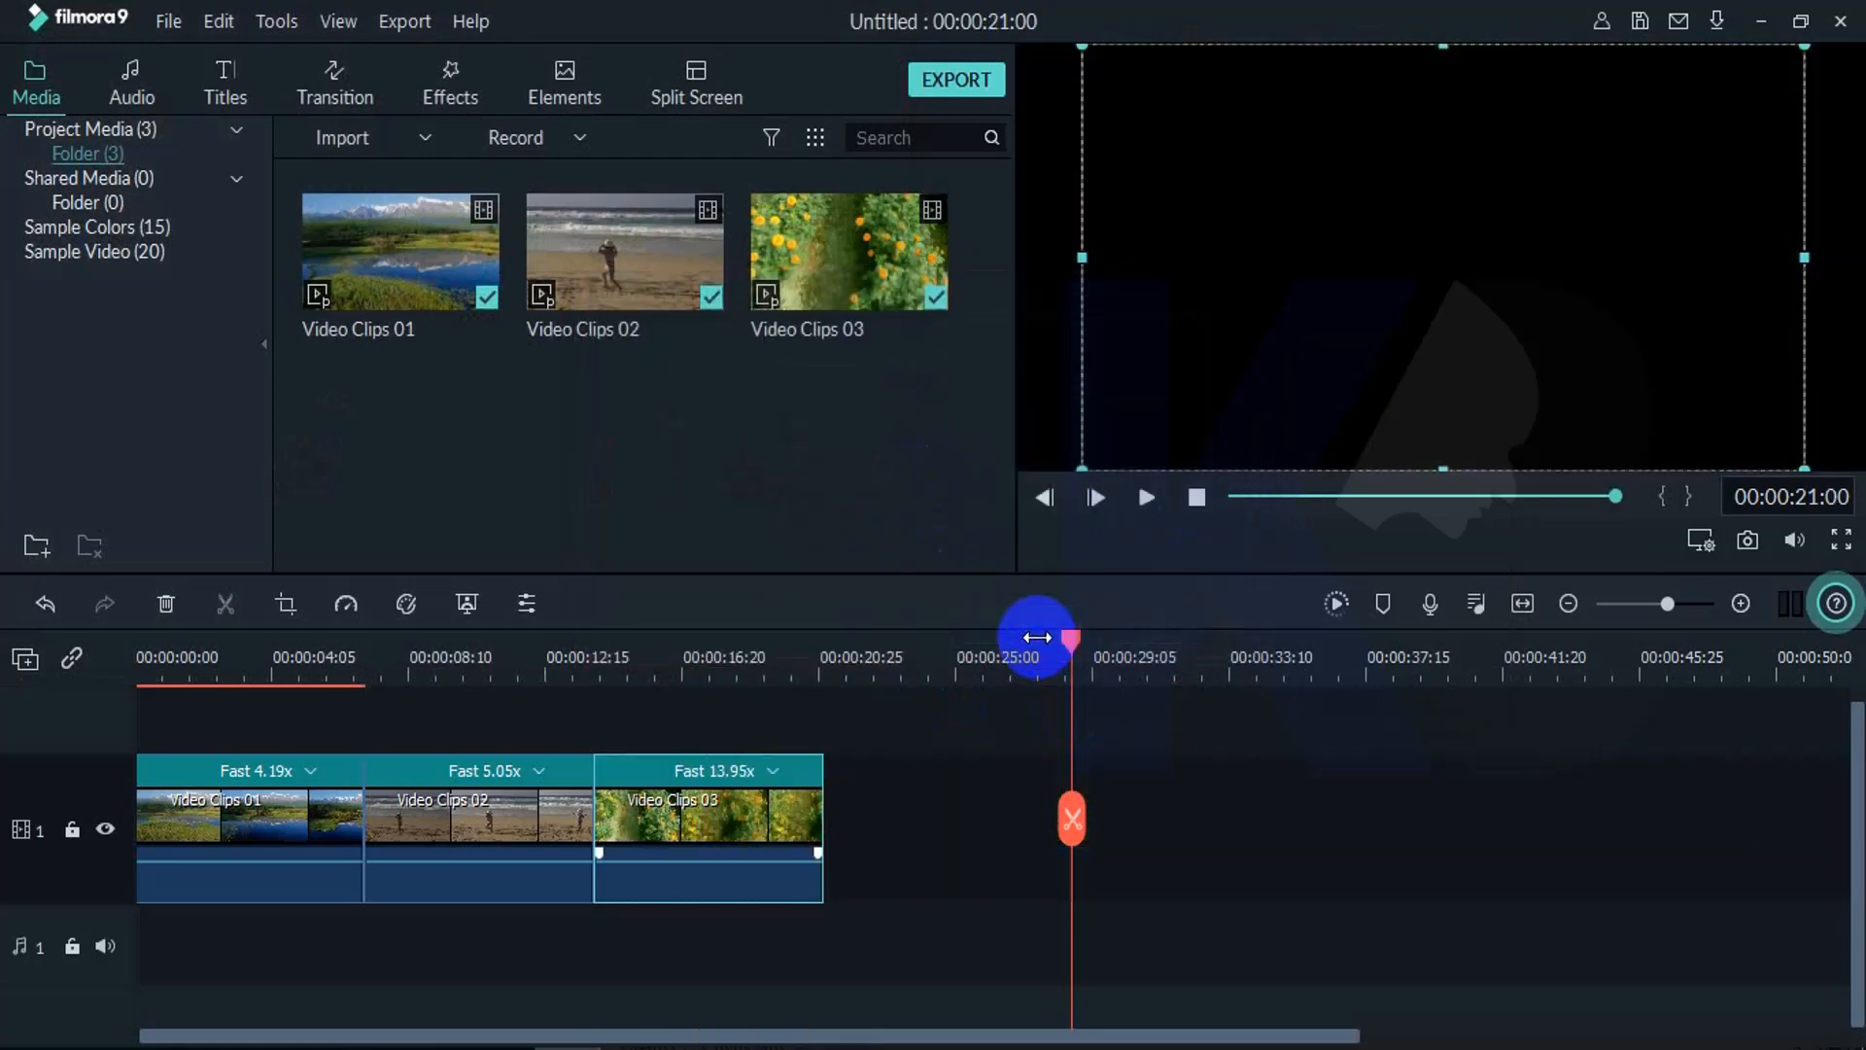
# Step: Play back the three sped-up clips on the timeline, starting within Video Clips 01, to check their speed
pyautogui.click(199, 667)
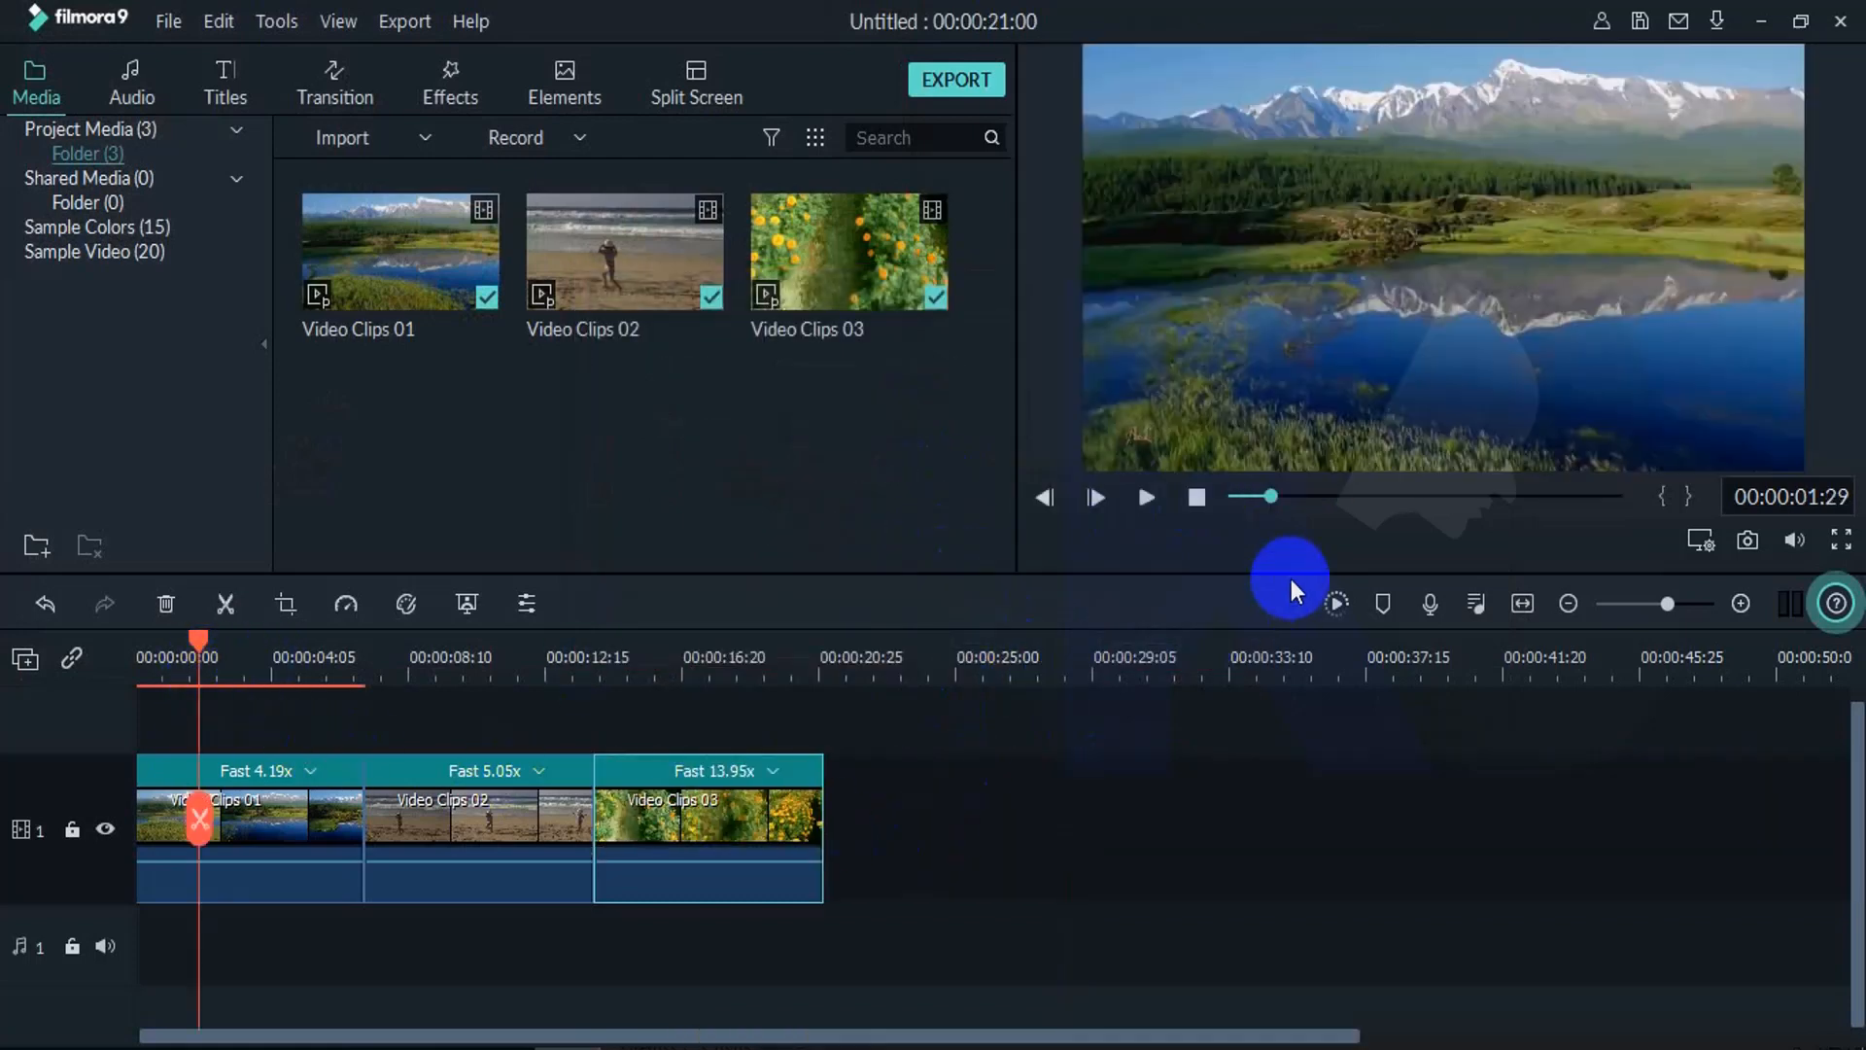
pyautogui.click(1147, 498)
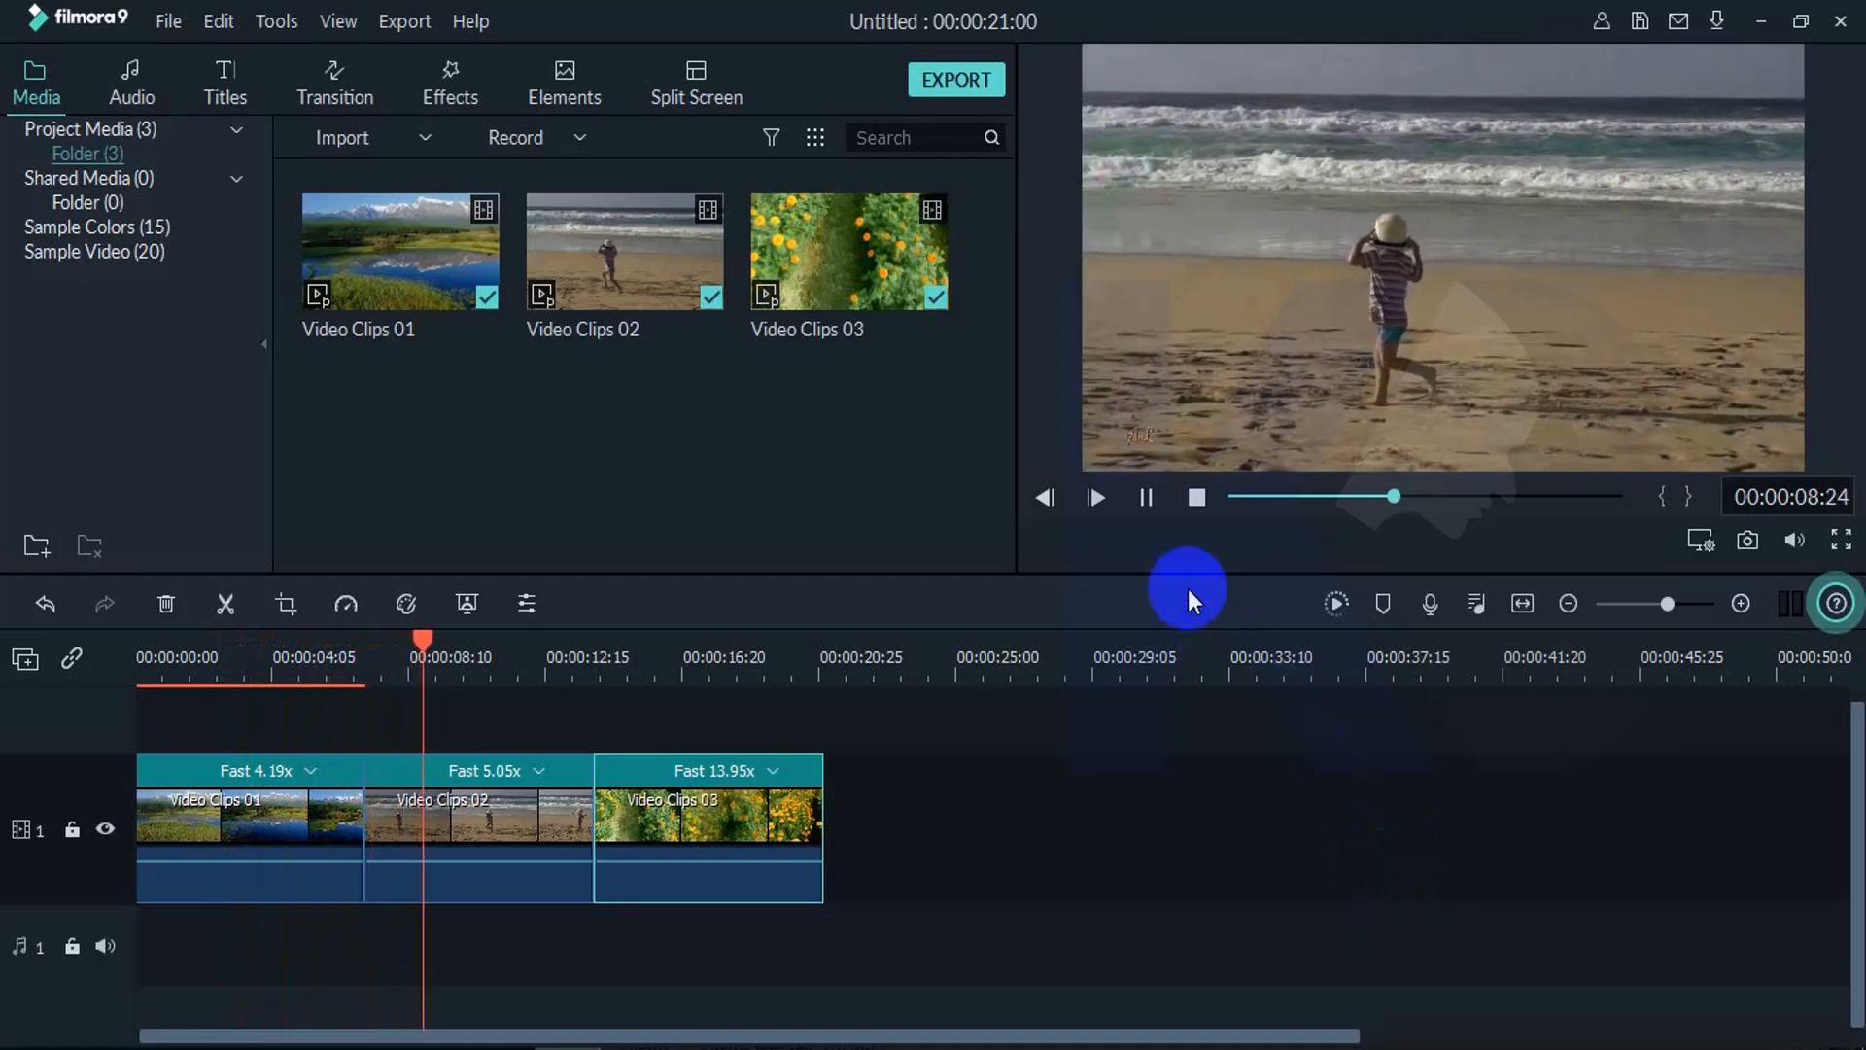
pyautogui.click(1148, 498)
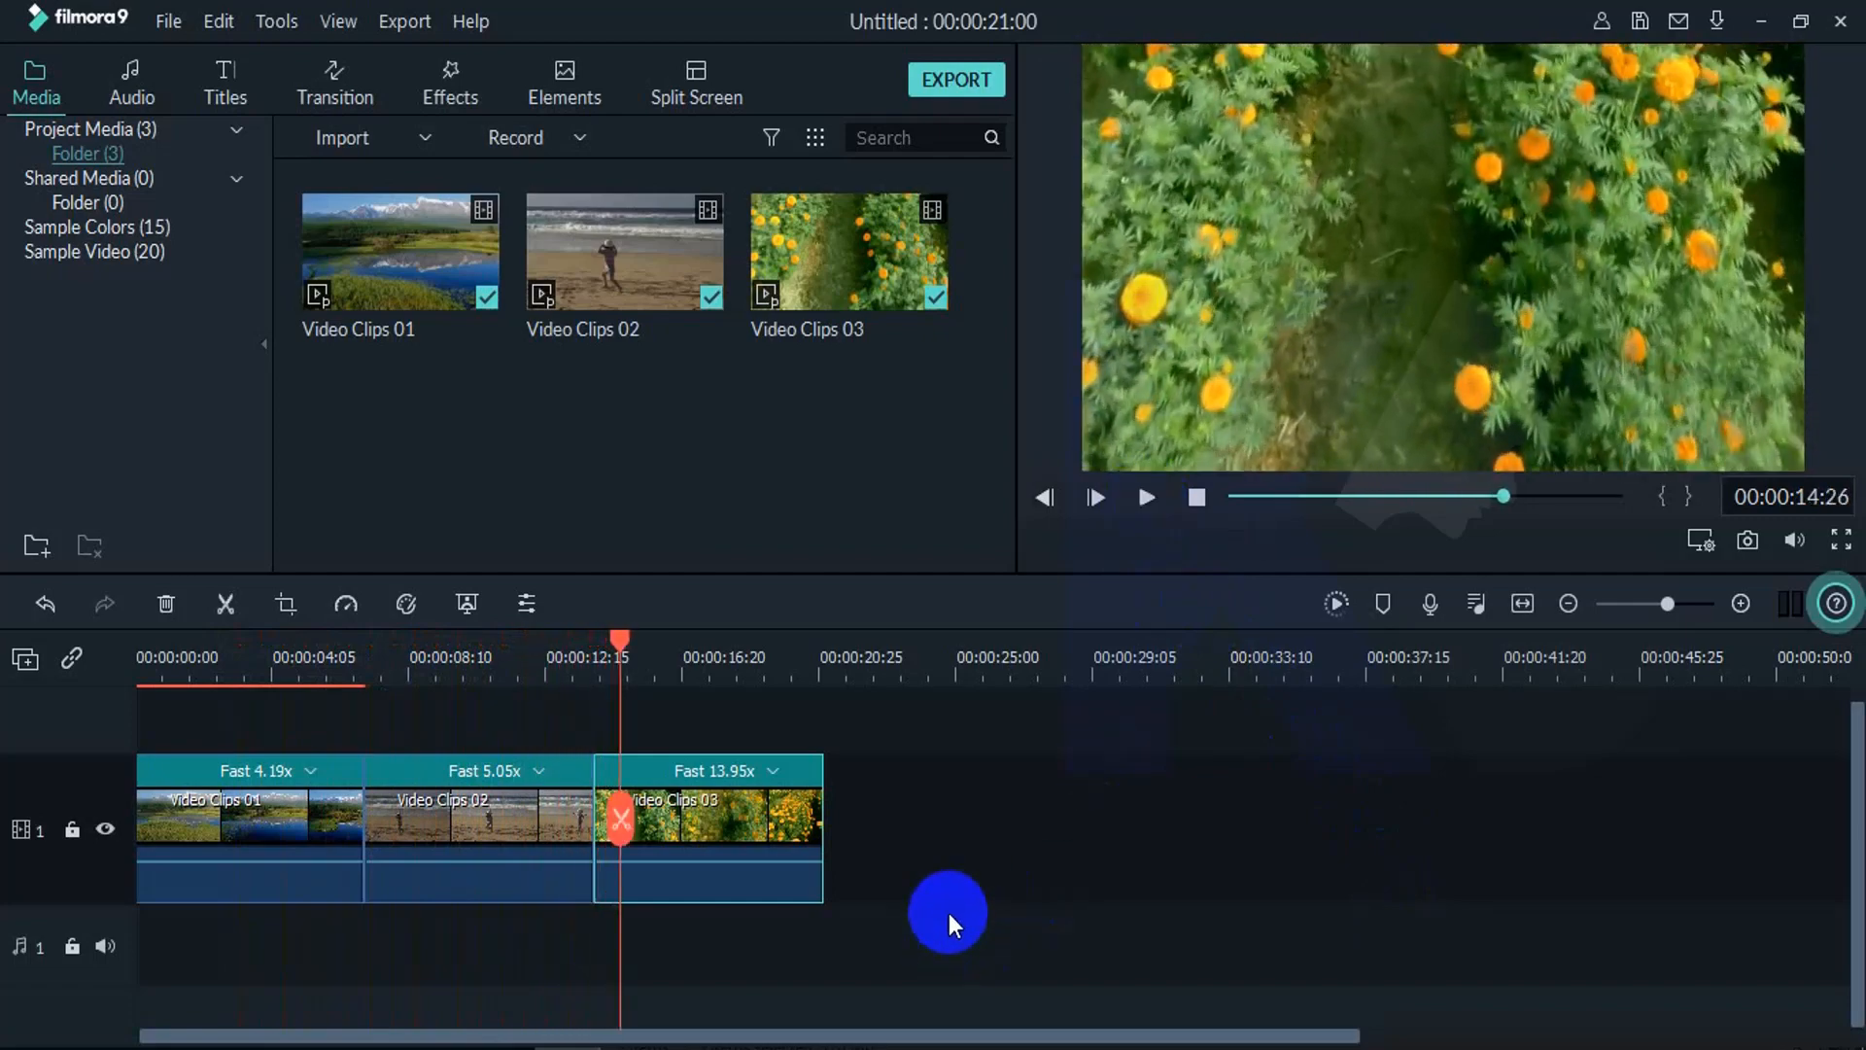
pyautogui.click(948, 837)
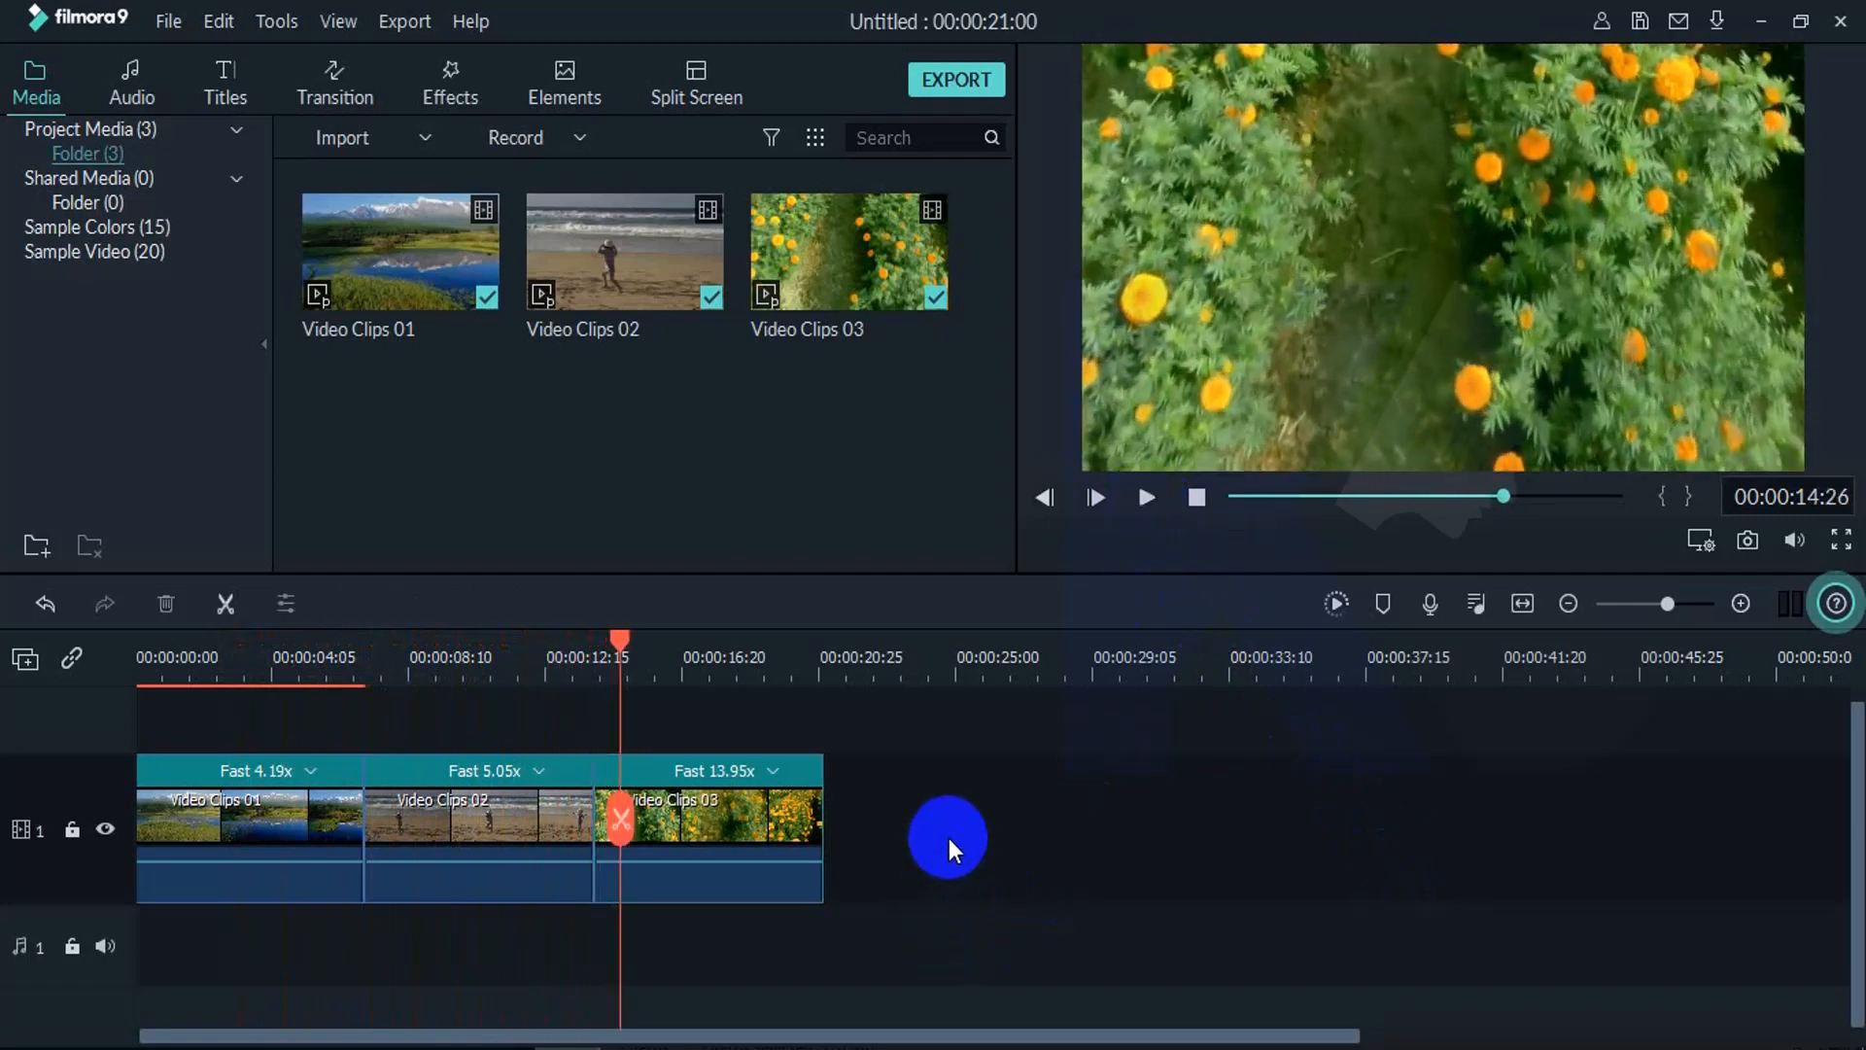
pyautogui.click(1147, 496)
pyautogui.click(1147, 497)
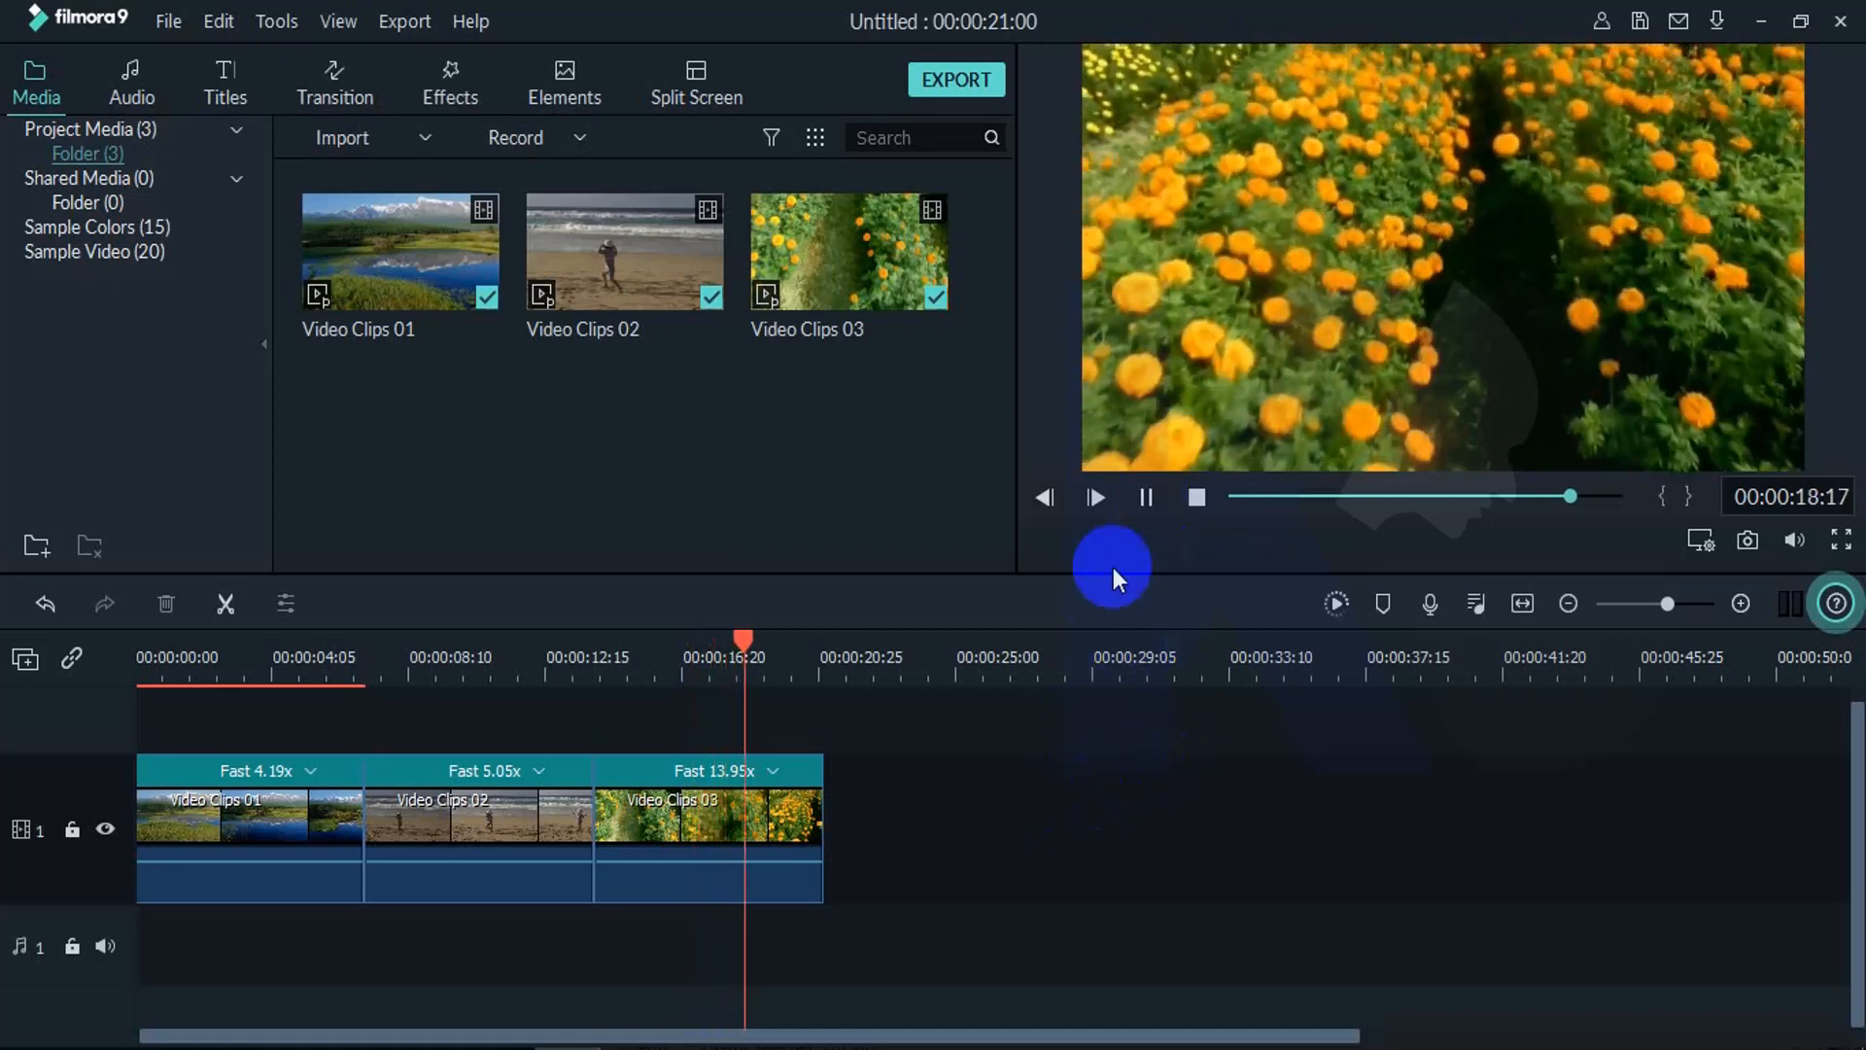
pyautogui.click(1147, 498)
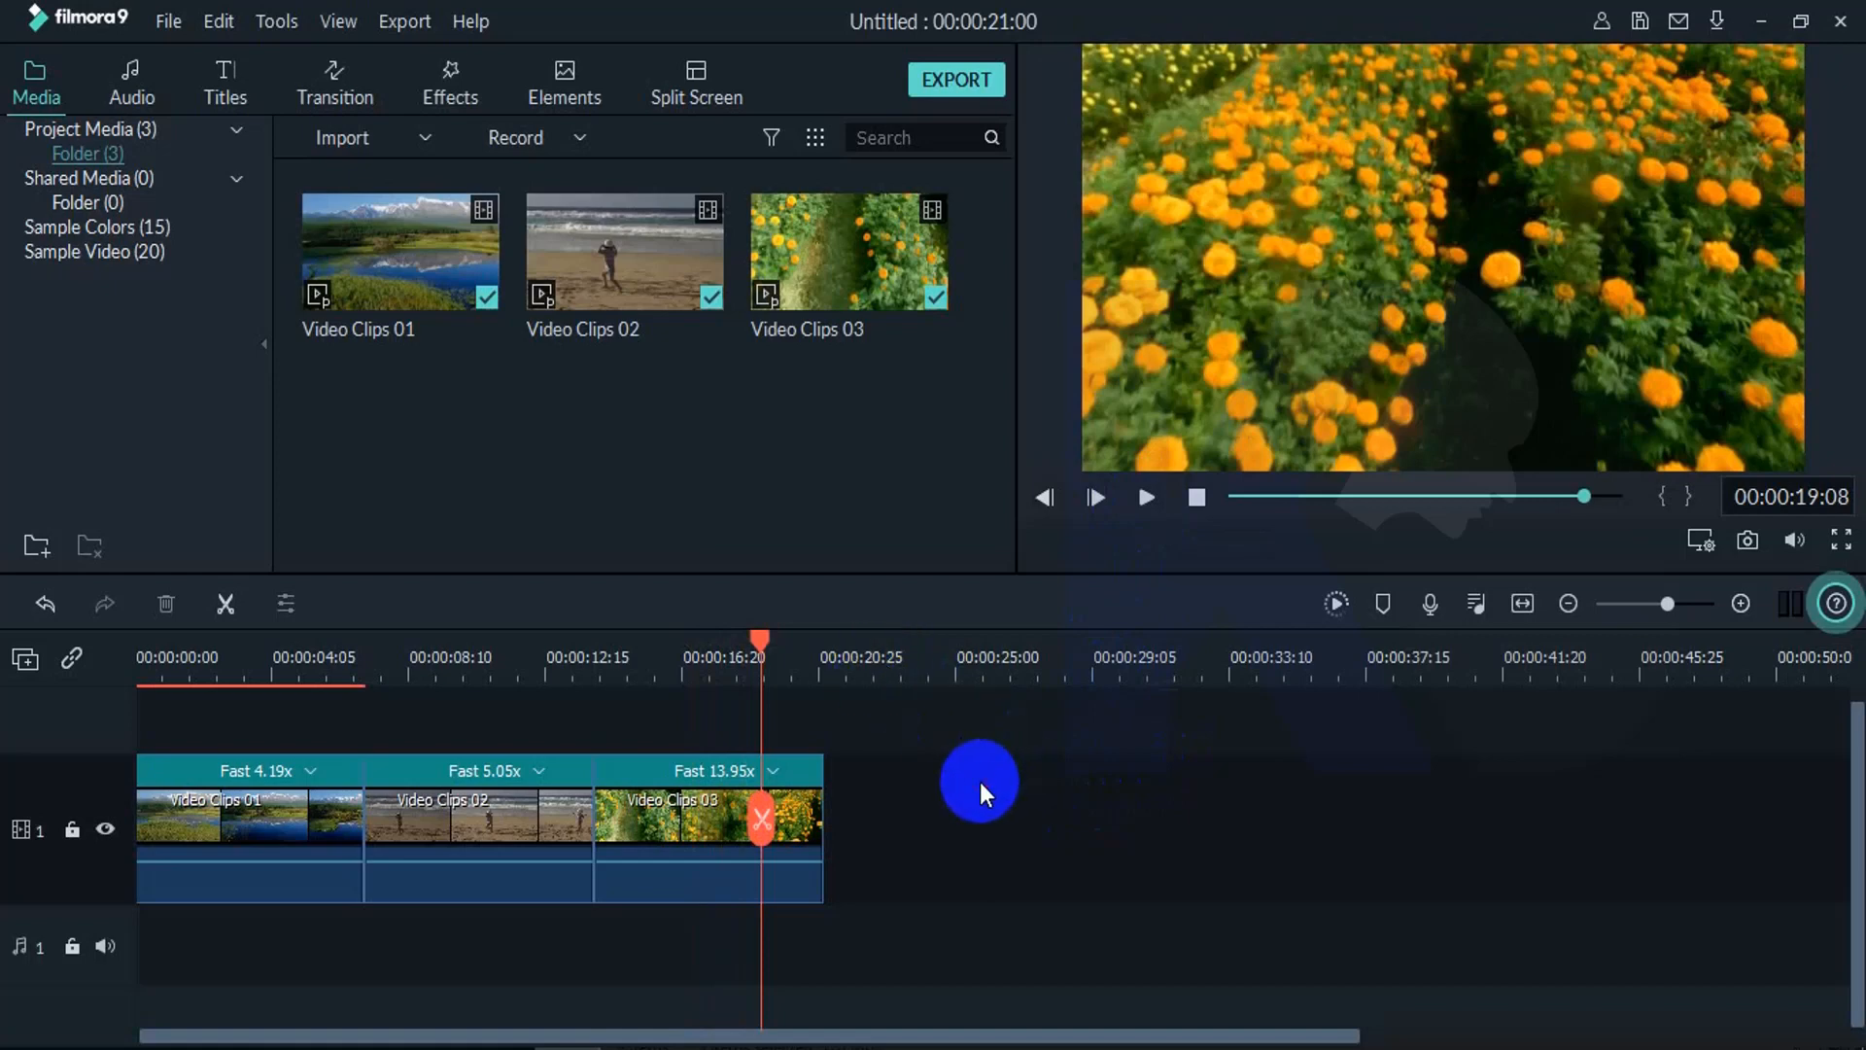
pyautogui.click(700, 656)
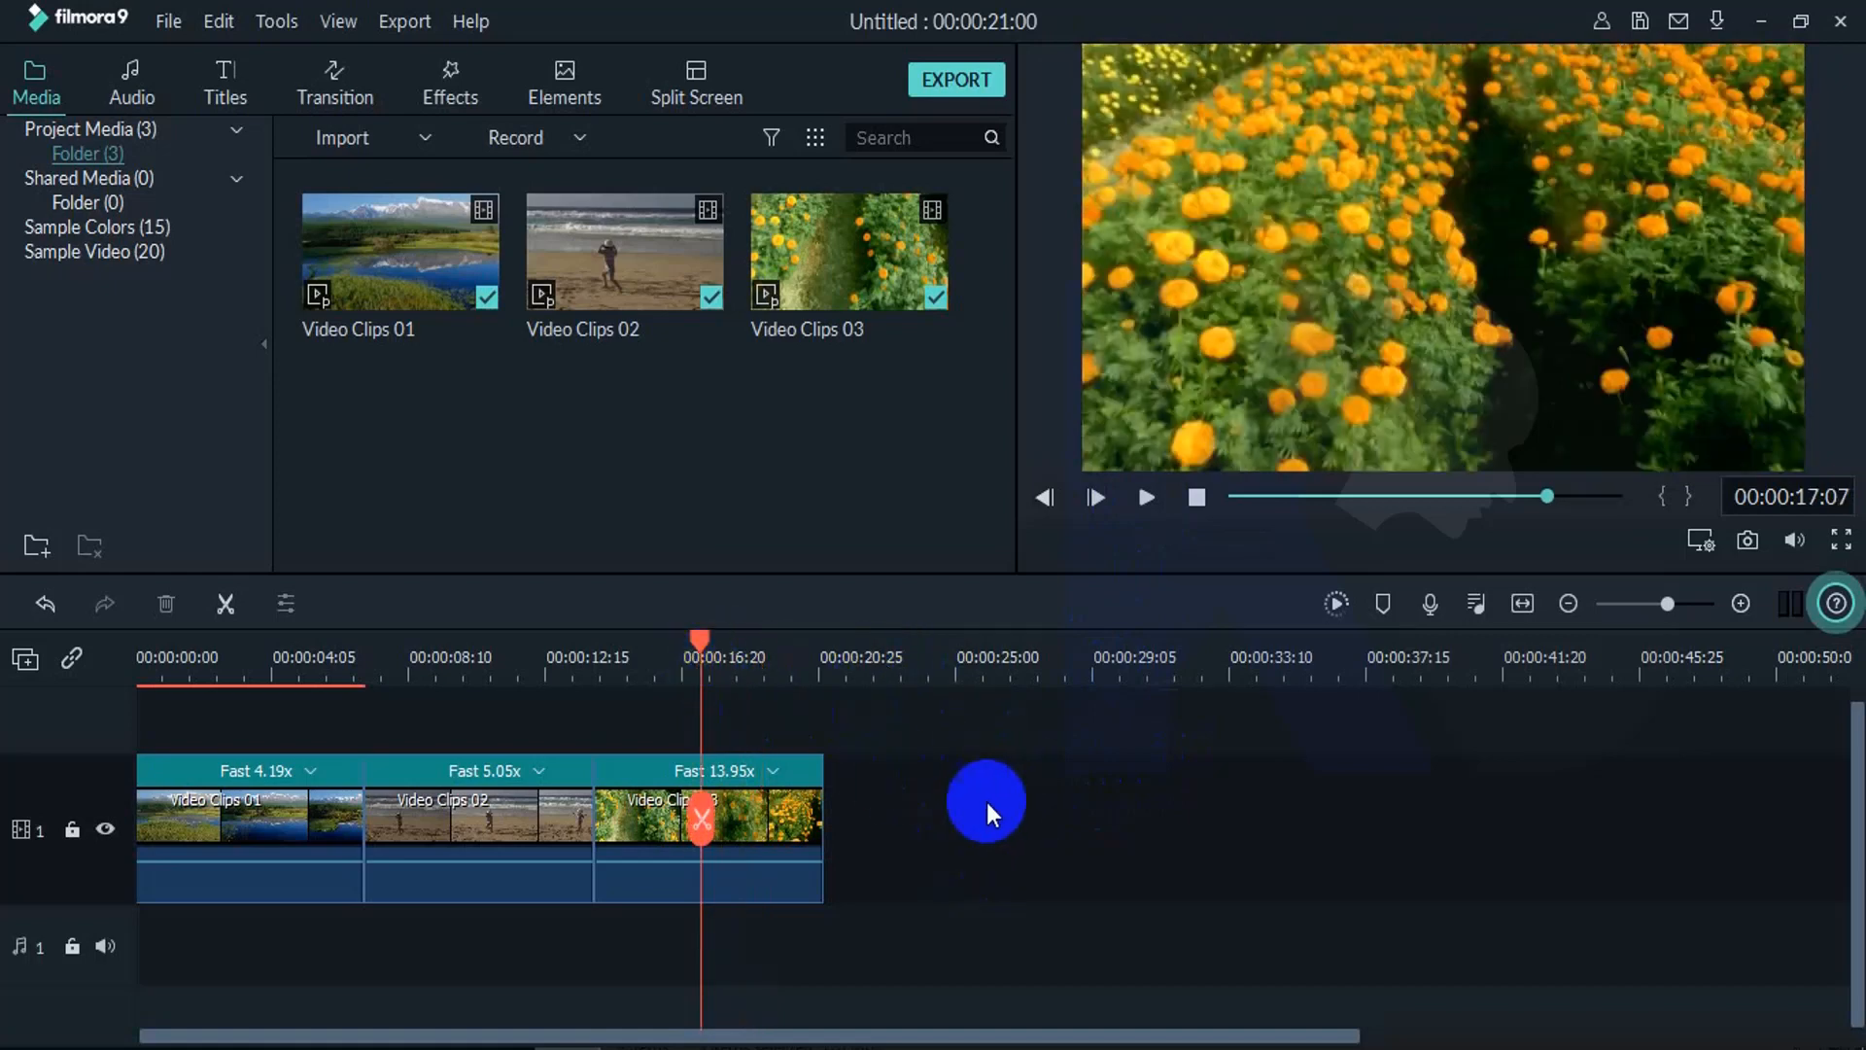
# Step: Add all three clips from the media library again at the end of video track 1, directly after the sped-up Video Clips 03
pyautogui.moveTo(354, 417); pyautogui.dragTo(1002, 271)
pyautogui.moveTo(463, 372); pyautogui.dragTo(852, 202)
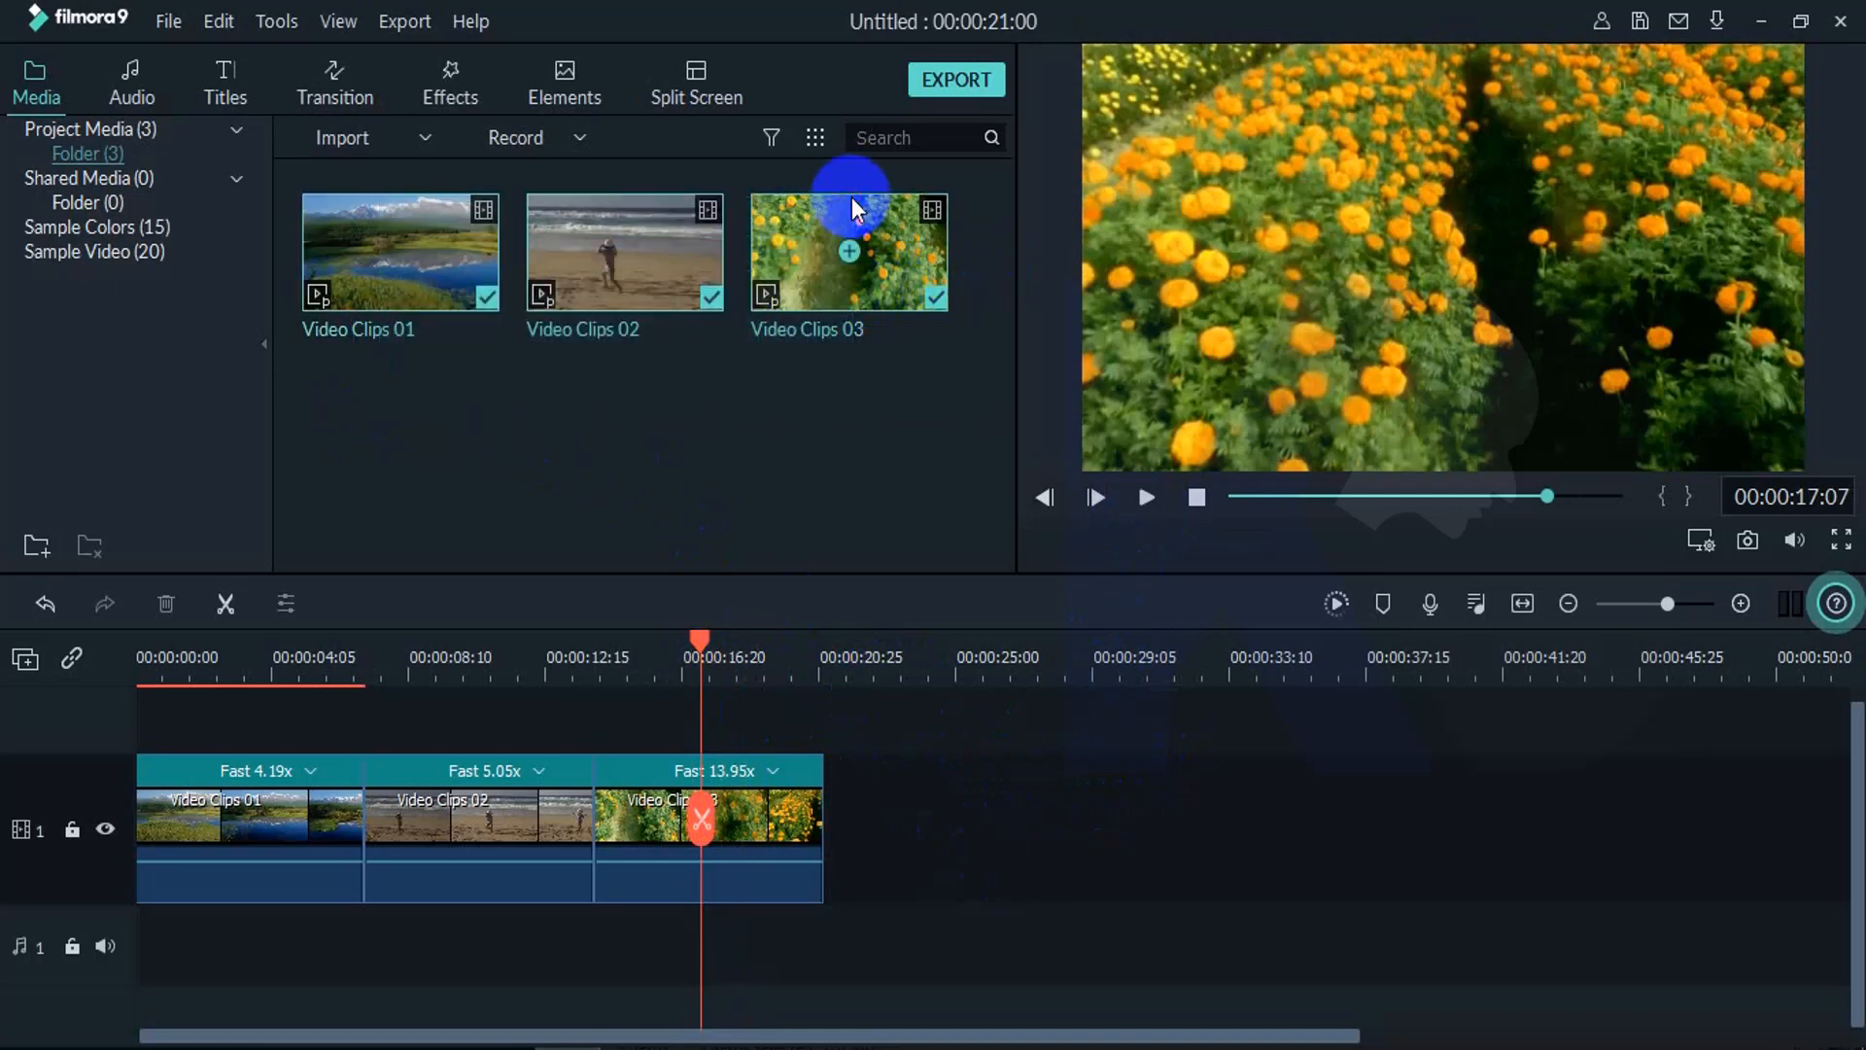
pyautogui.moveTo(369, 236); pyautogui.dragTo(844, 849)
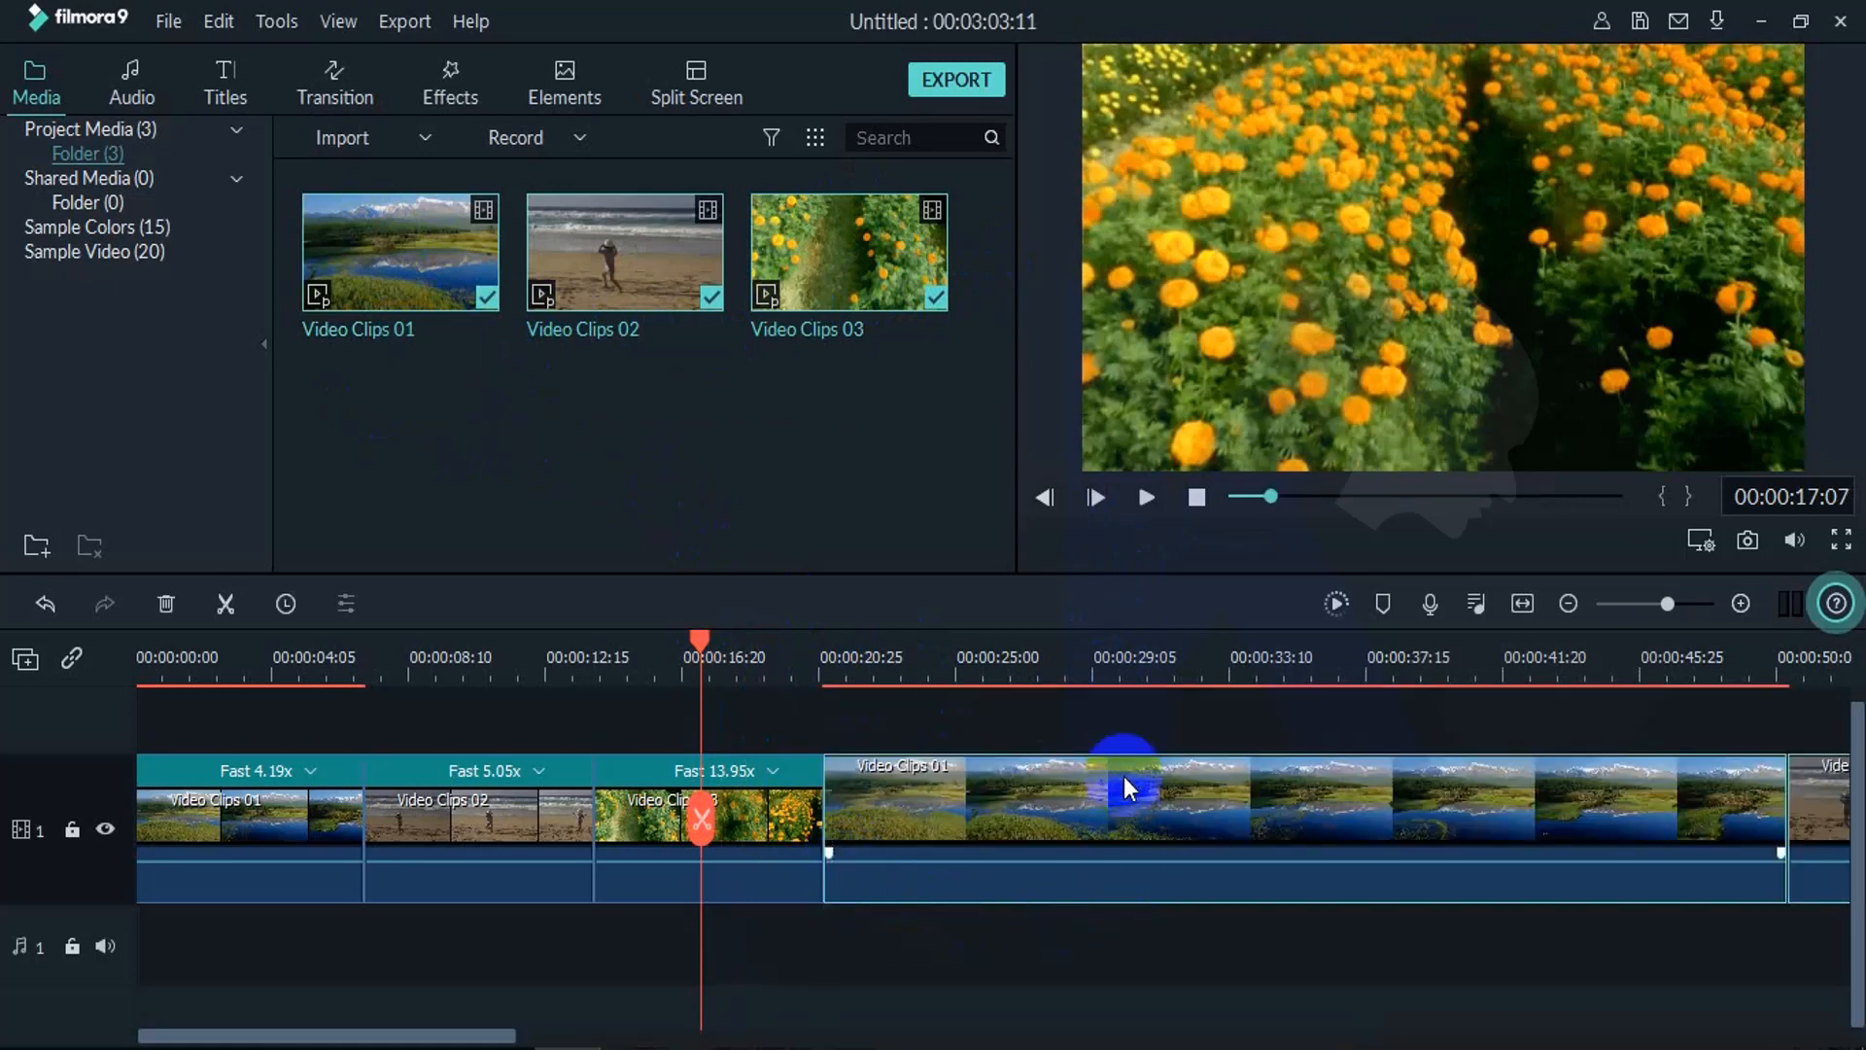
# Step: Set the second copy of Video Clips 01 to a duration of 00:00:07:00 with Reverse Speed and Ripple Edit on
pyautogui.click(1110, 661)
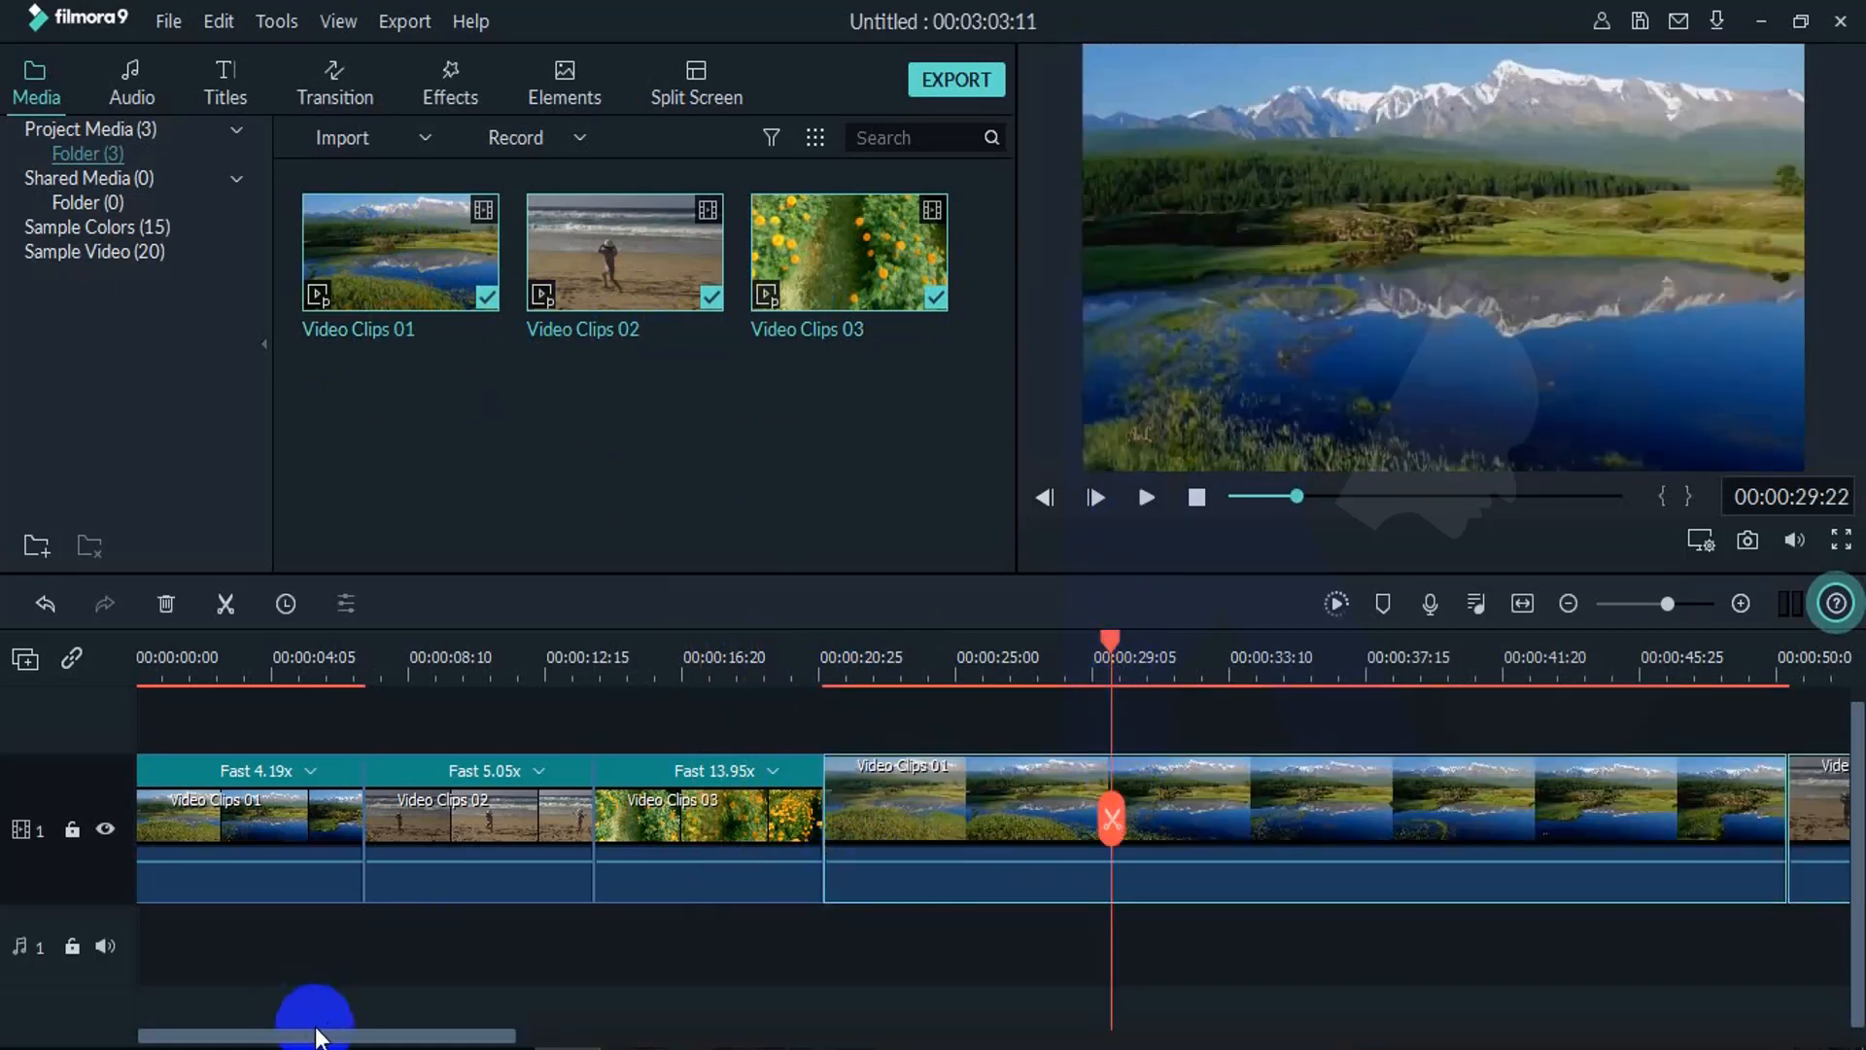
pyautogui.moveTo(316, 1038); pyautogui.dragTo(459, 1040)
pyautogui.click(697, 894)
pyautogui.rightClick(726, 813)
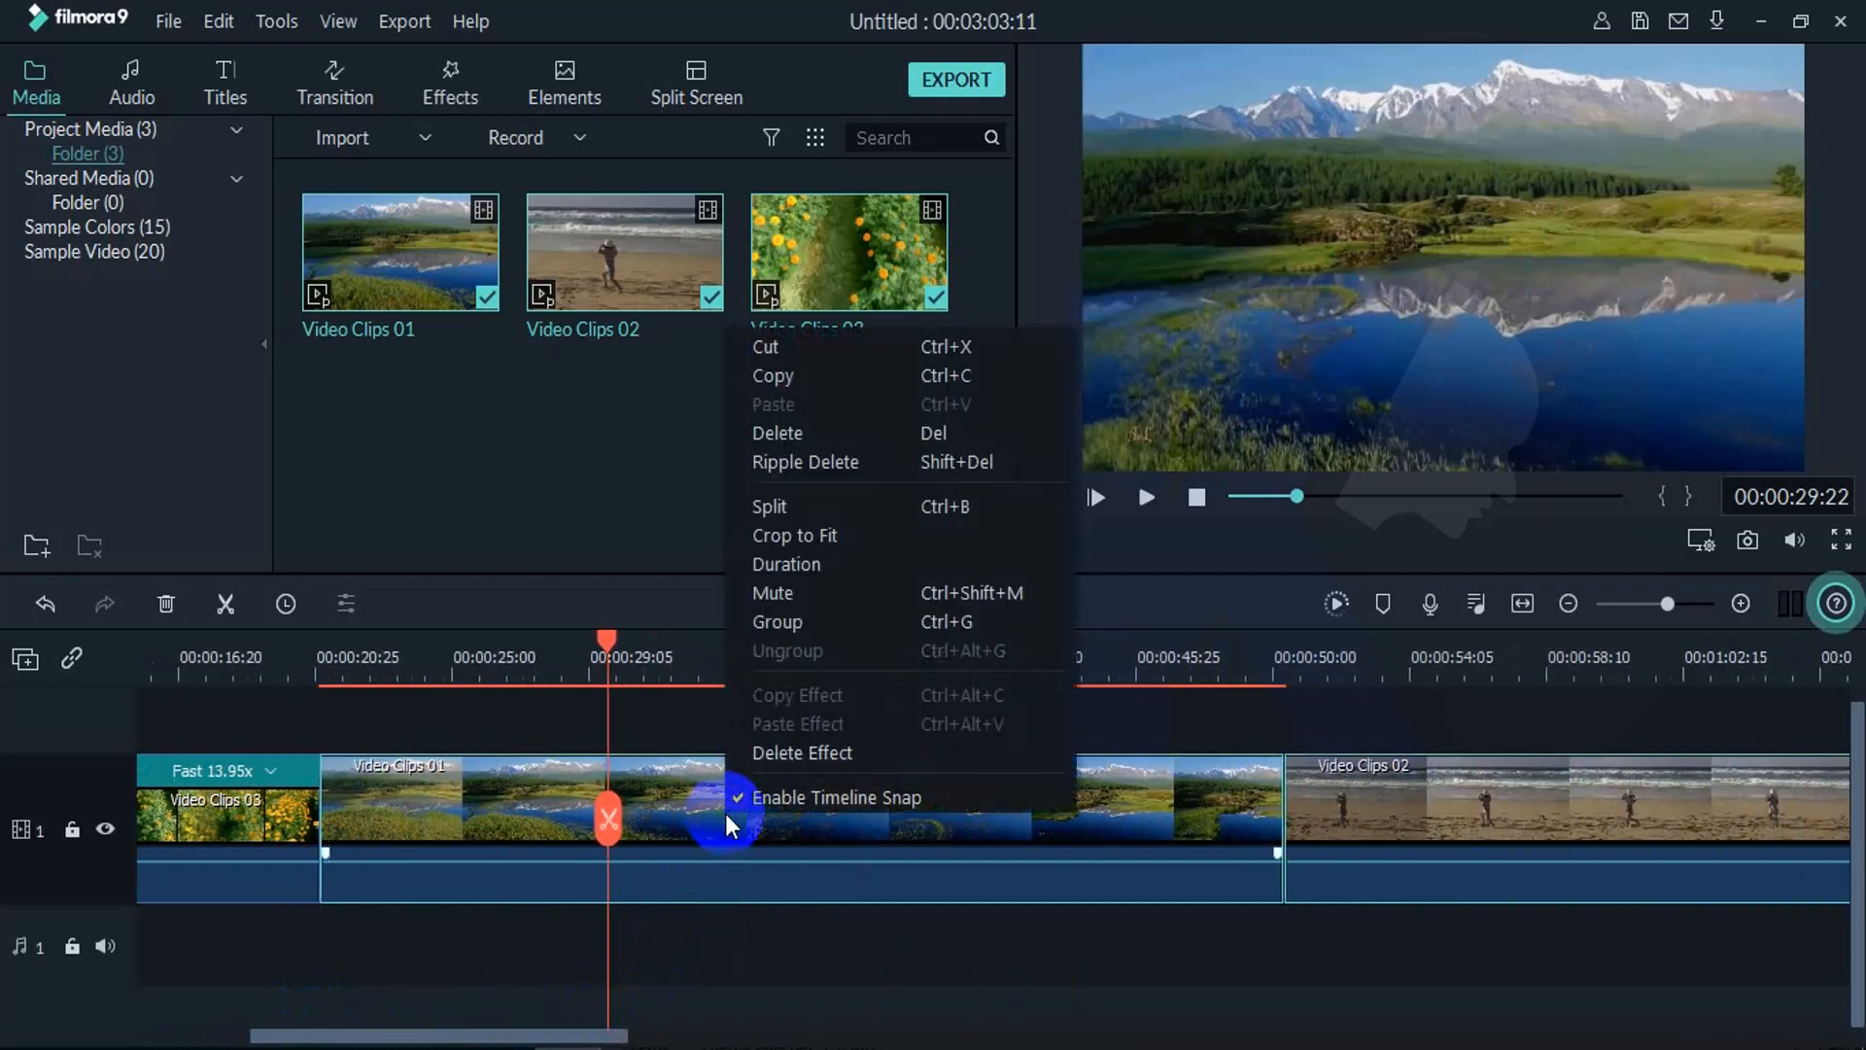
pyautogui.click(755, 833)
pyautogui.rightClick(750, 811)
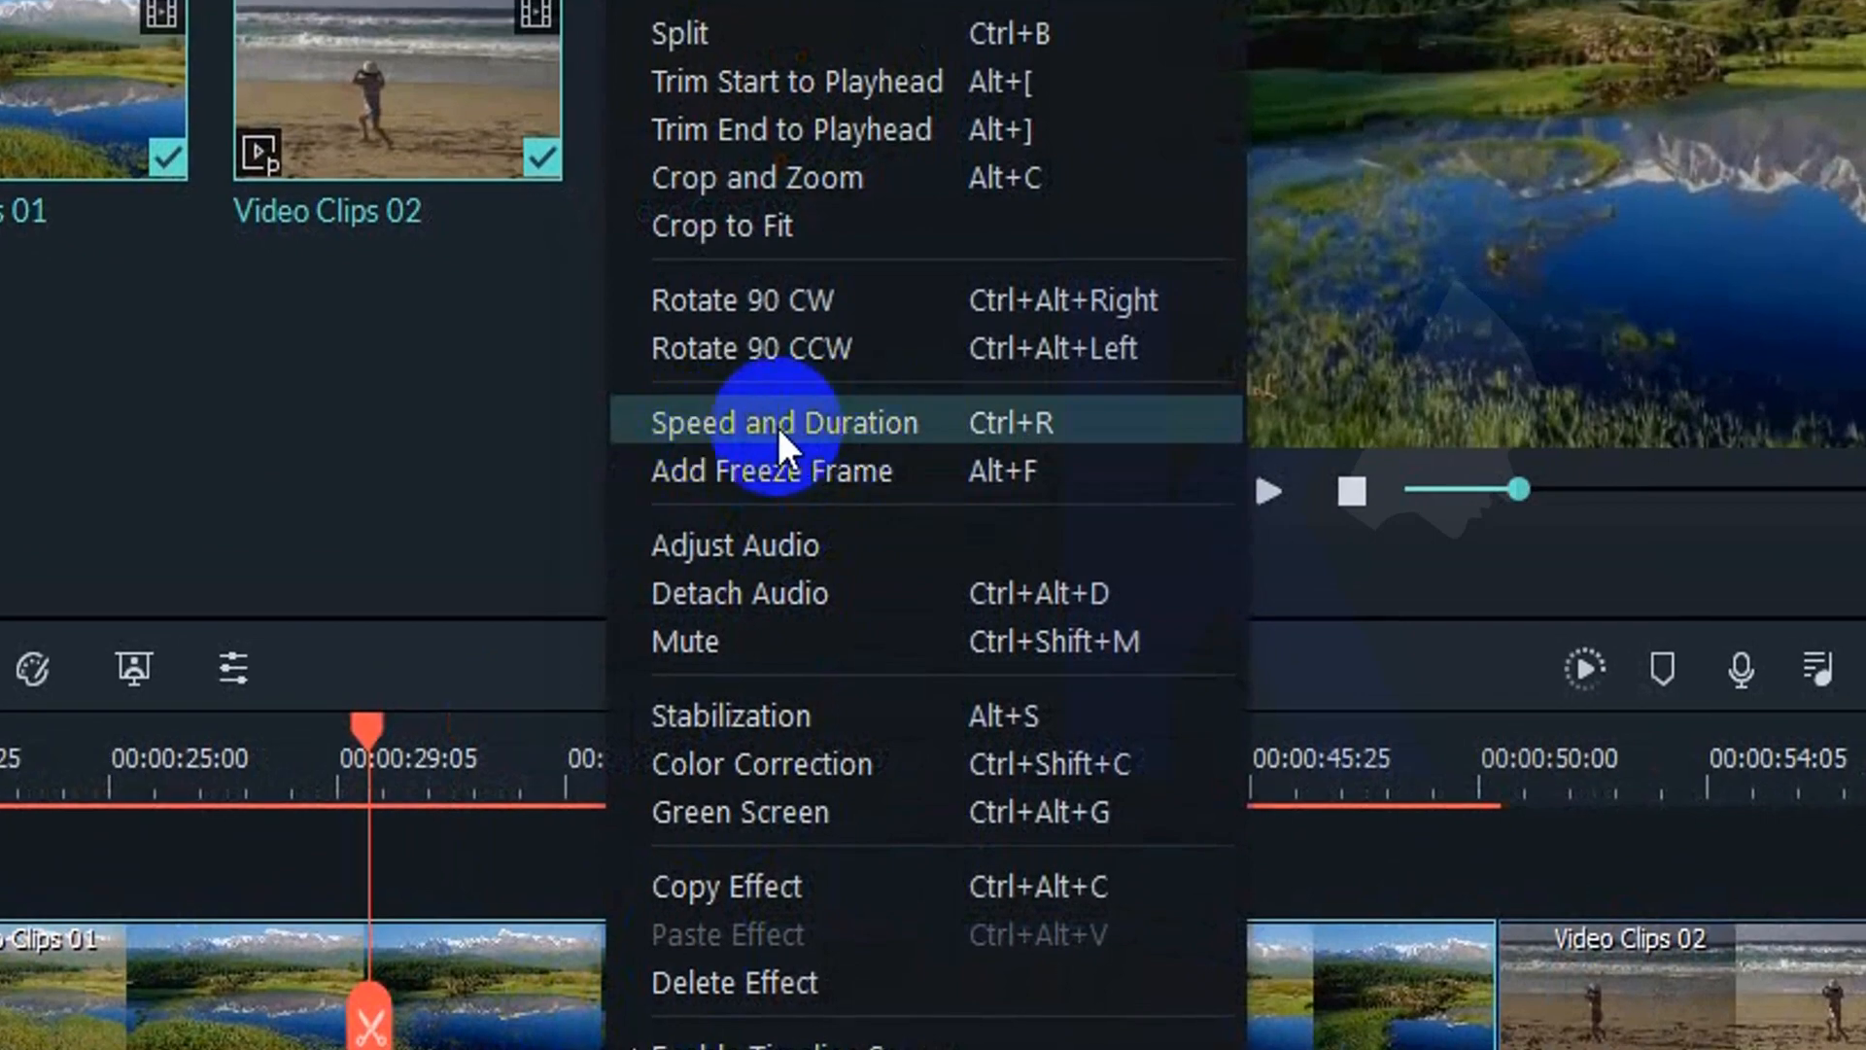
pyautogui.click(777, 424)
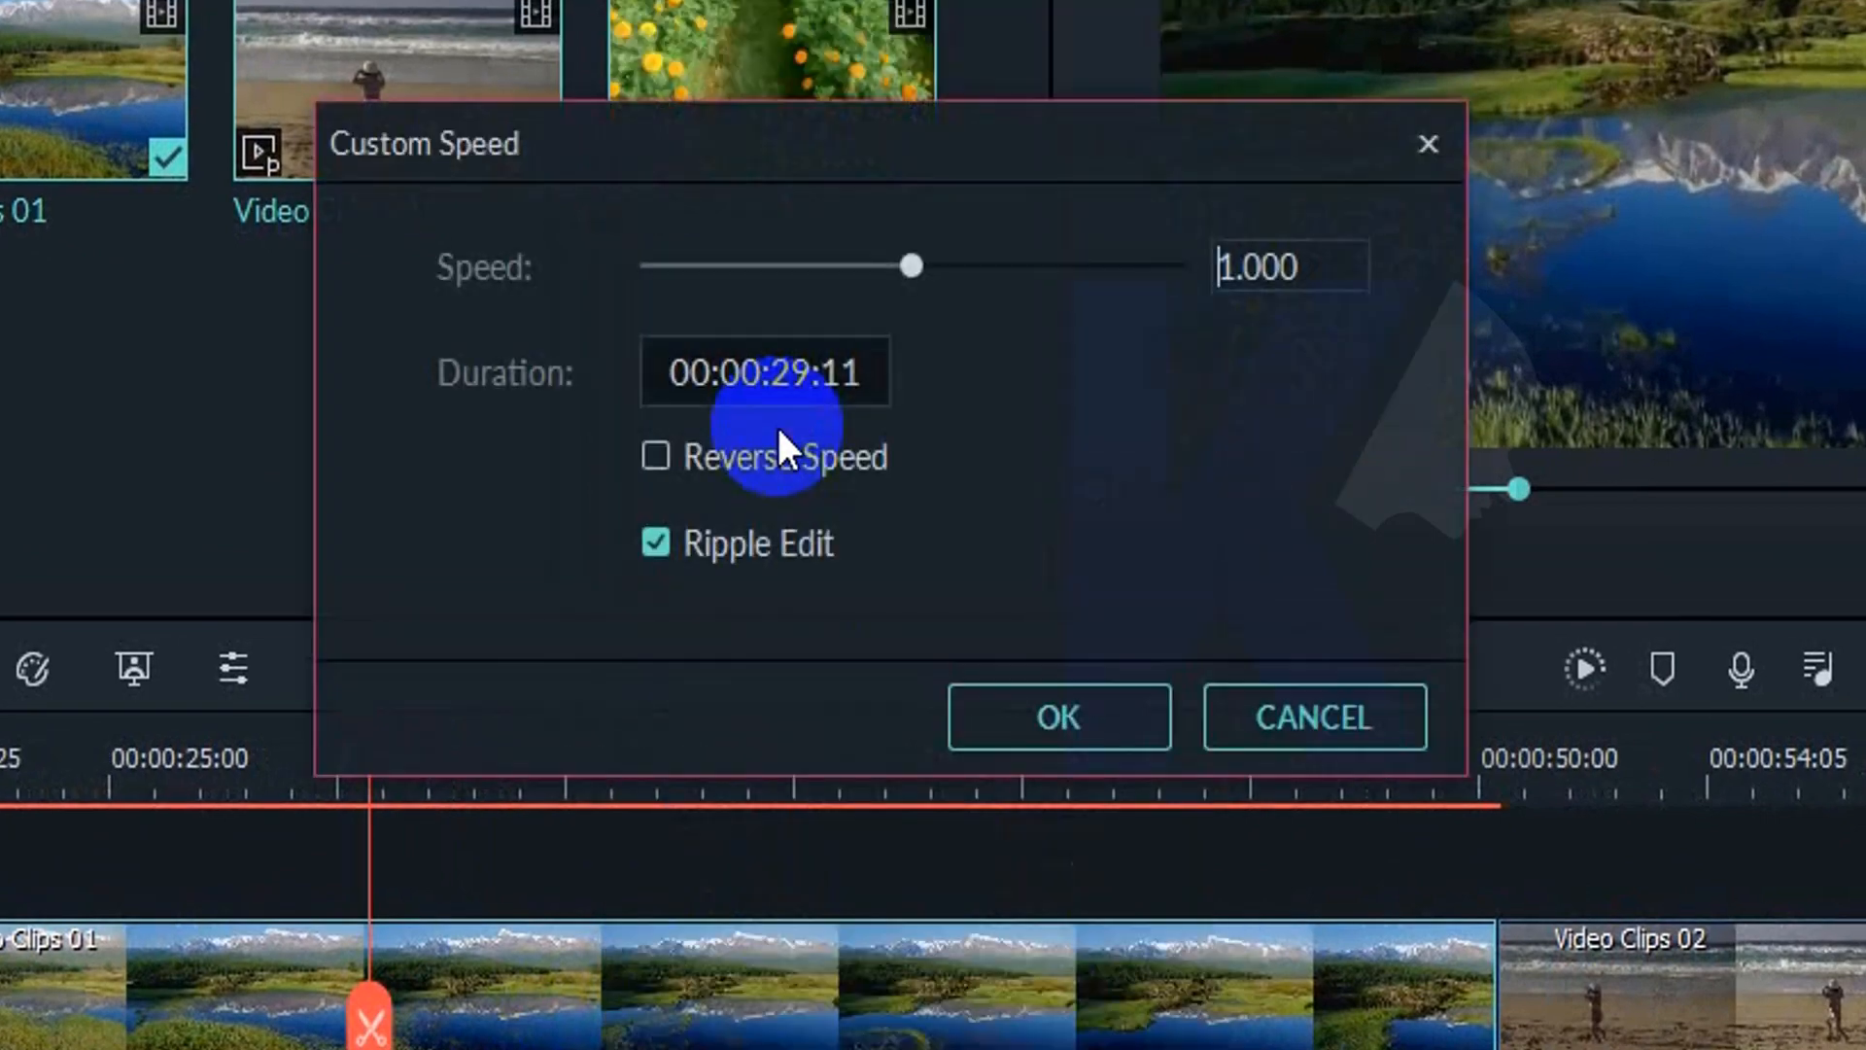
pyautogui.click(854, 372)
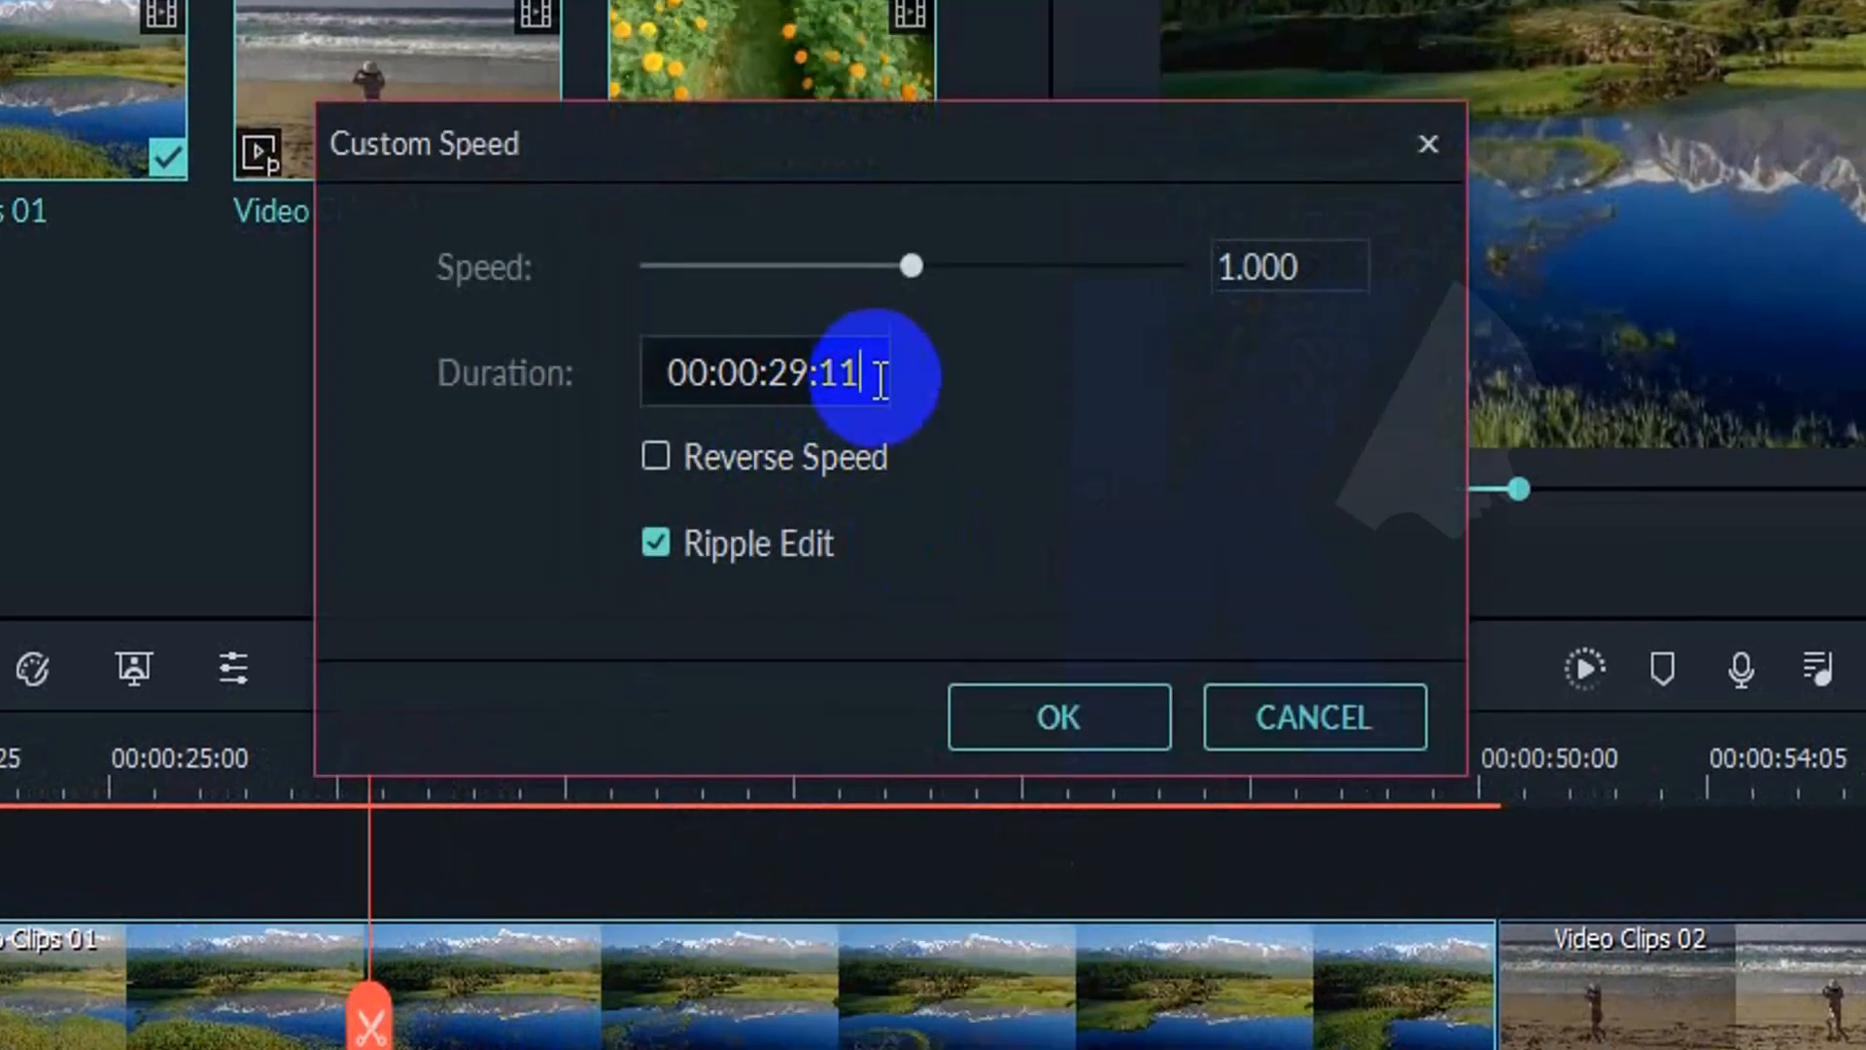
pyautogui.press('BackSpace')
pyautogui.press('BackSpace')
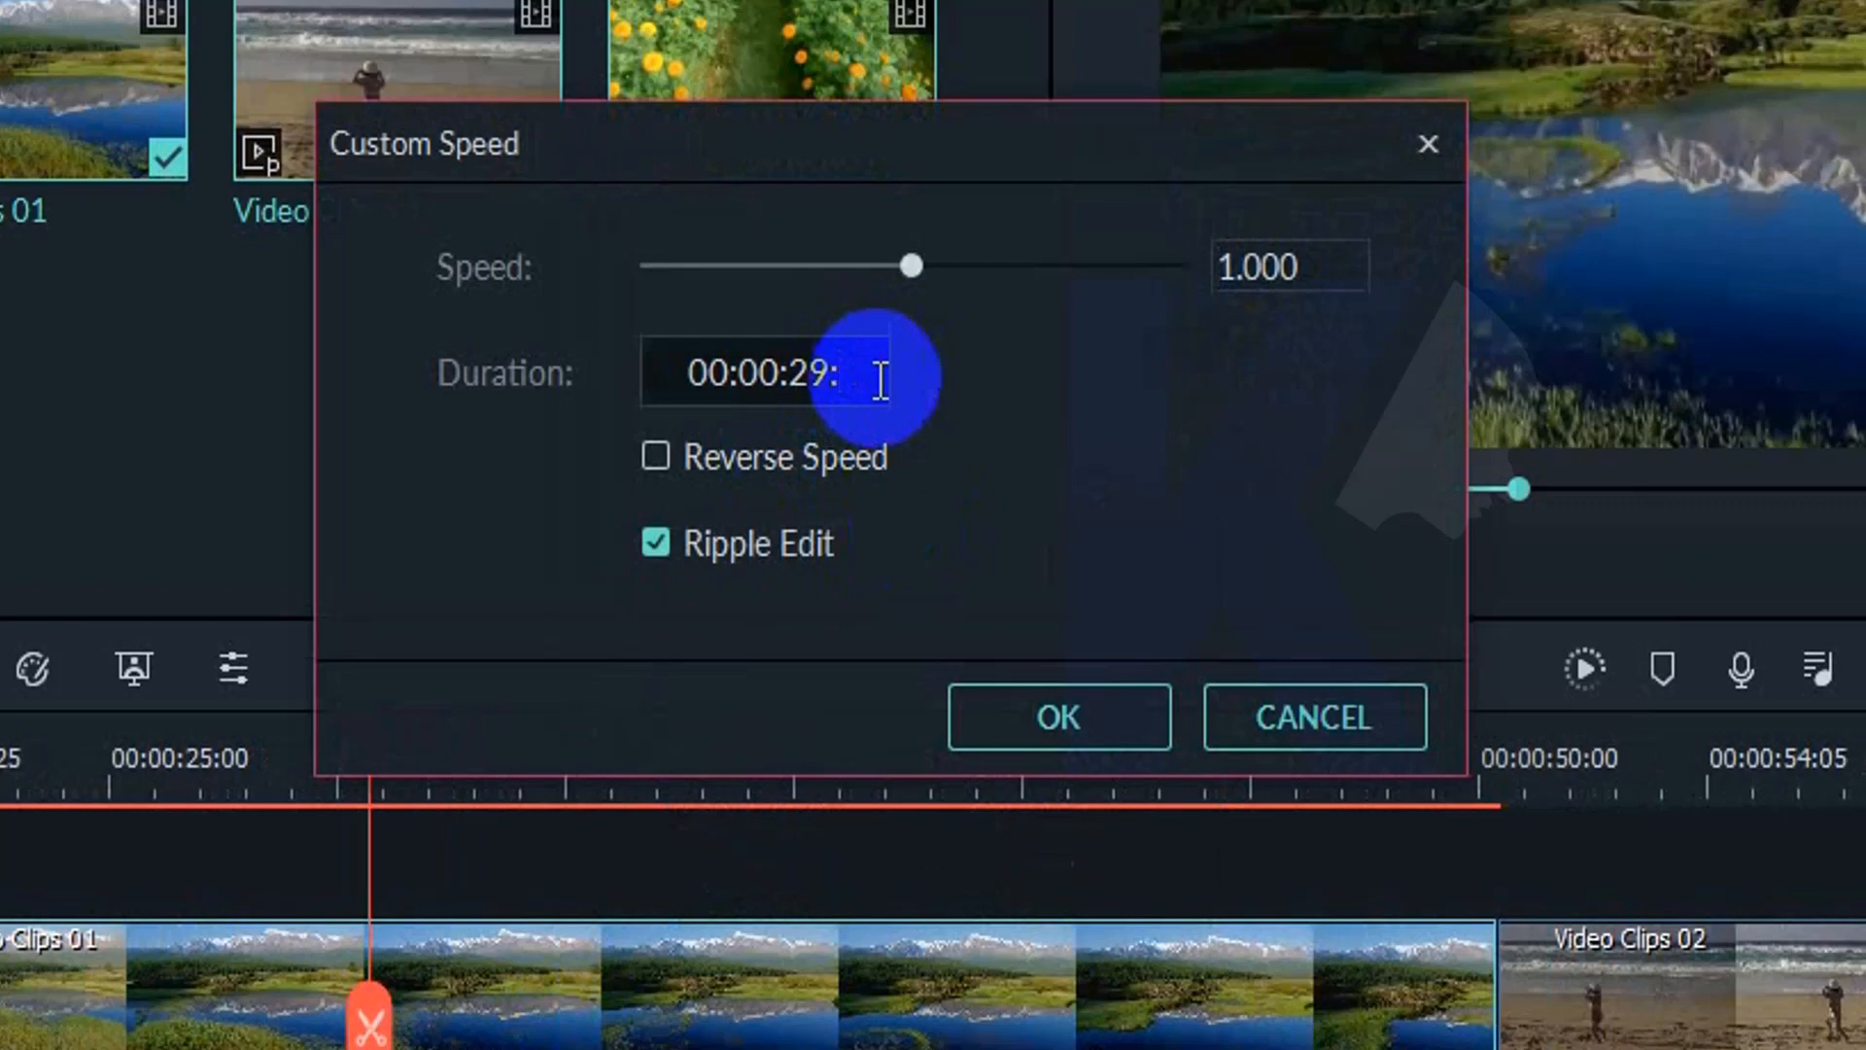
pyautogui.write('0')
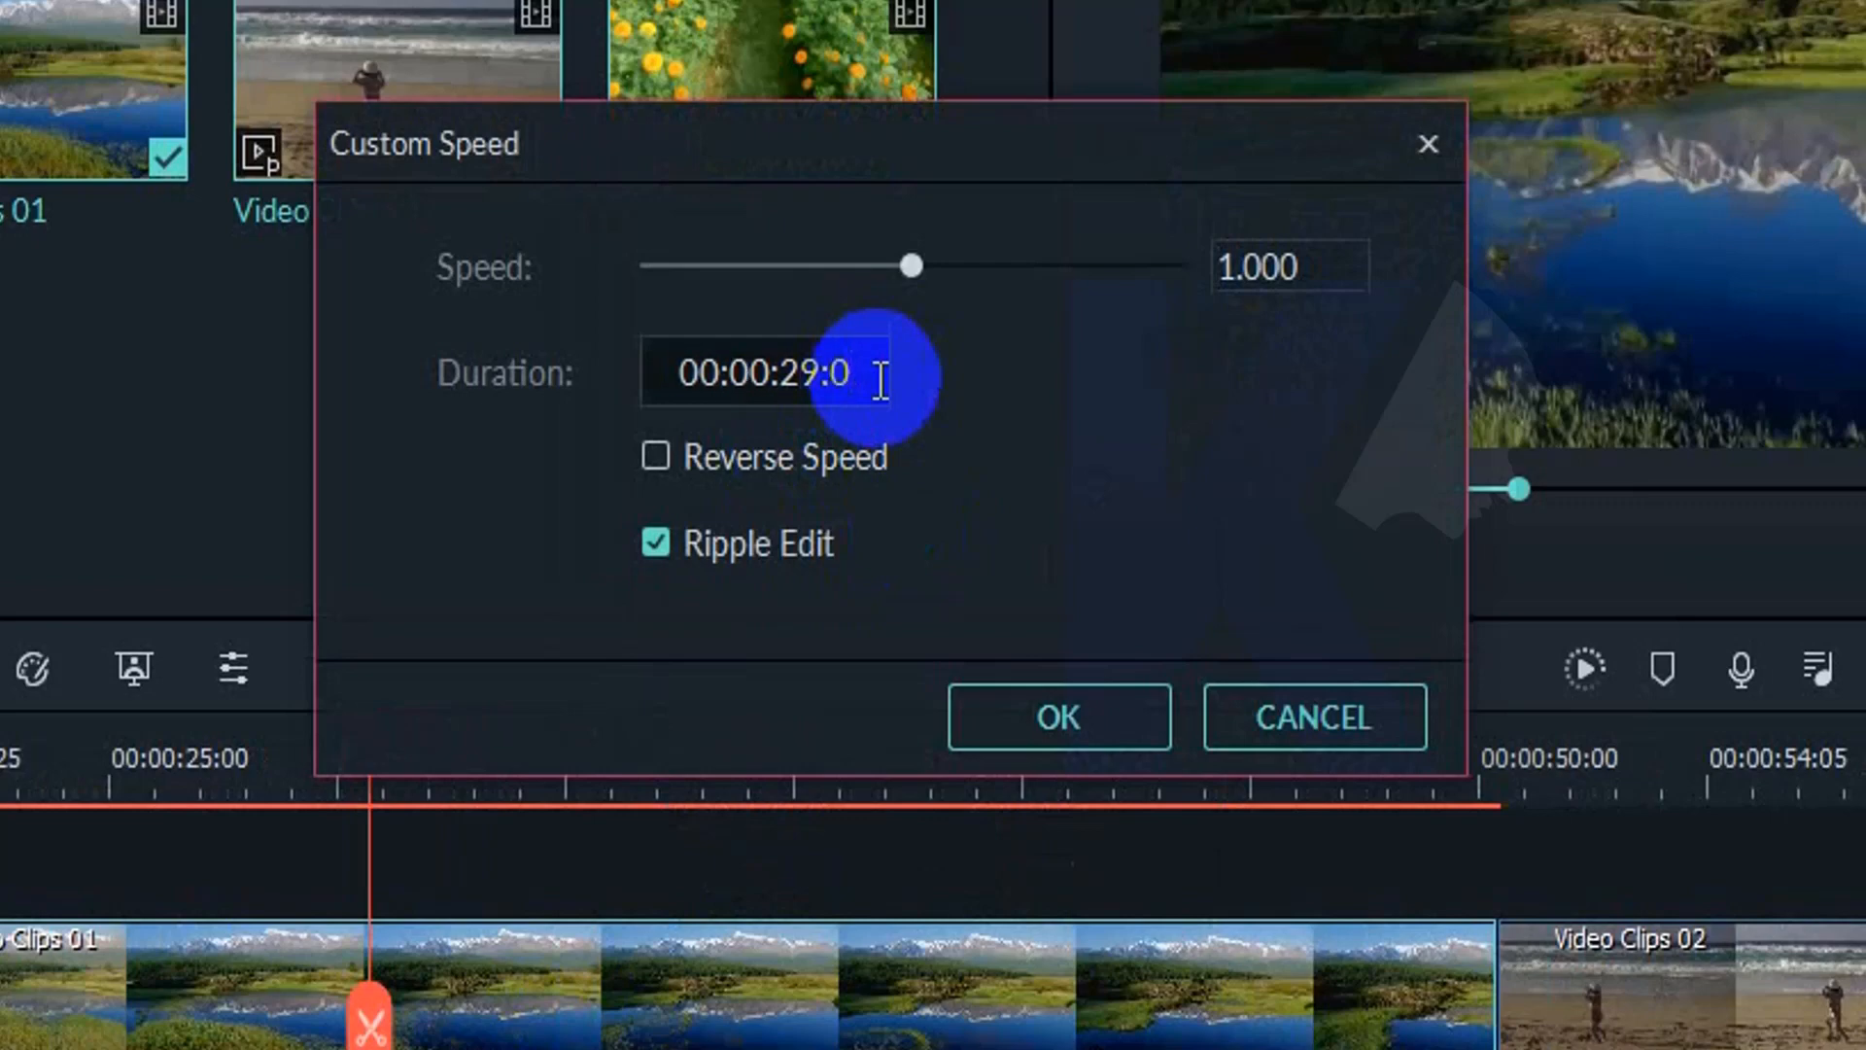
pyautogui.write('0')
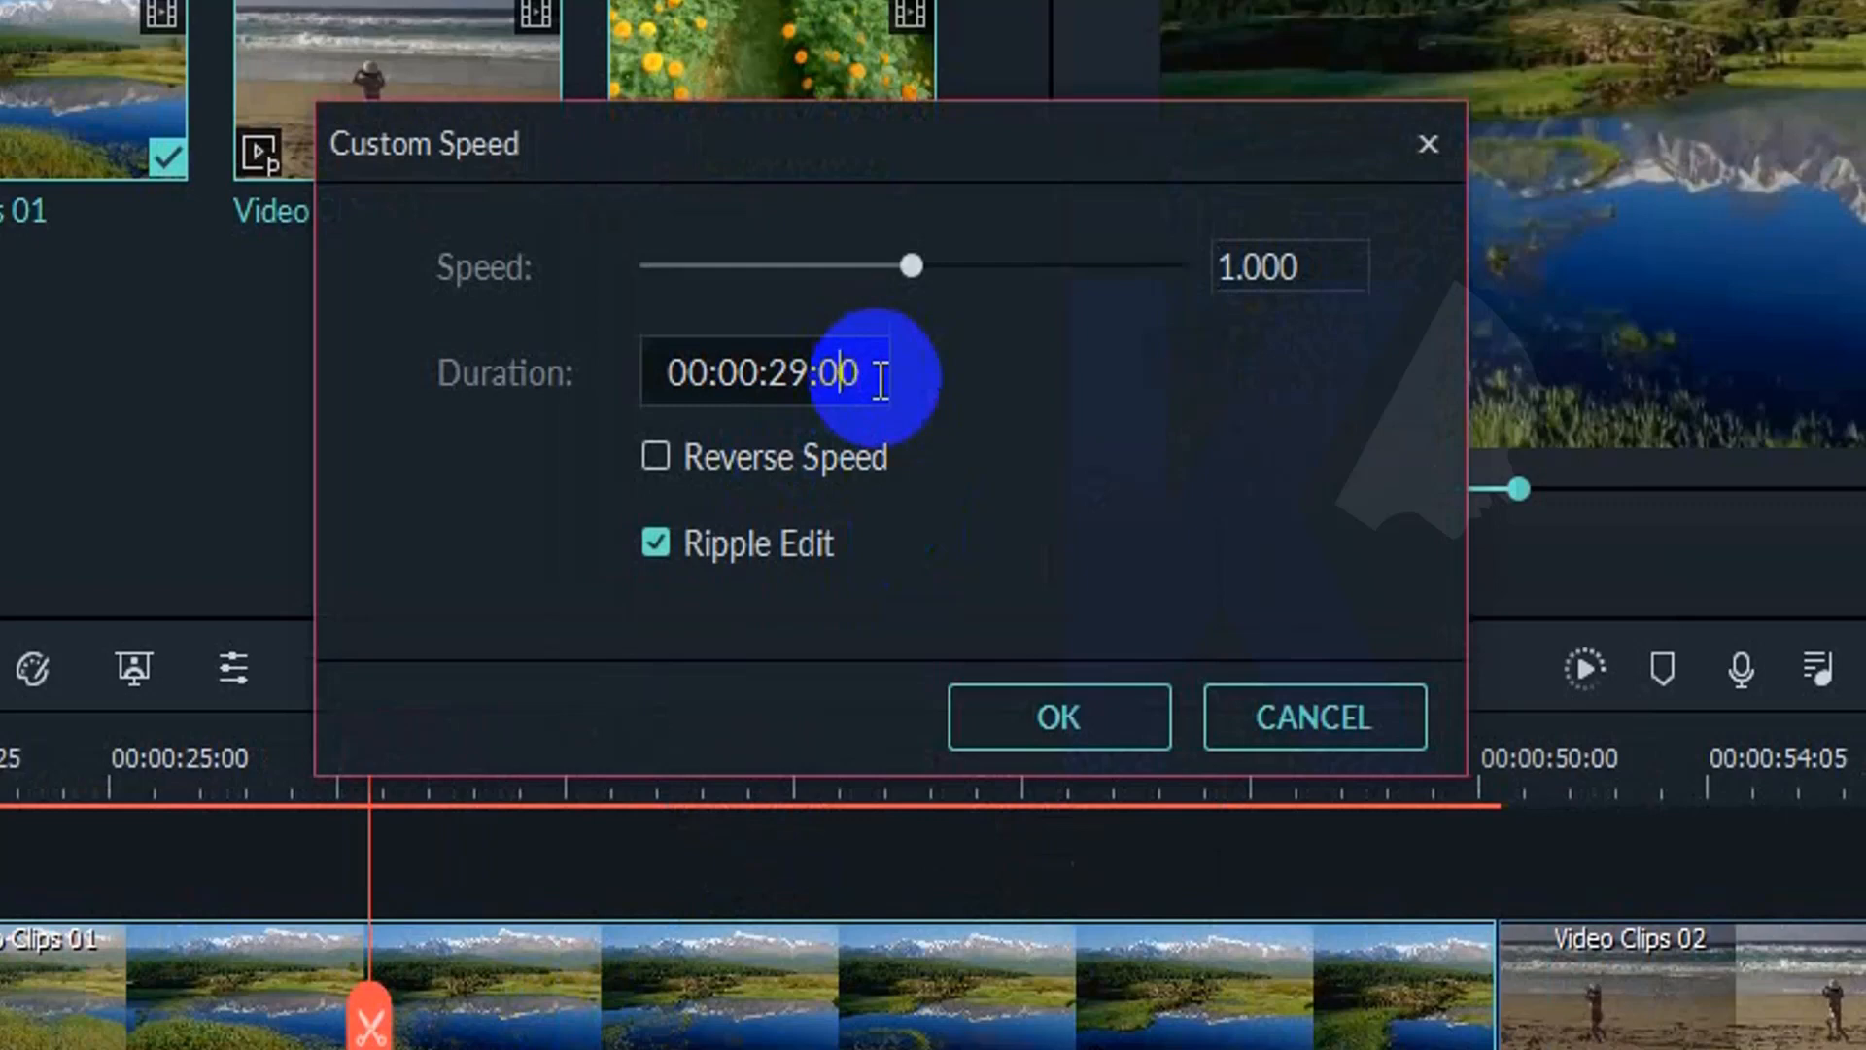
pyautogui.press('Left')
pyautogui.press('Left')
pyautogui.press('BackSpace')
pyautogui.press('BackSpace')
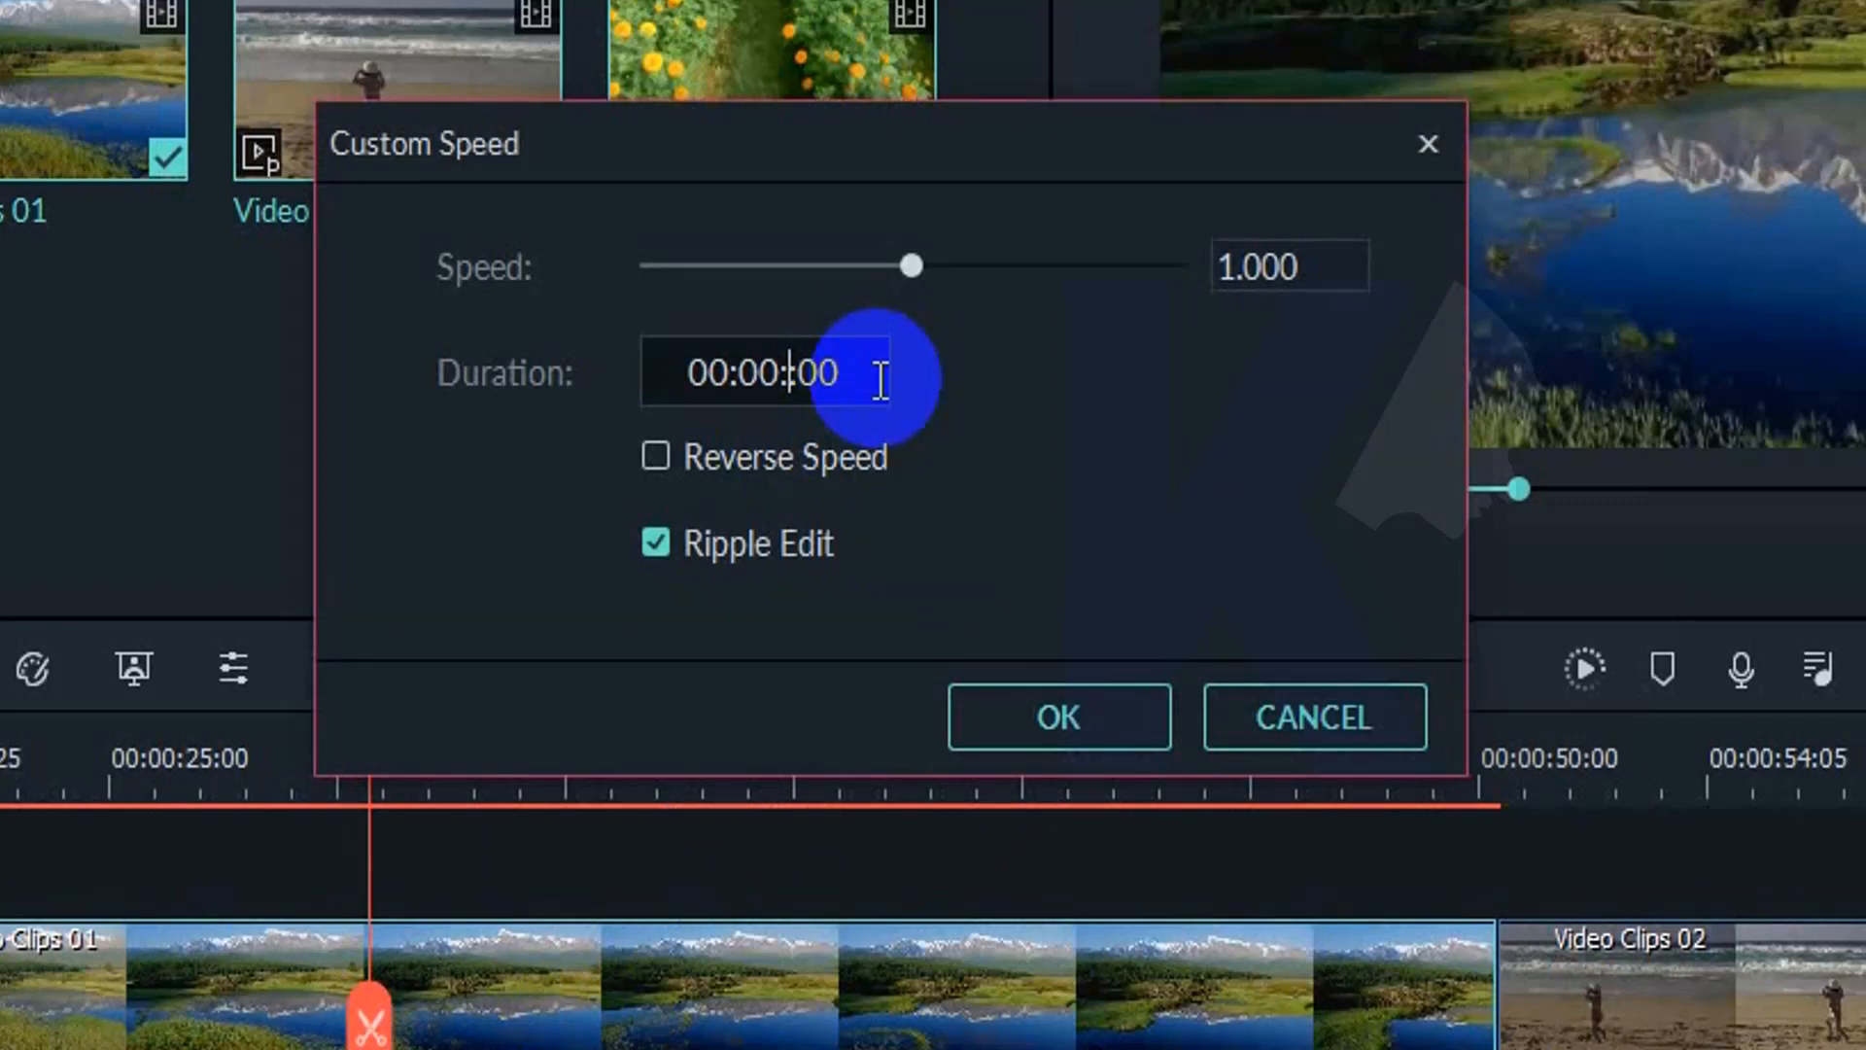
pyautogui.write('07')
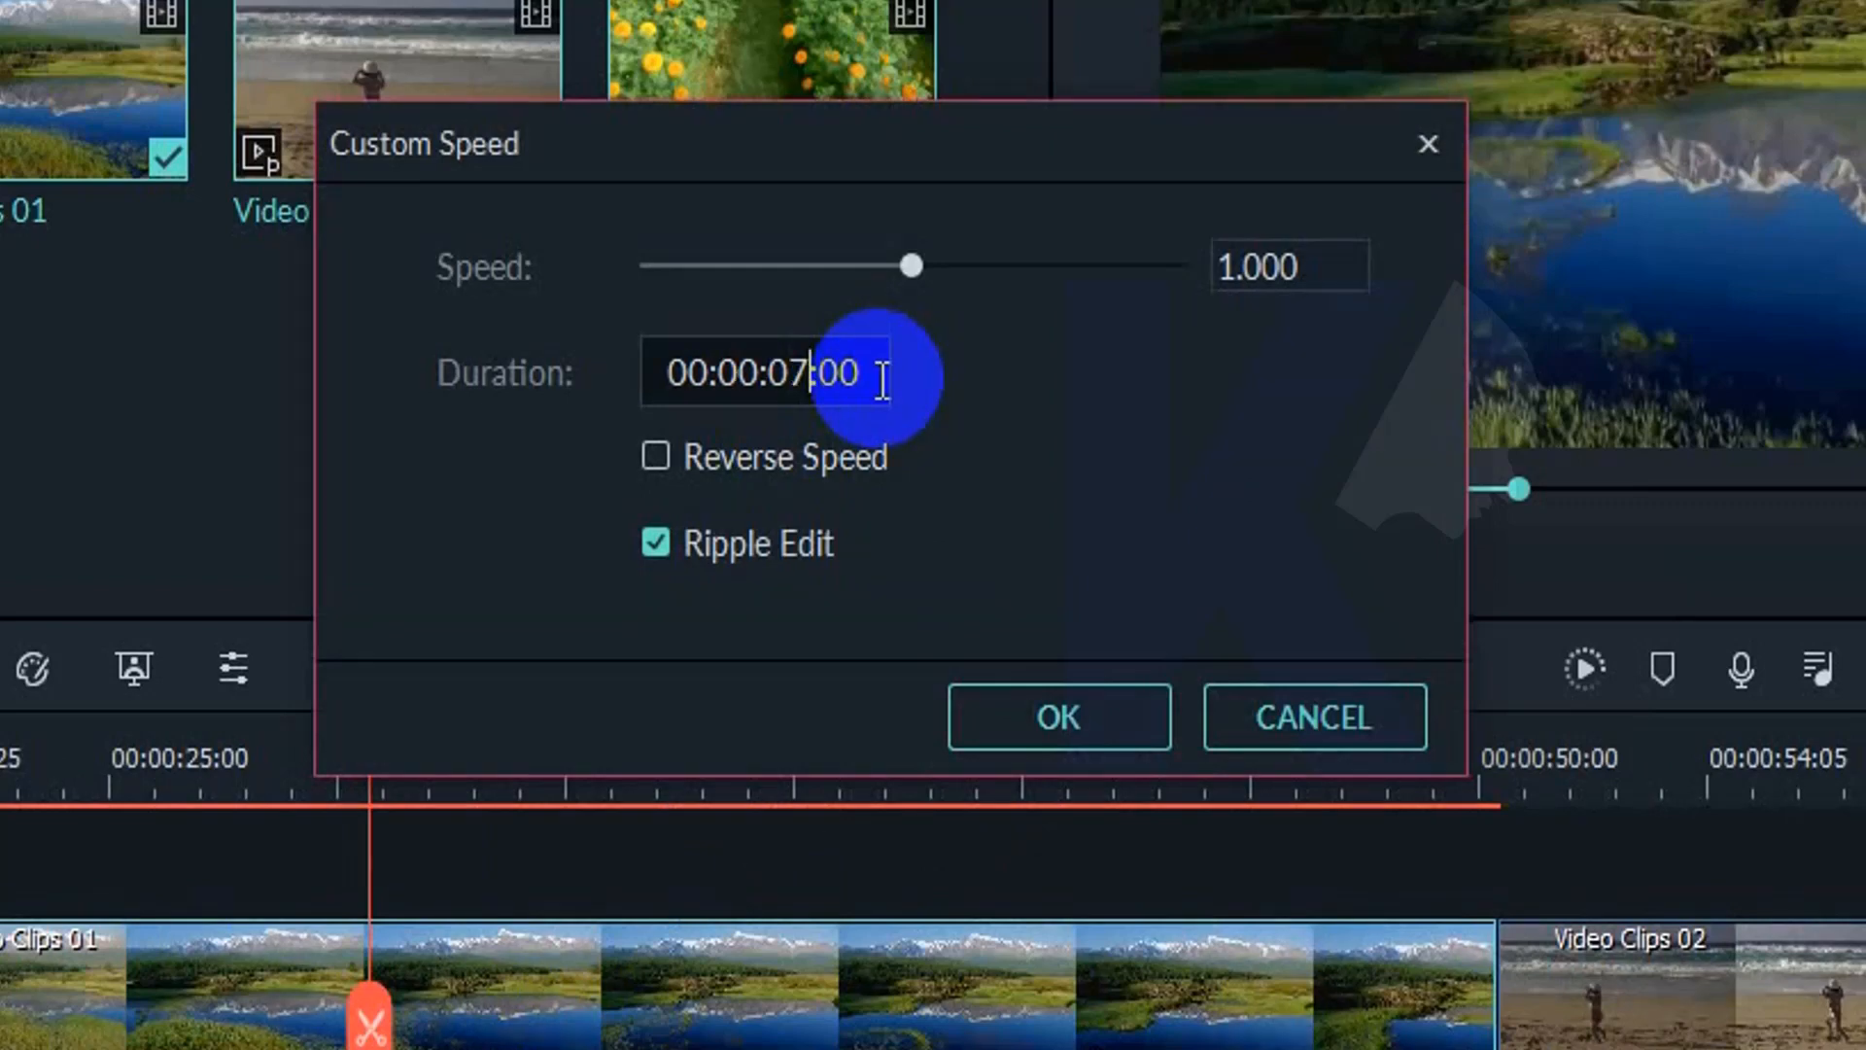
pyautogui.press('Return')
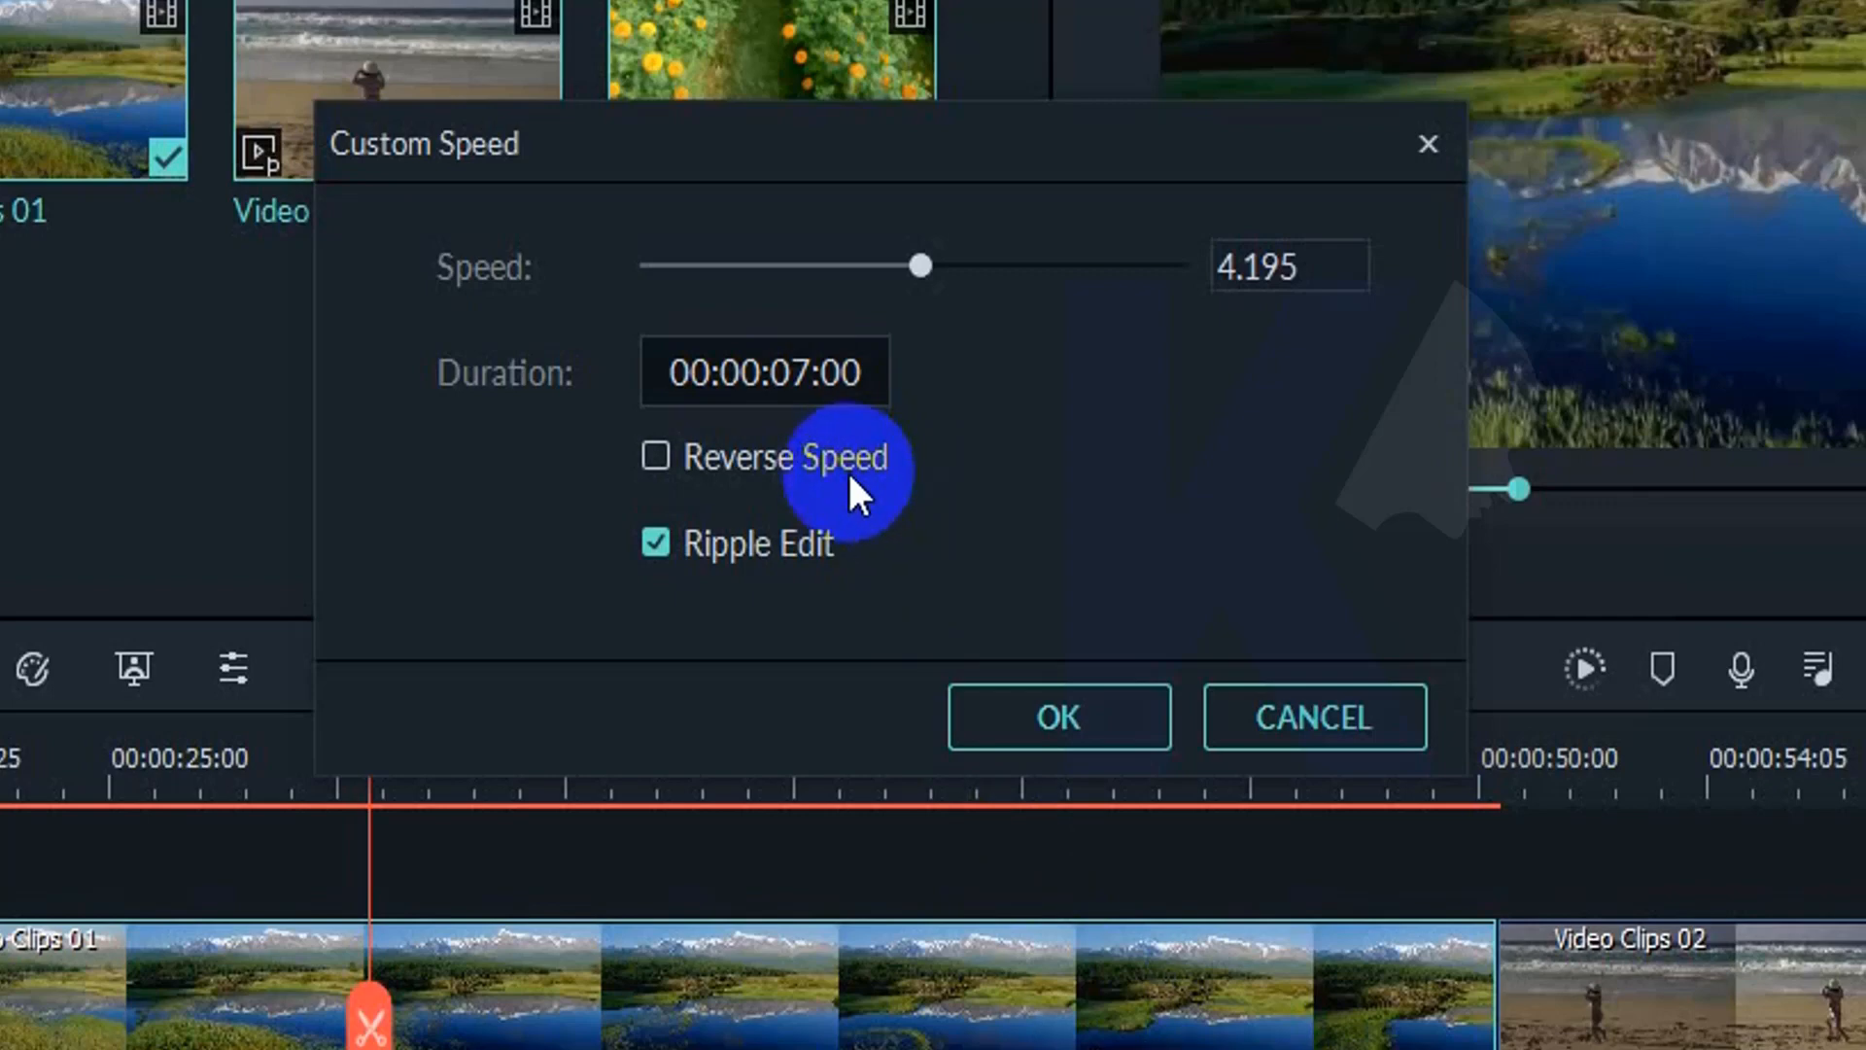
pyautogui.click(656, 455)
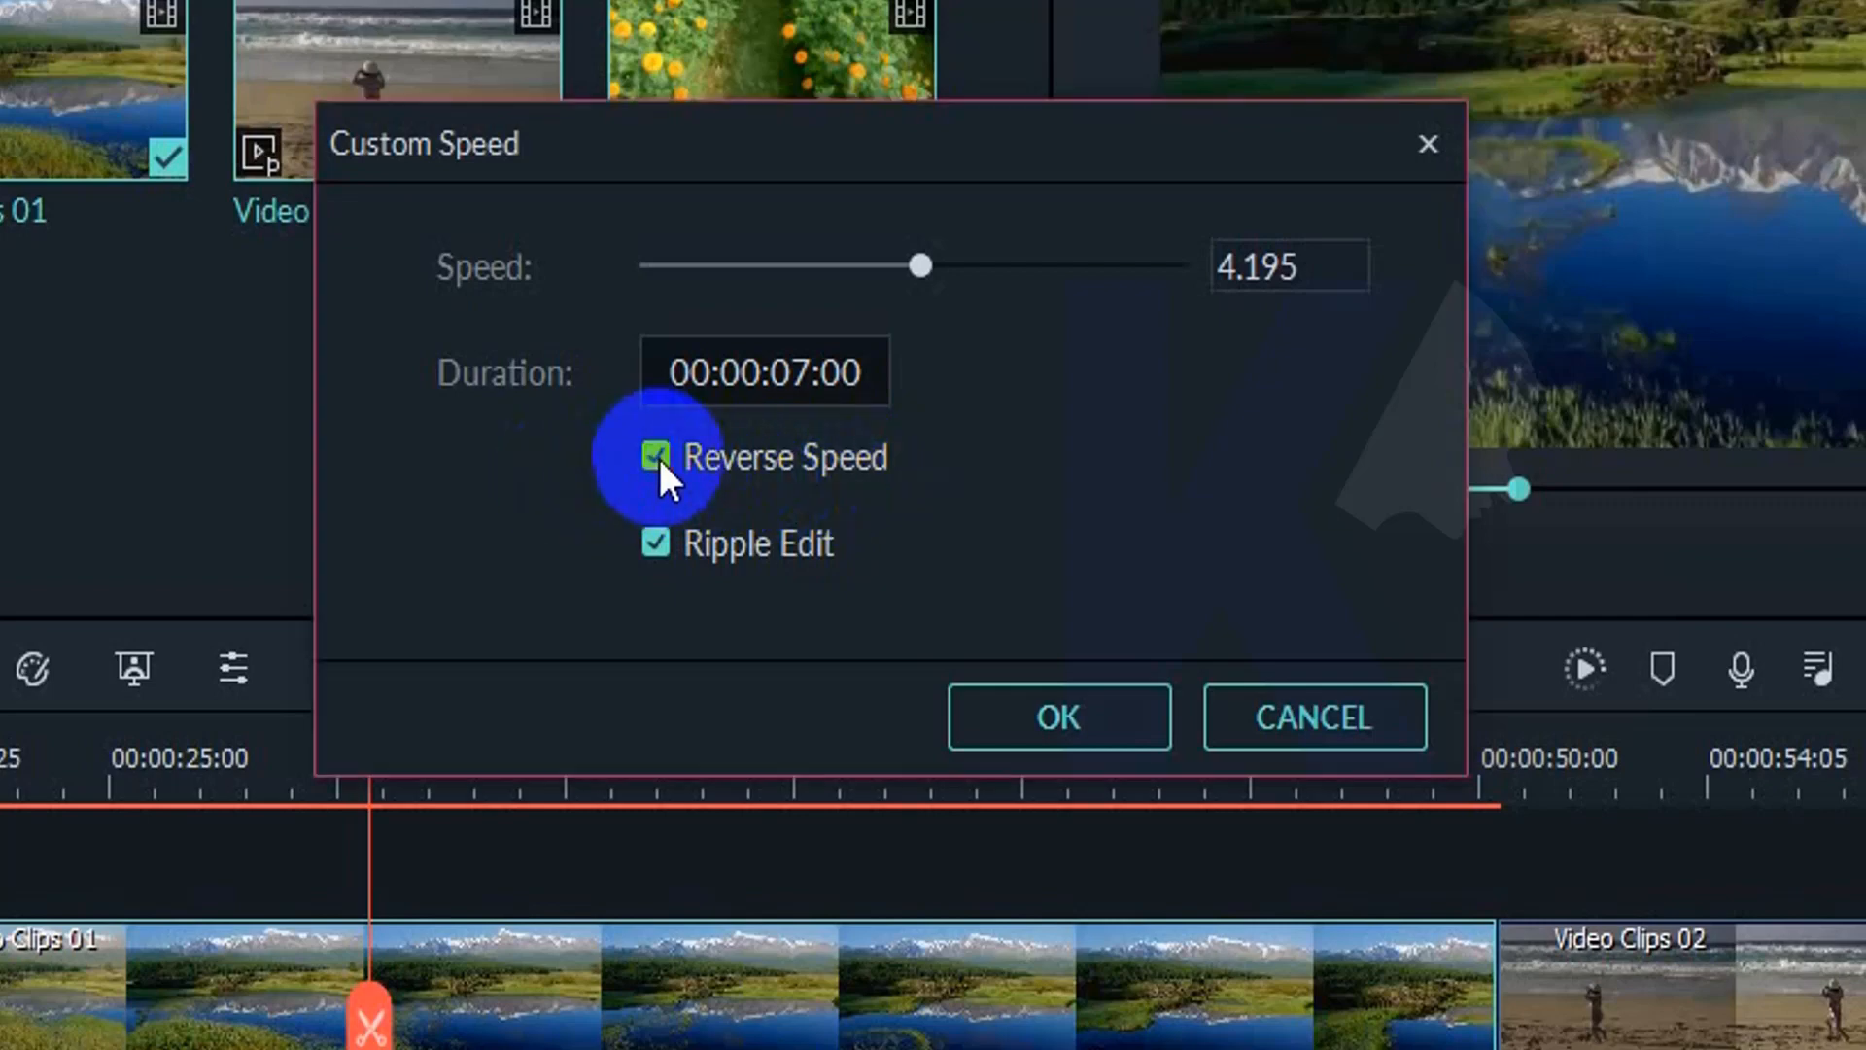
pyautogui.click(1089, 719)
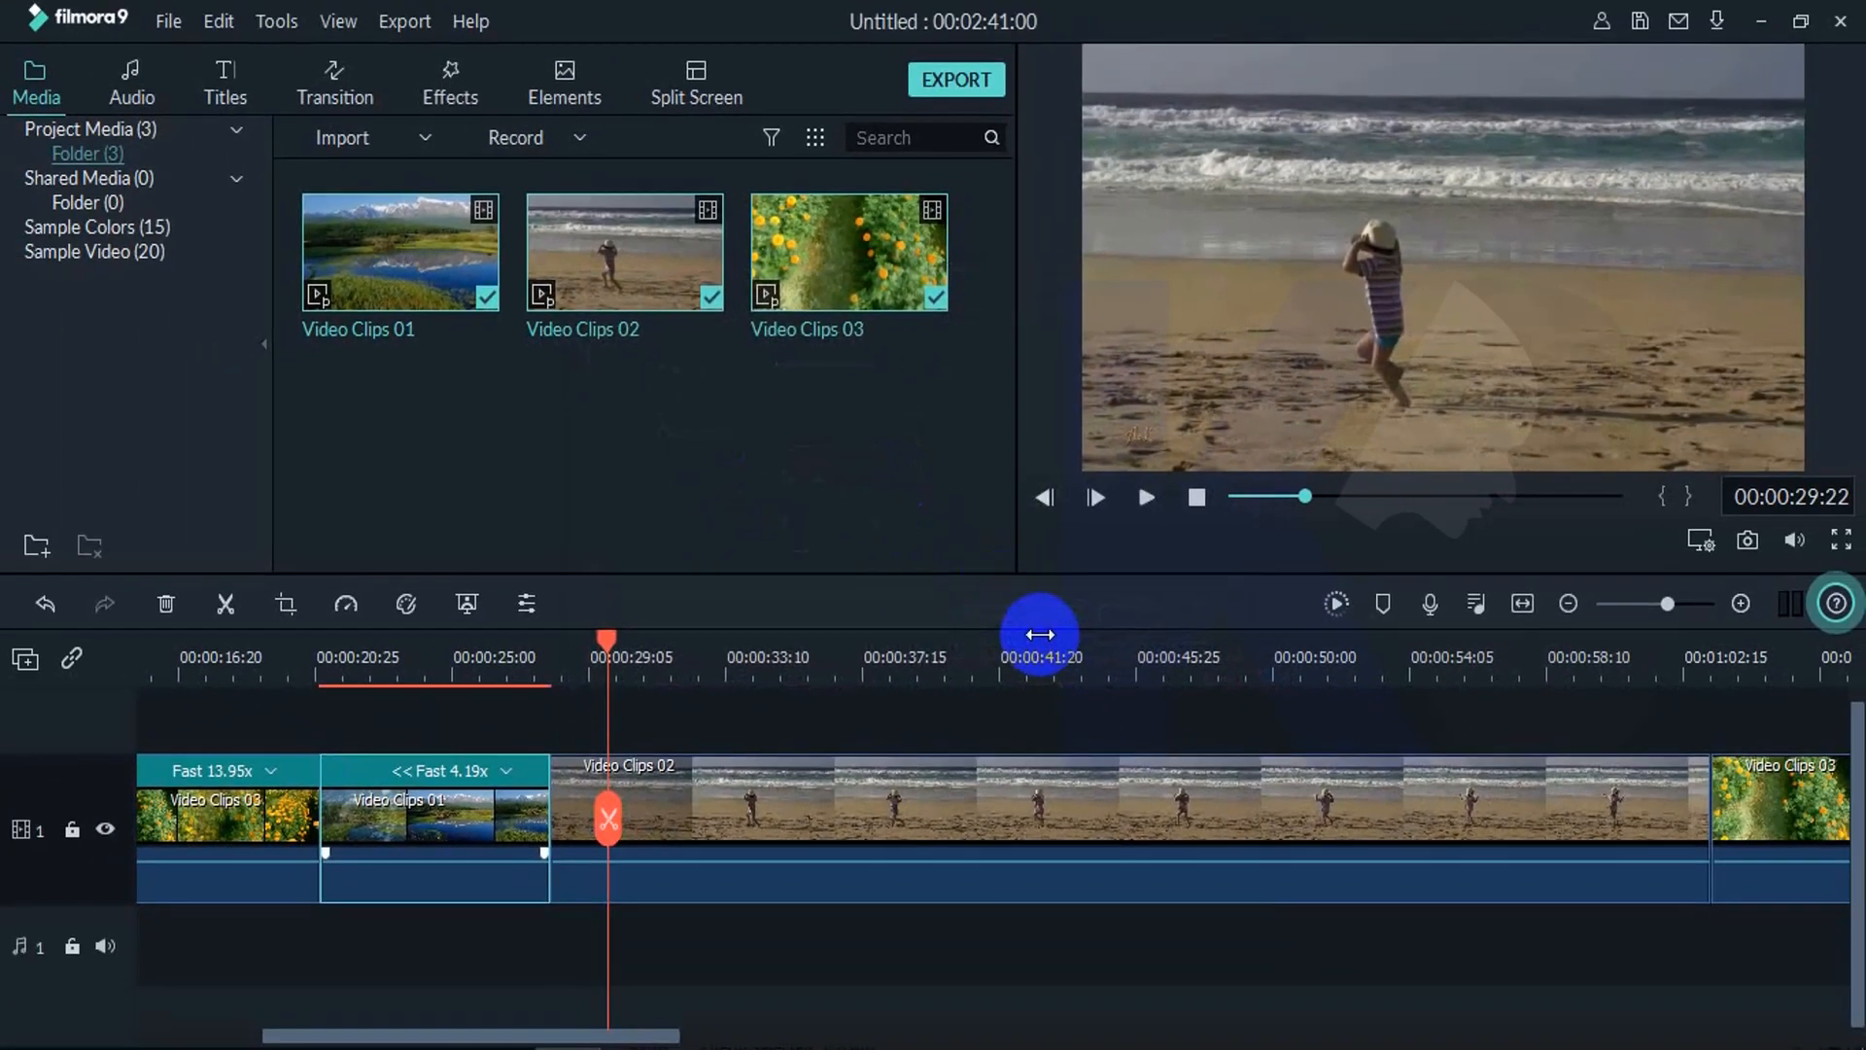
# Step: Play back the reversed copy of Video Clips 01 on the timeline
pyautogui.click(353, 658)
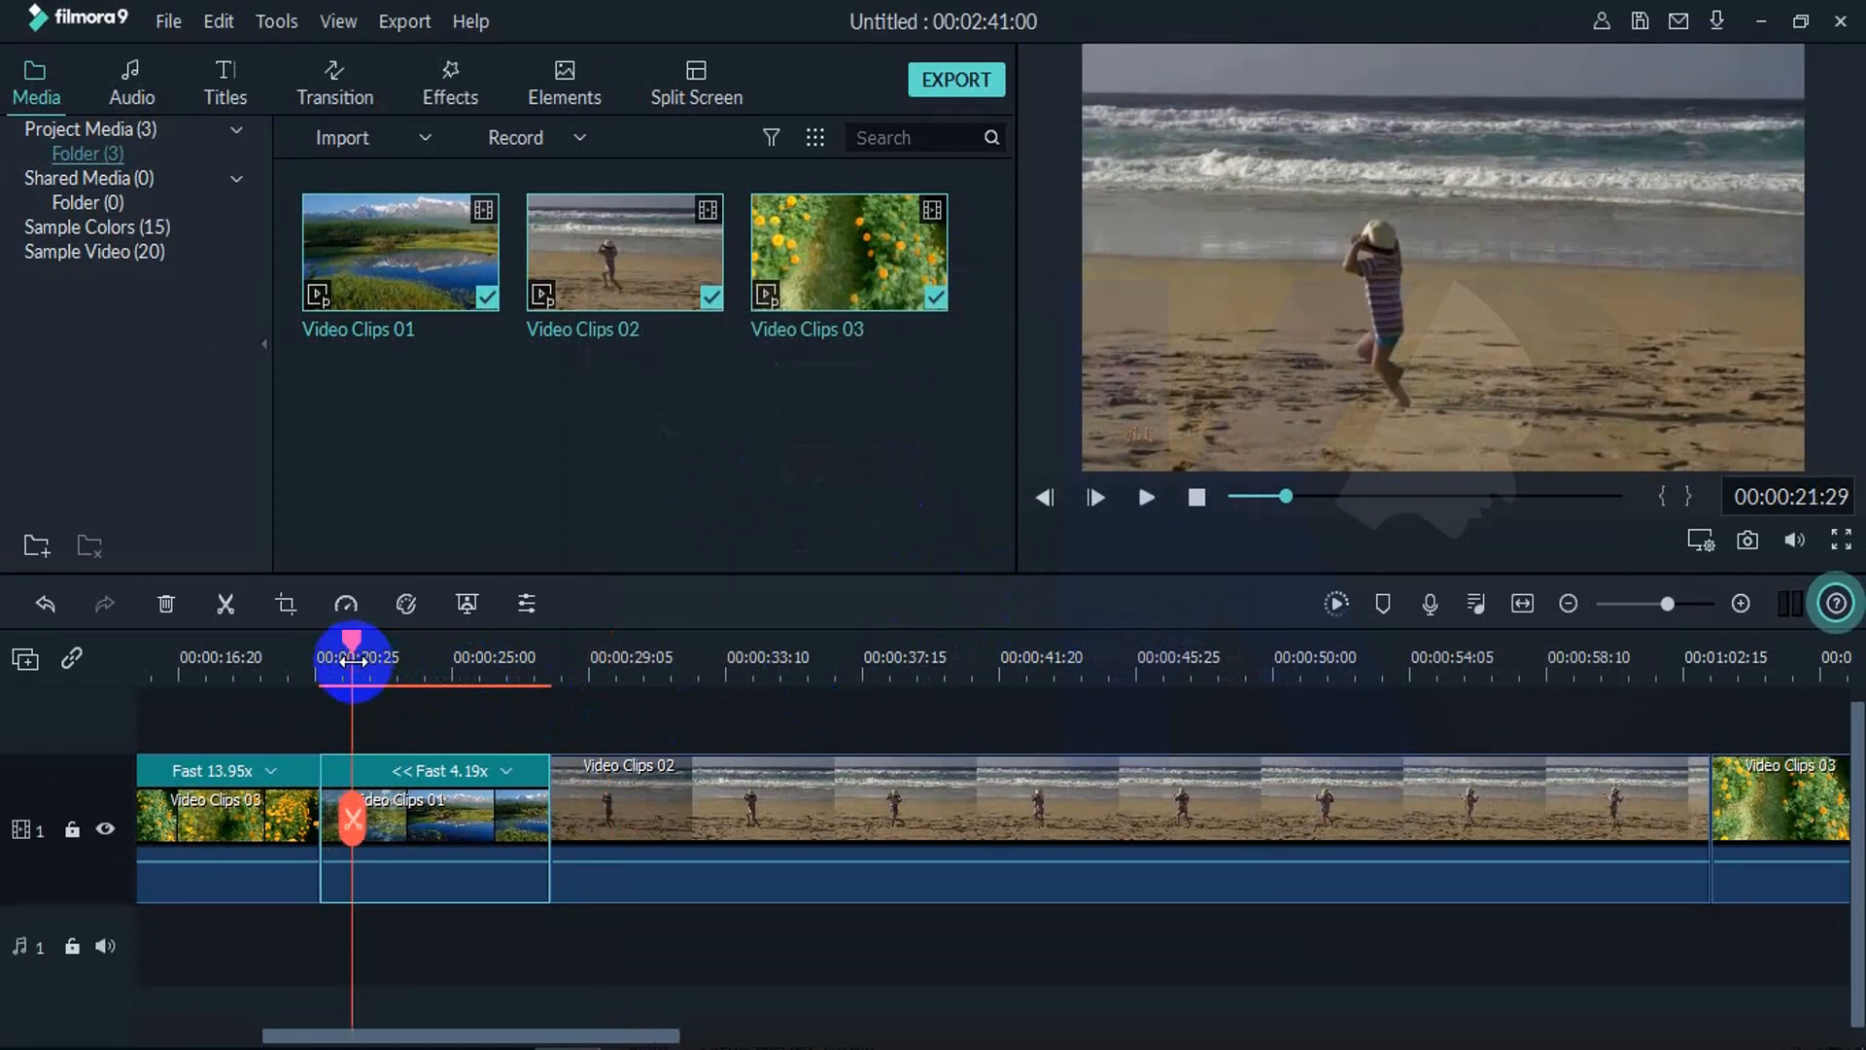
pyautogui.press('space')
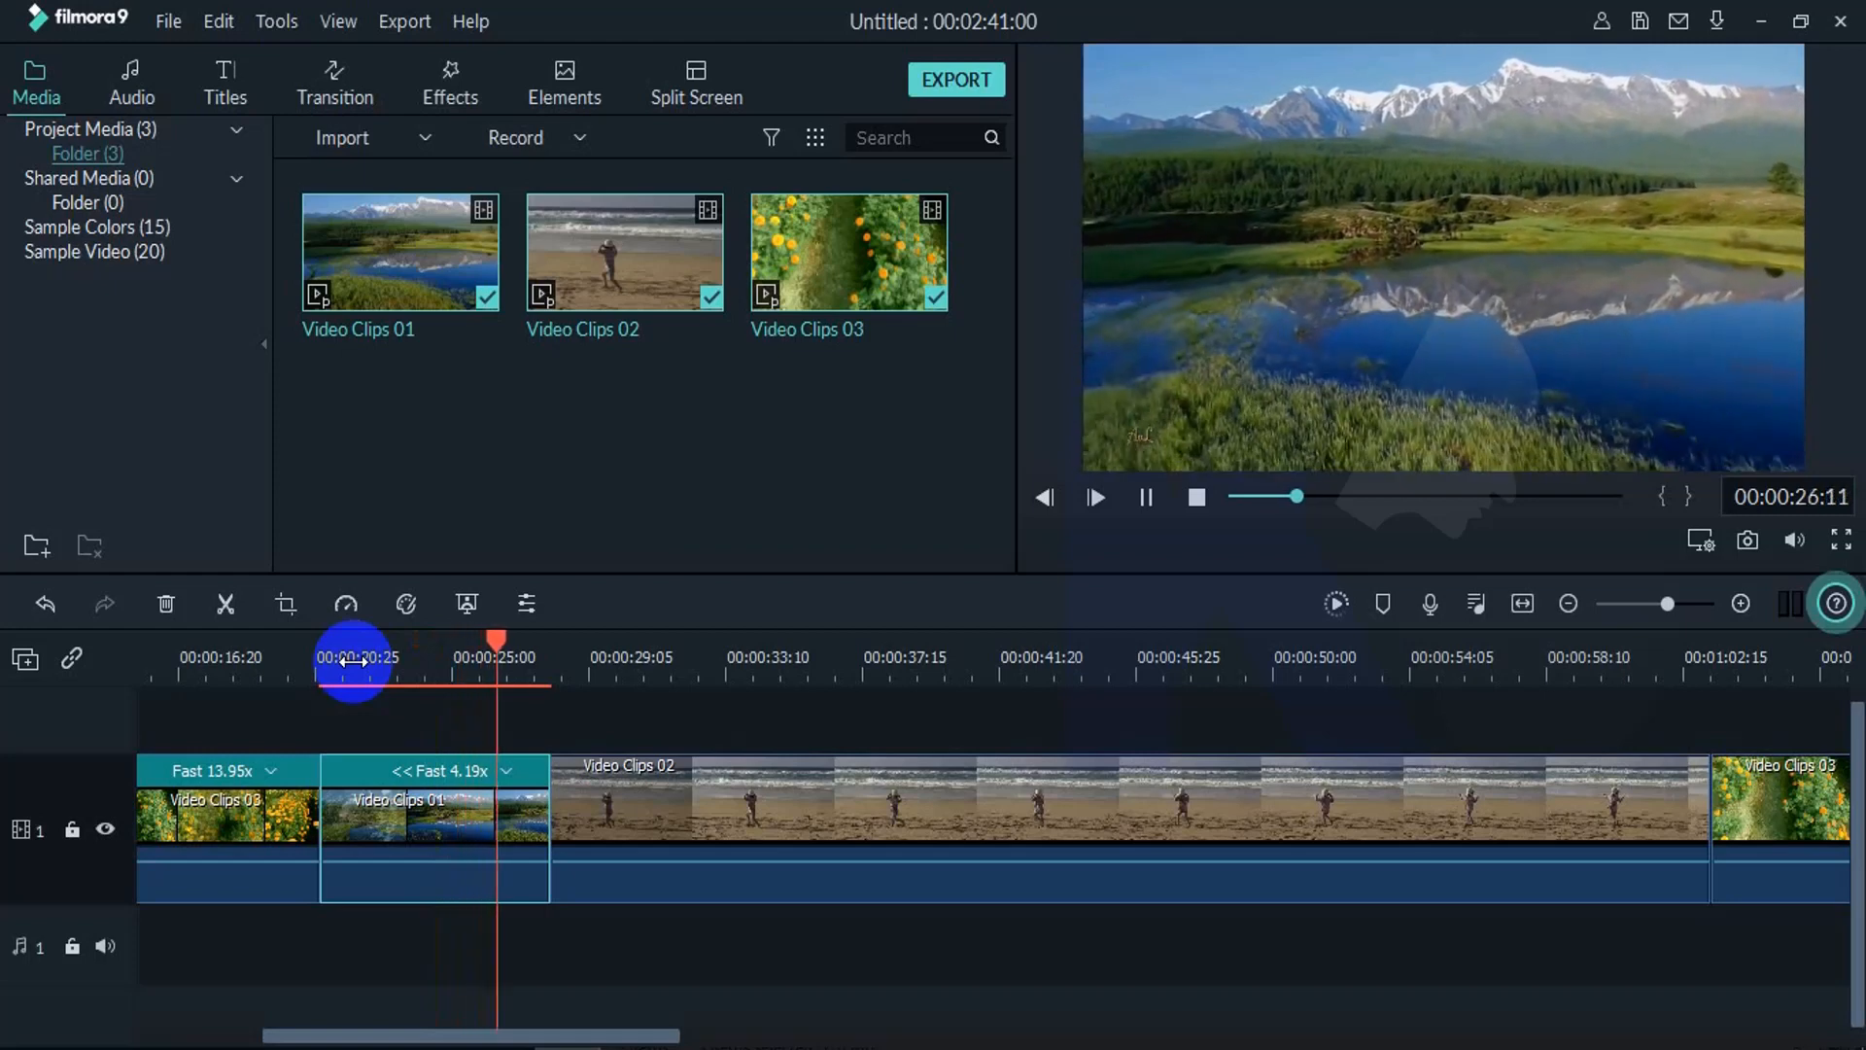
pyautogui.press('space')
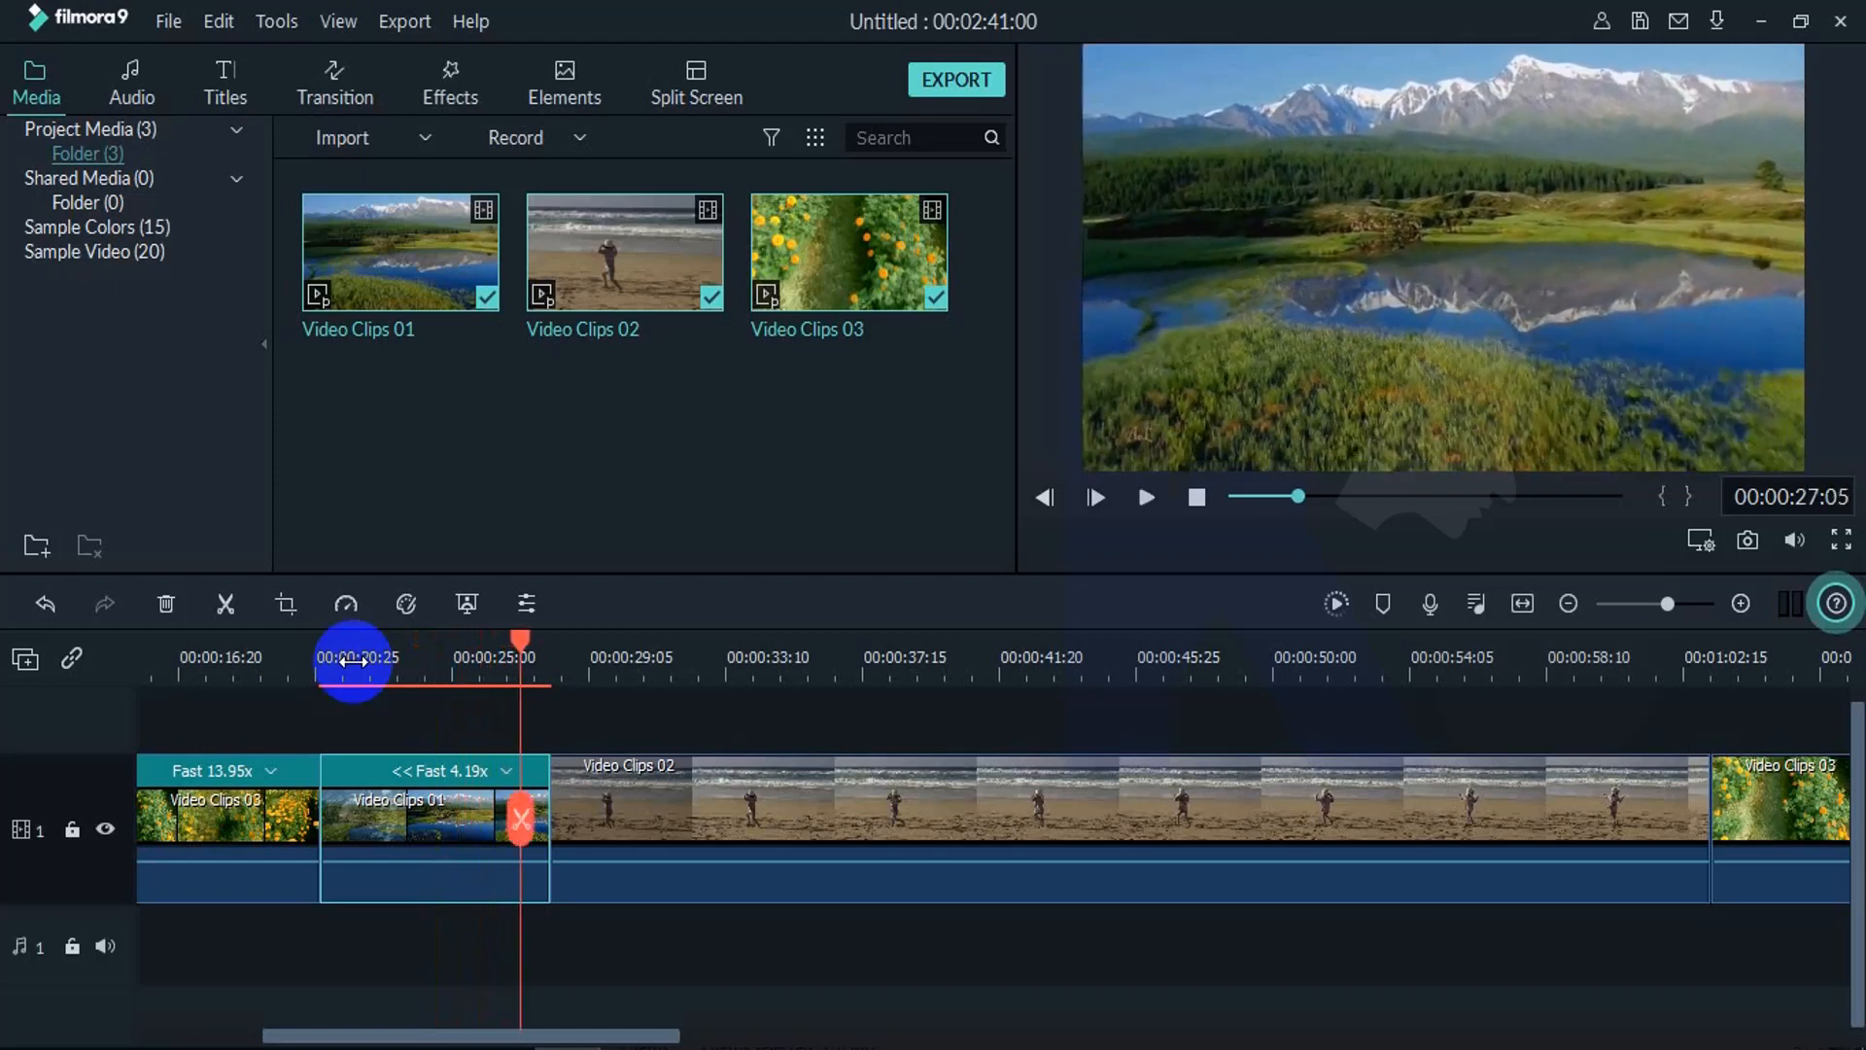
# Step: Set the second copy of Video Clips 02 to a duration of 00:00:07:00 with Reverse Speed and Ripple Edit on
pyautogui.click(783, 653)
pyautogui.click(877, 799)
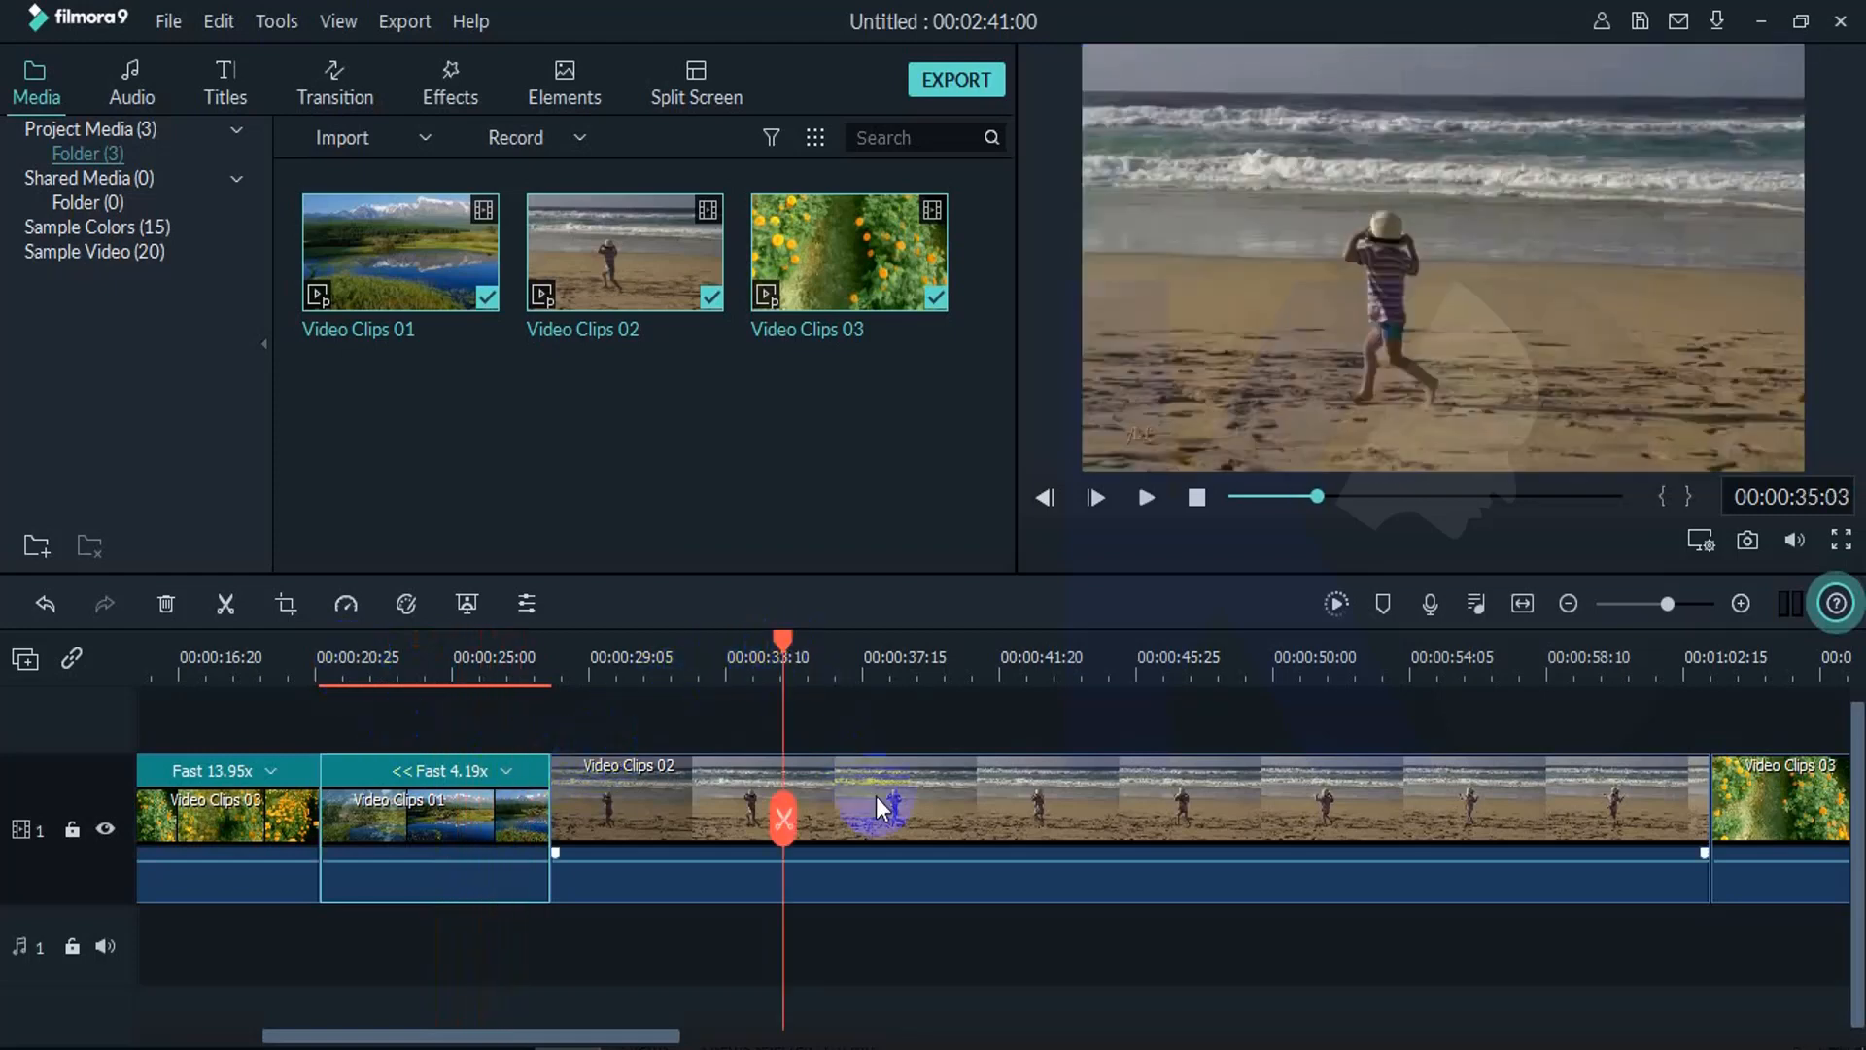
pyautogui.rightClick(877, 796)
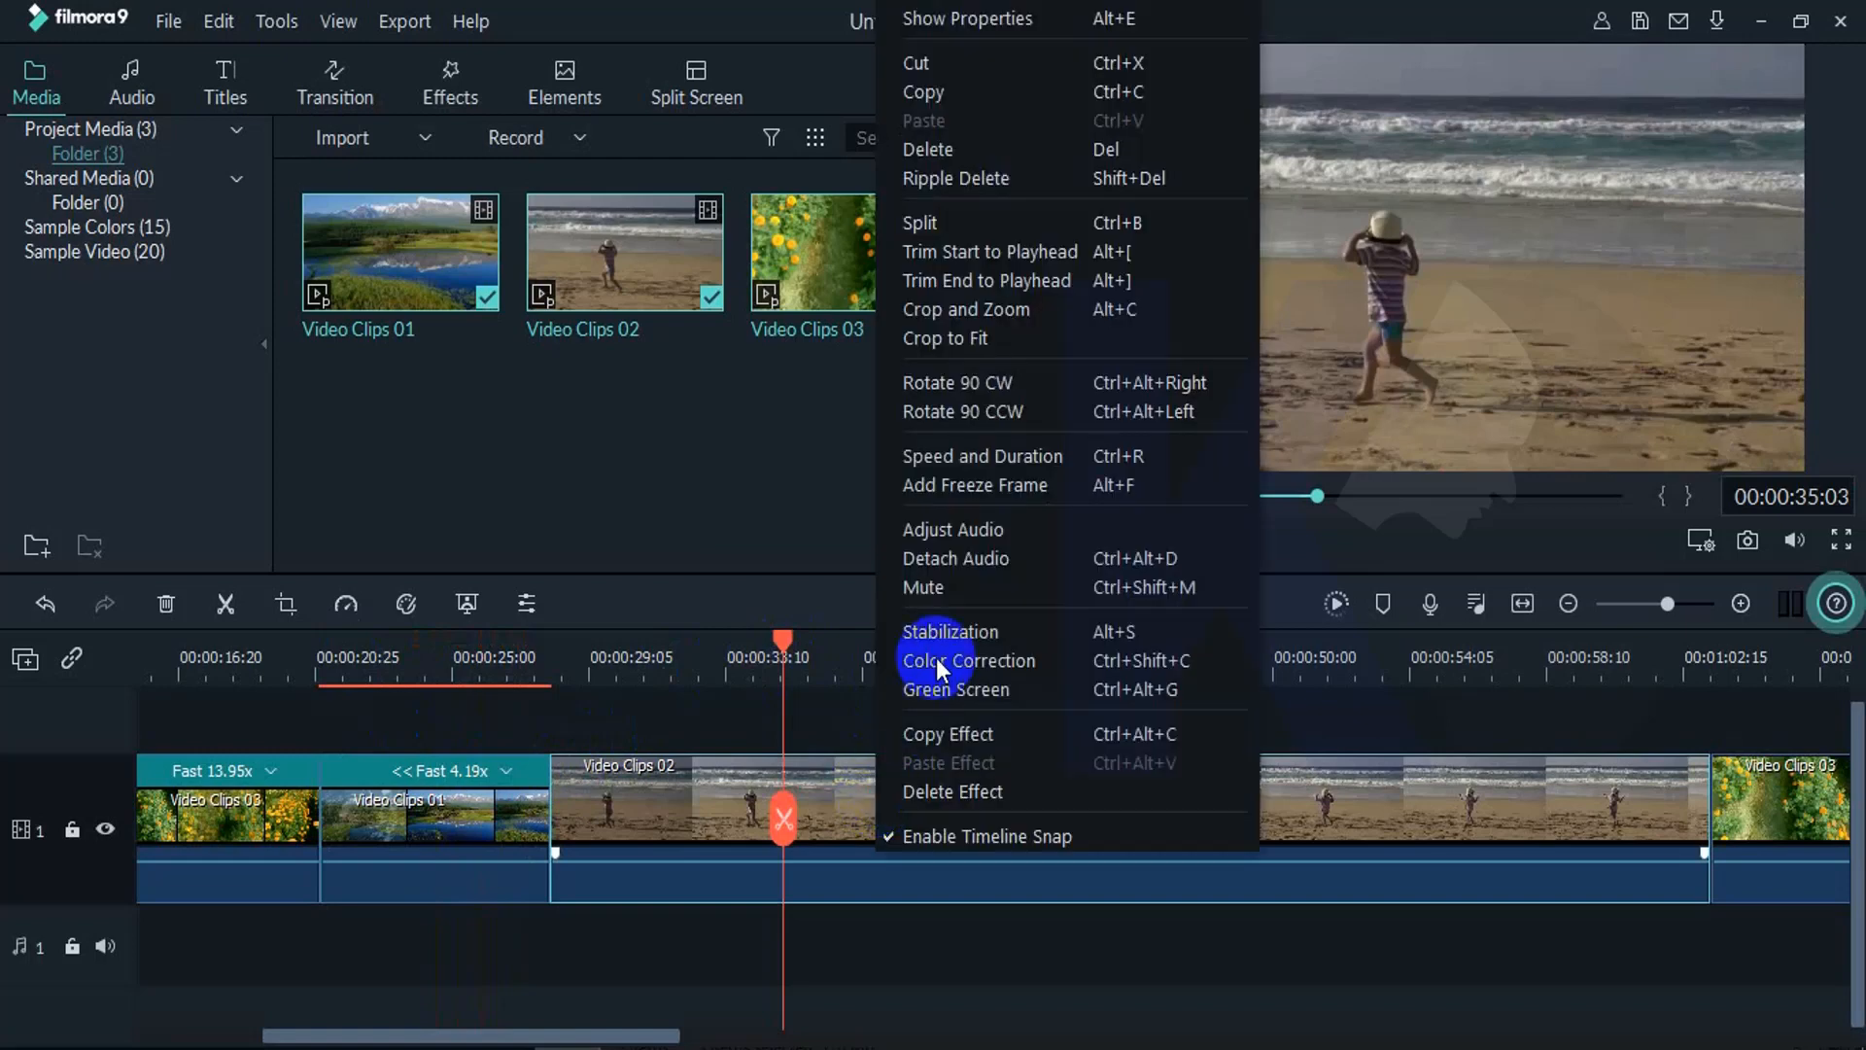
pyautogui.click(958, 465)
pyautogui.doubleClick(909, 427)
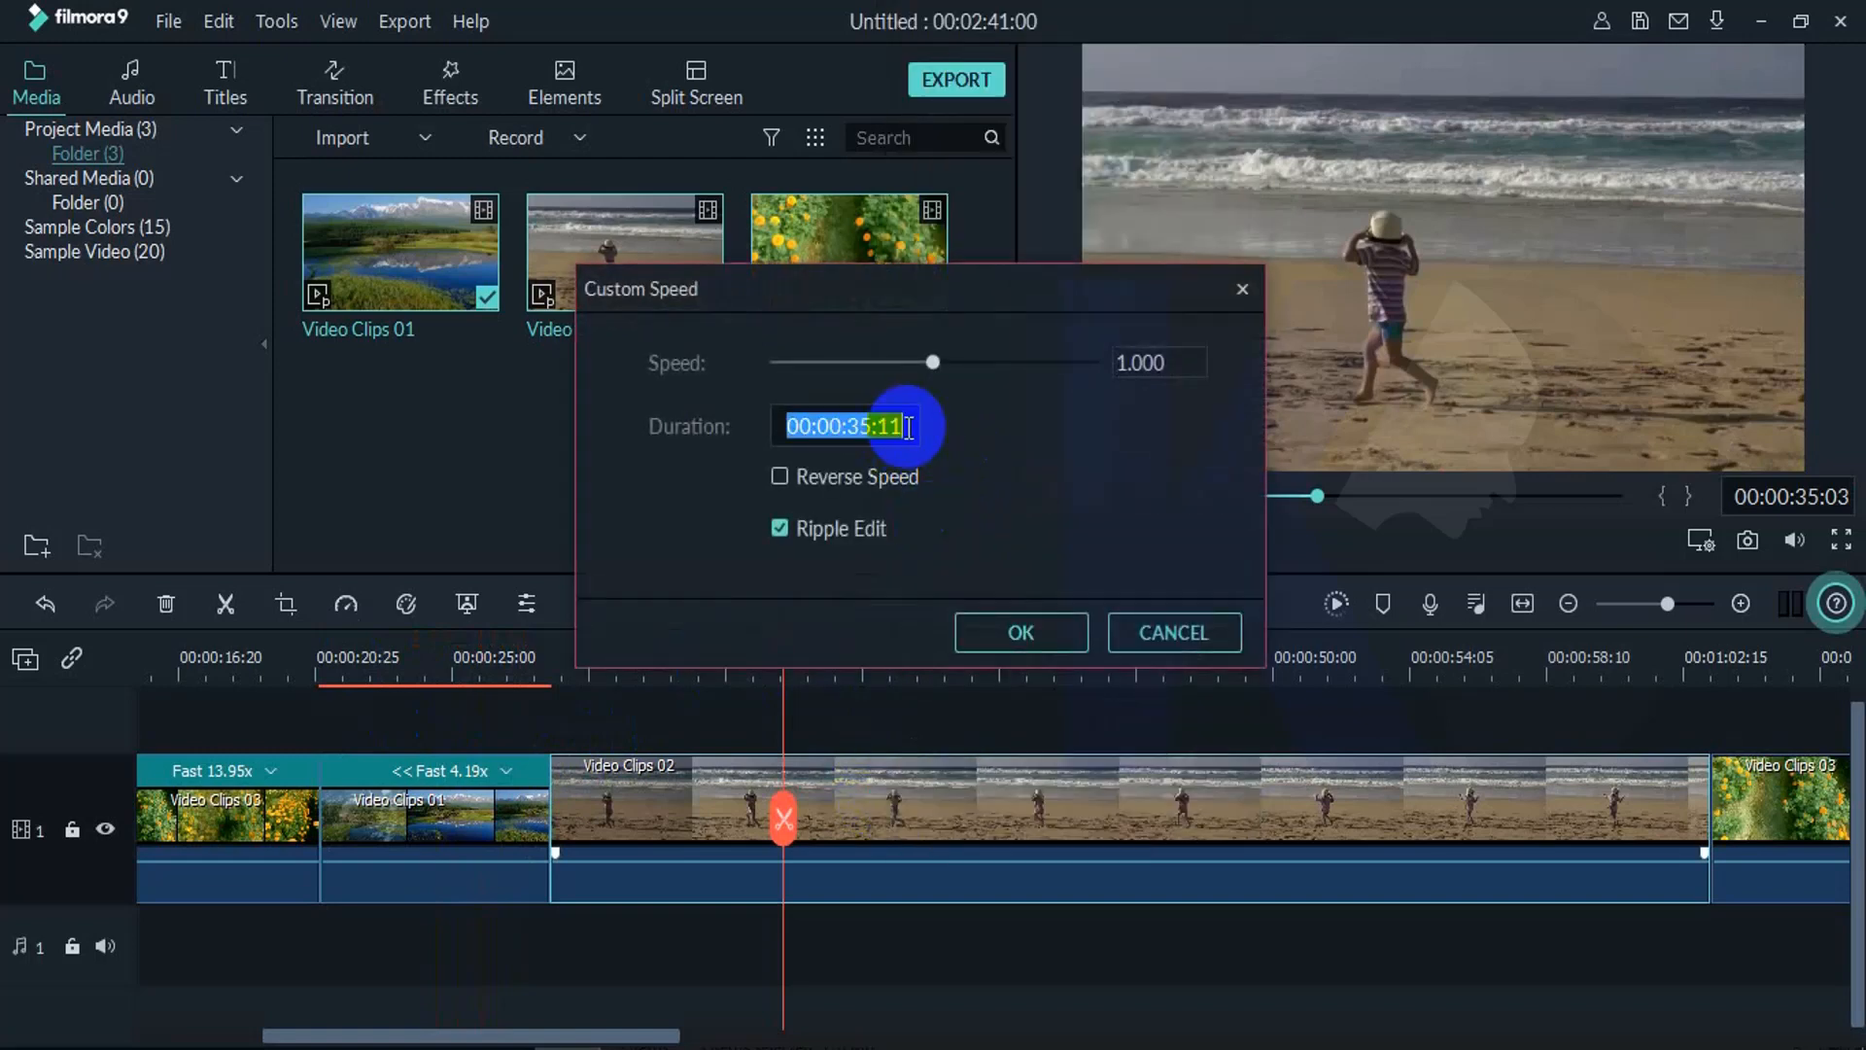
pyautogui.click(909, 428)
pyautogui.write('00')
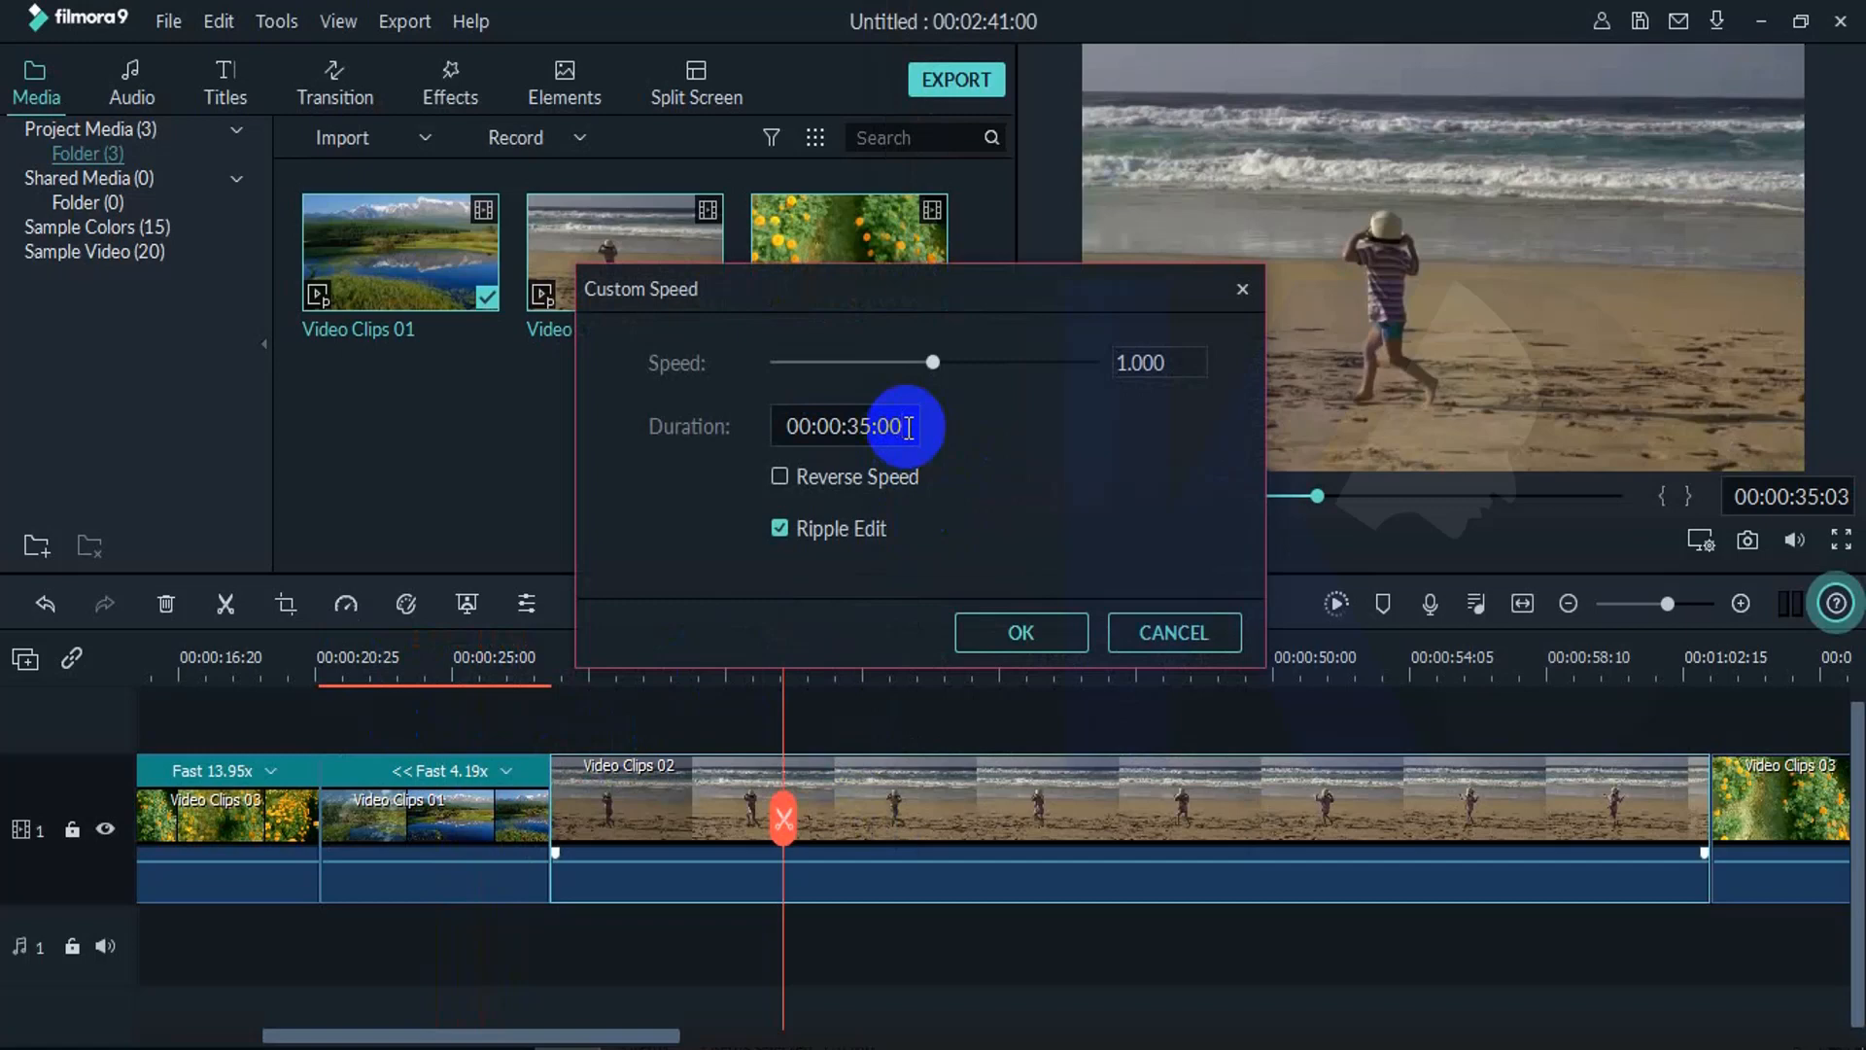
pyautogui.click(909, 428)
pyautogui.write('07')
pyautogui.click(834, 476)
pyautogui.click(1015, 630)
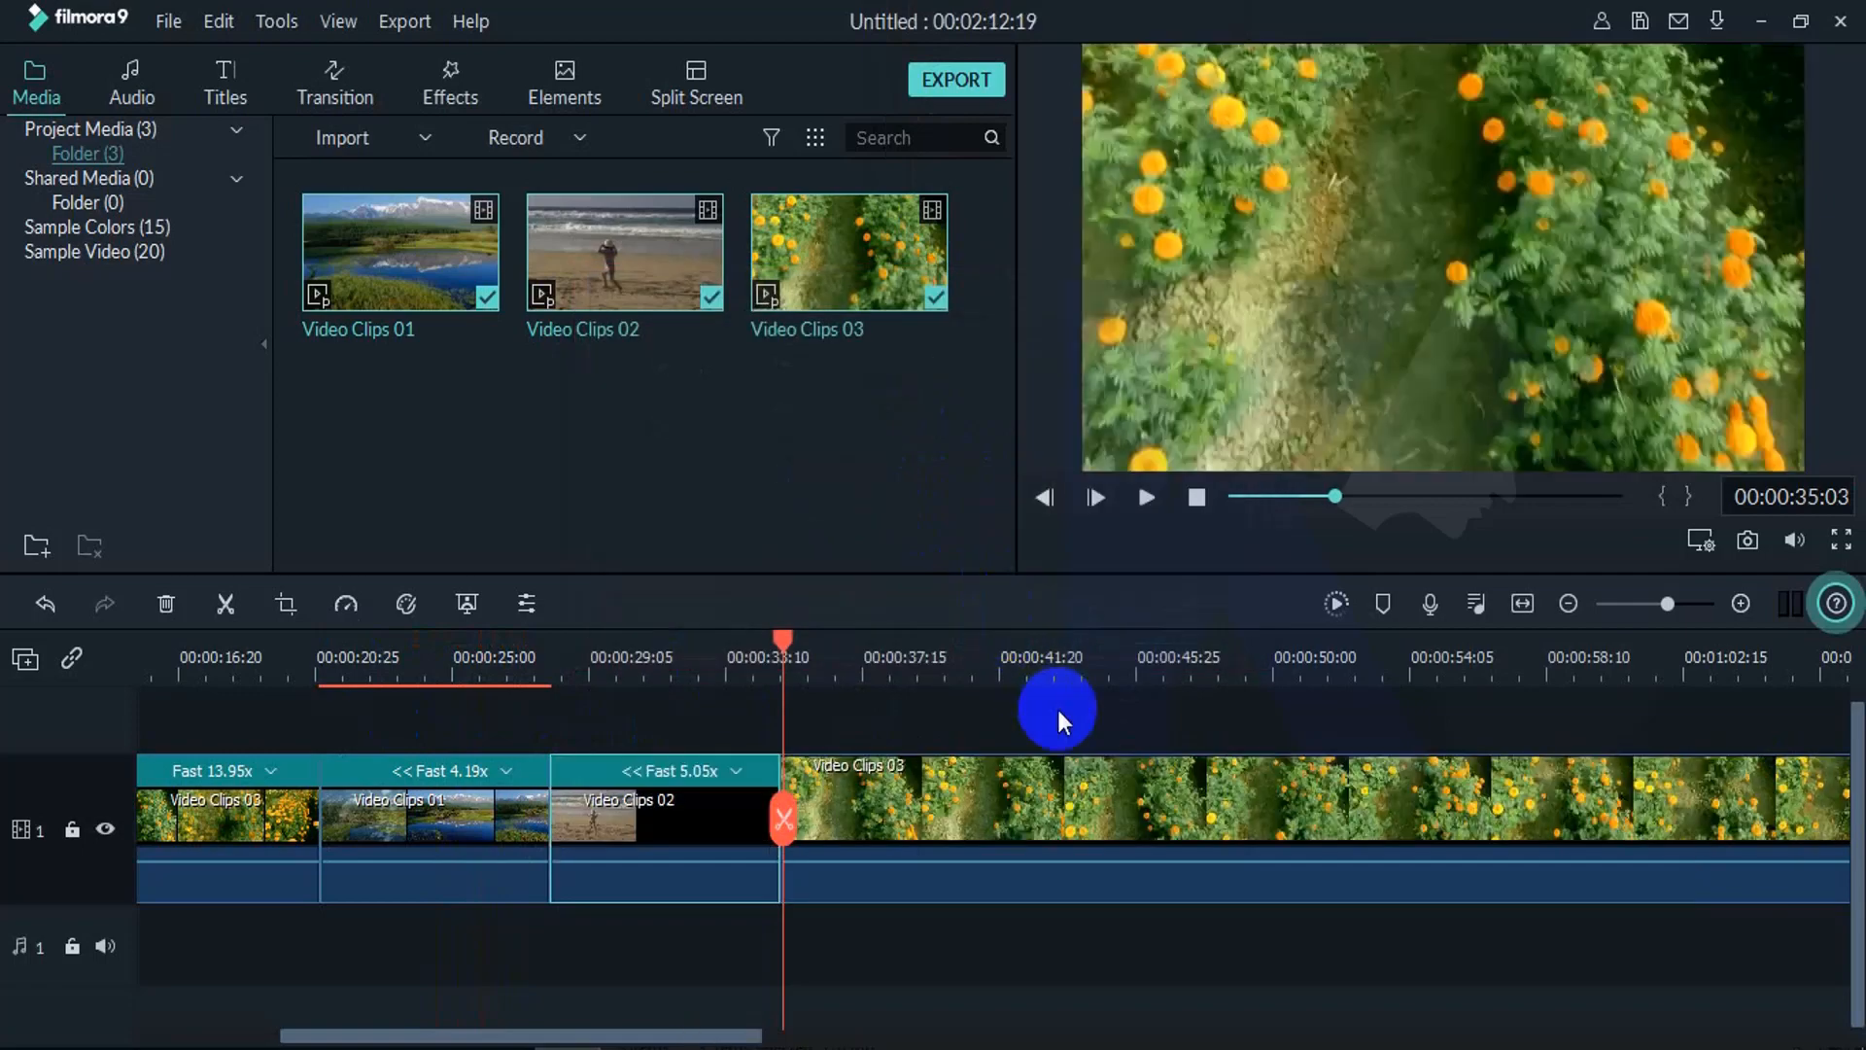
# Step: Set the second copy of Video Clips 03 to a duration of 00:00:07:00 with Reverse Speed and Ripple Edit on
pyautogui.click(1068, 658)
pyautogui.rightClick(1138, 799)
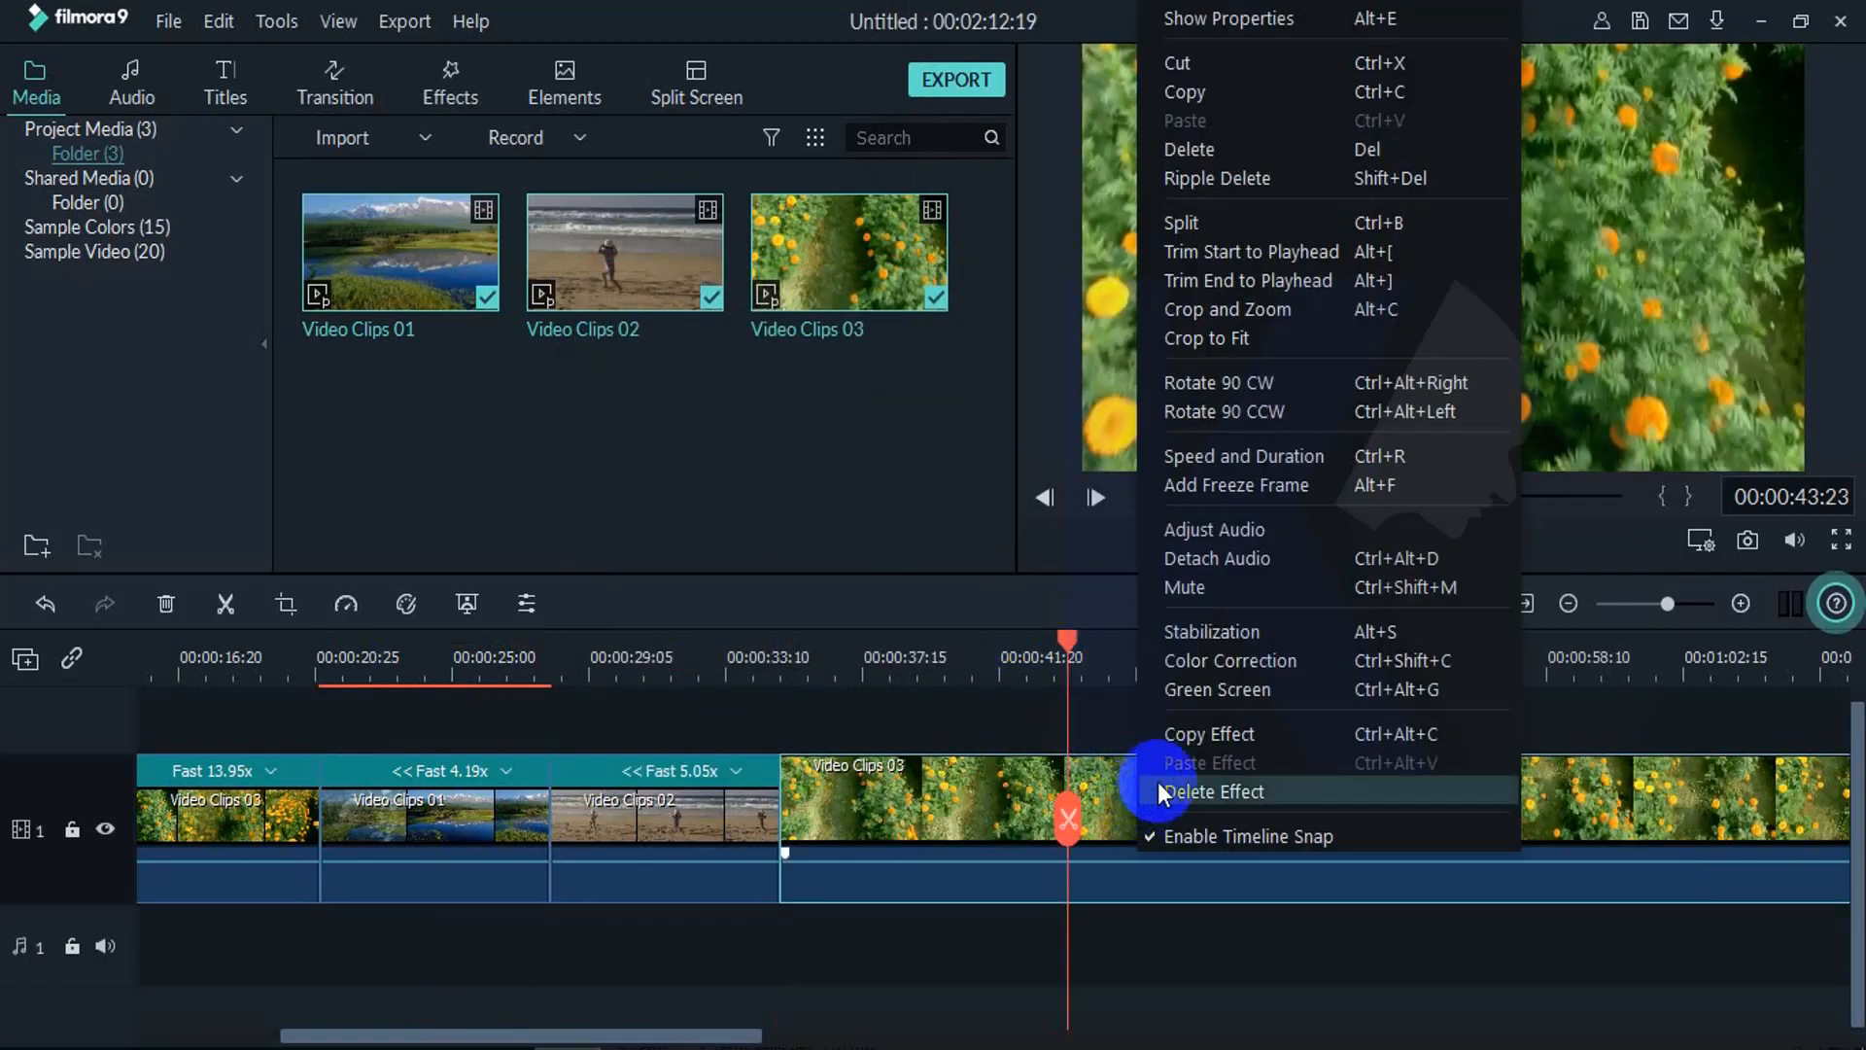
pyautogui.click(1215, 456)
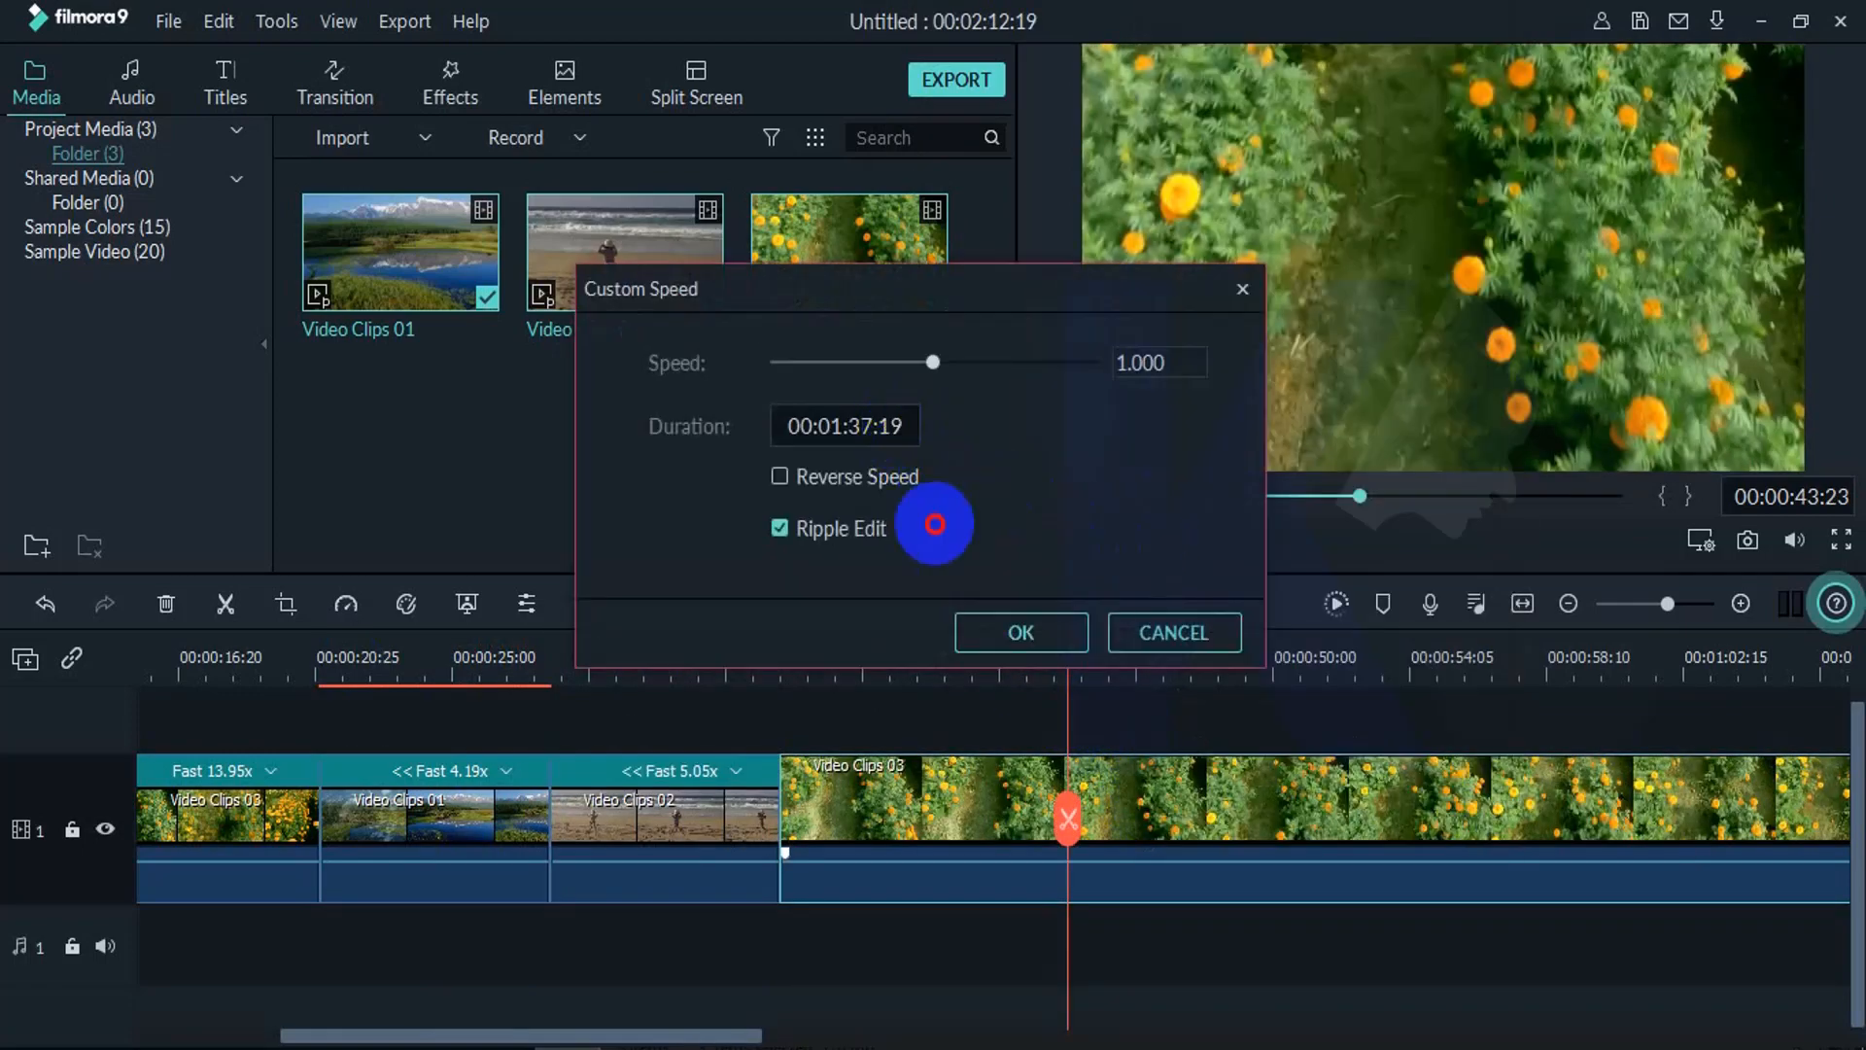
pyautogui.click(899, 422)
pyautogui.click(906, 425)
pyautogui.write('00')
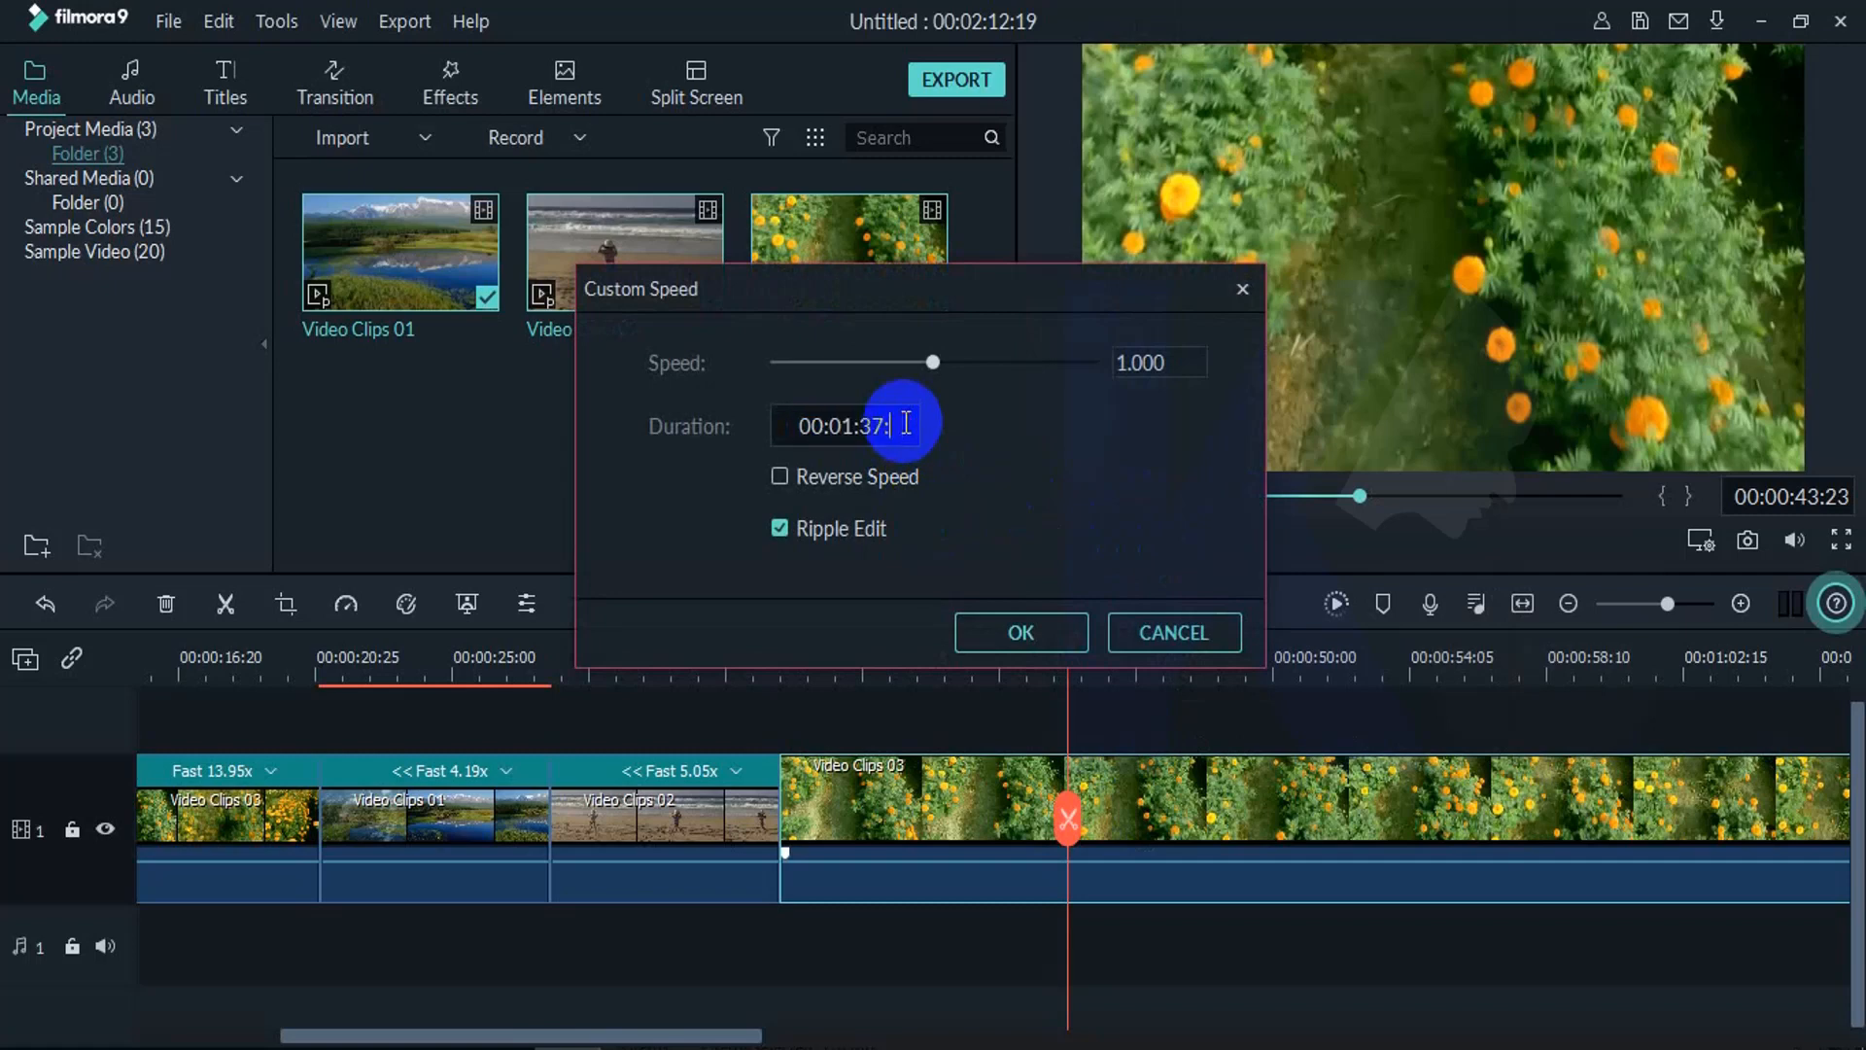
pyautogui.press('Left')
pyautogui.press('Left')
pyautogui.press('BackSpace')
pyautogui.write('0')
pyautogui.press('BackSpace')
pyautogui.write('0')
pyautogui.click(834, 483)
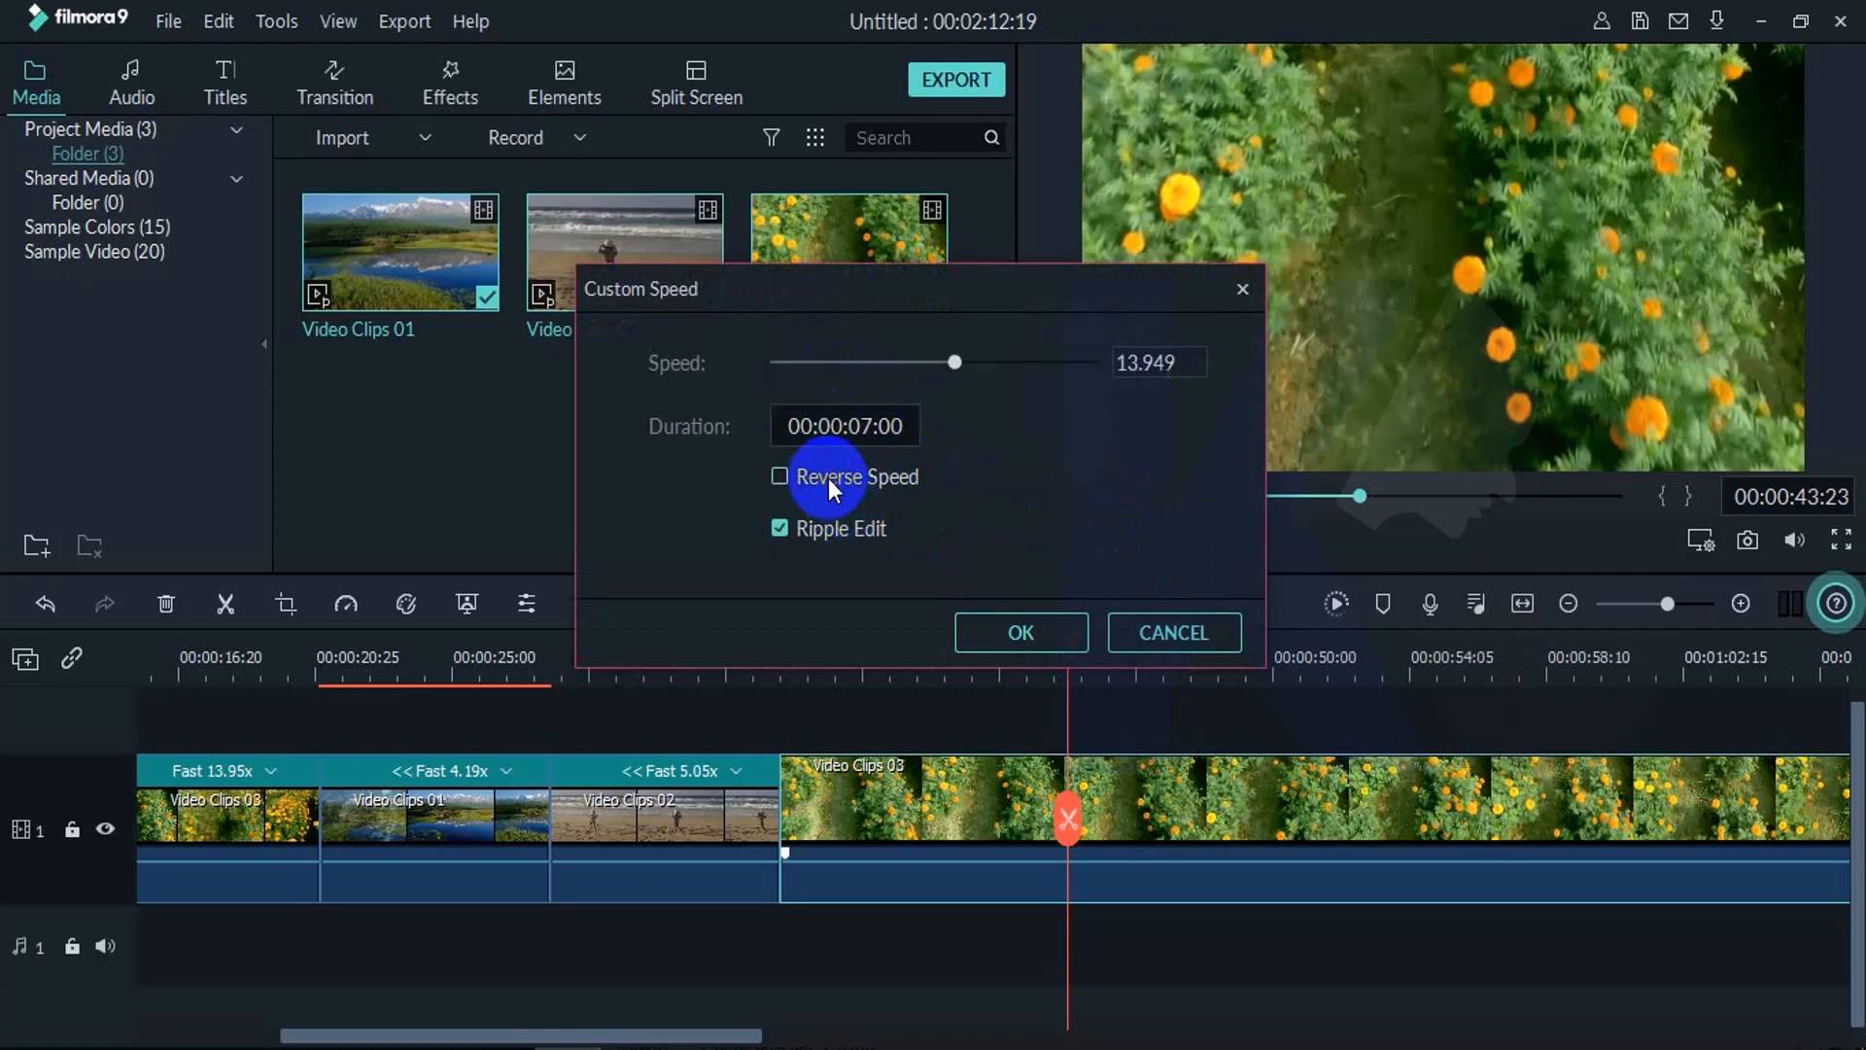
pyautogui.click(1019, 631)
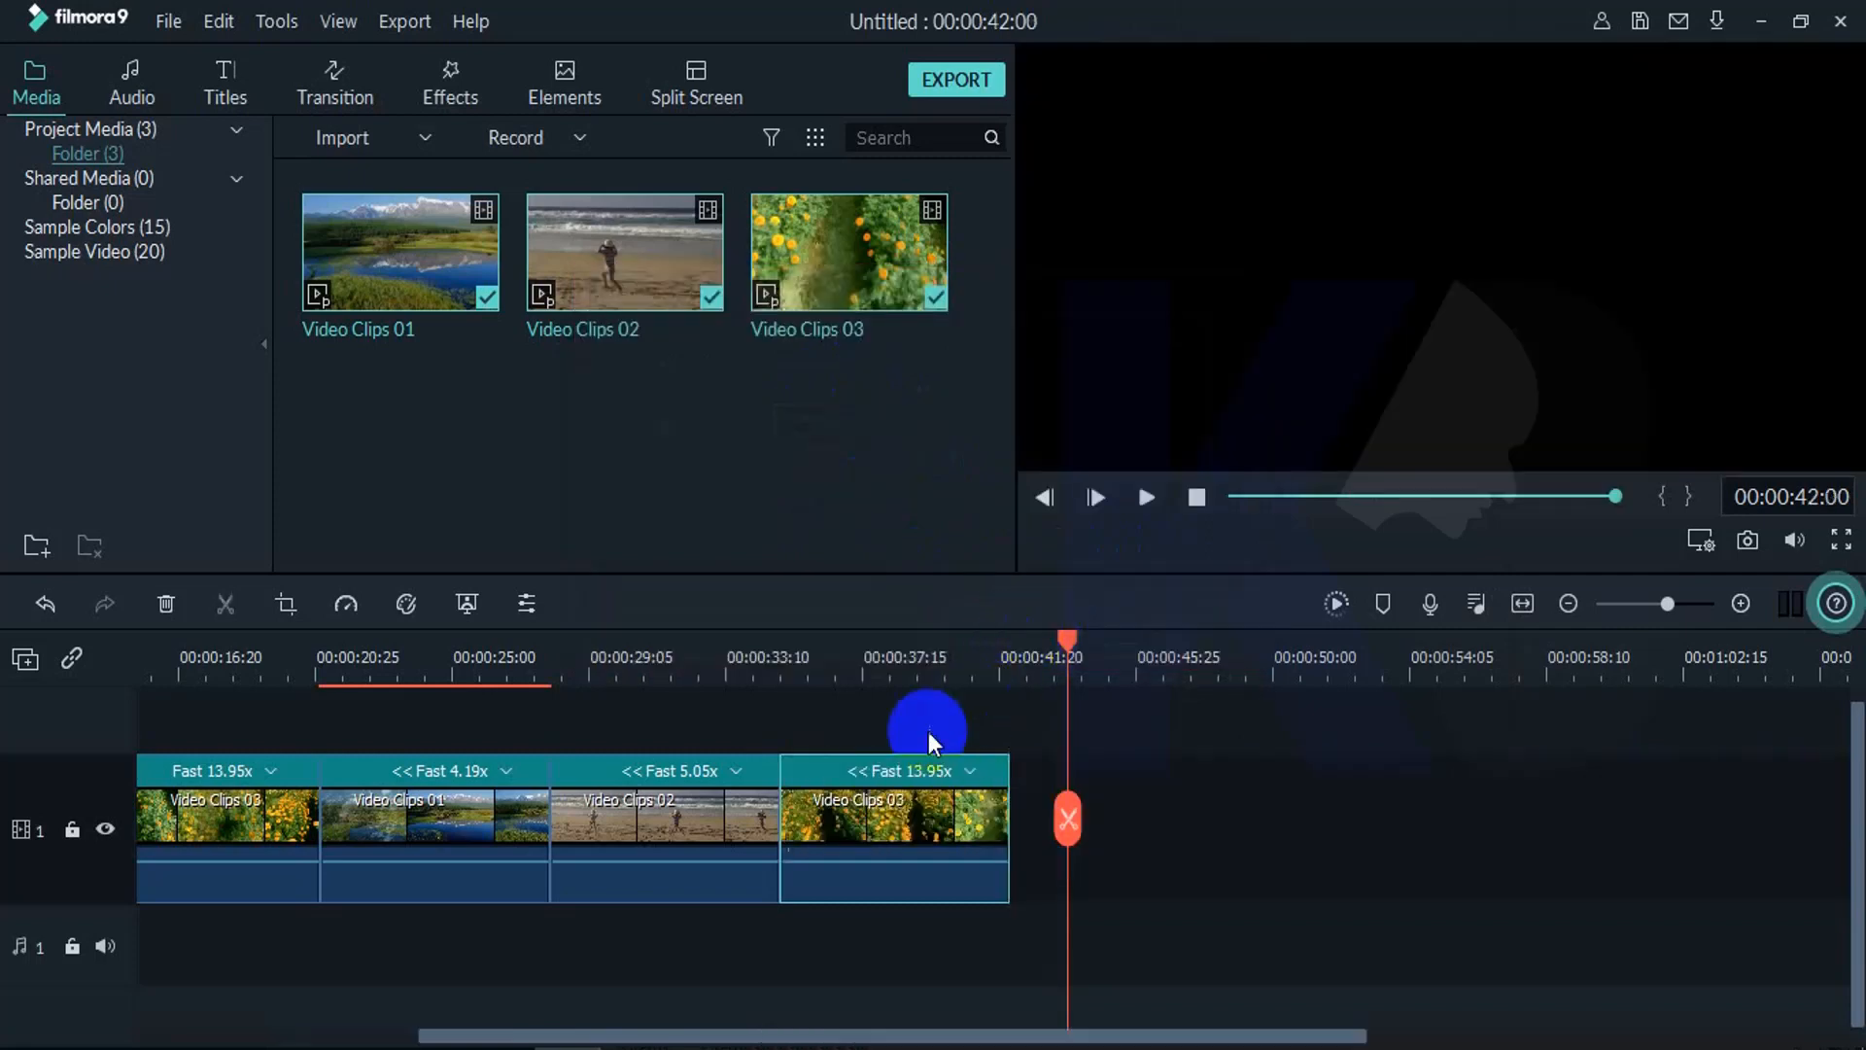
# Step: Place the playhead near the end of the first Video Clips 01 and search the transition library for "warp"
pyautogui.click(586, 665)
pyautogui.click(406, 669)
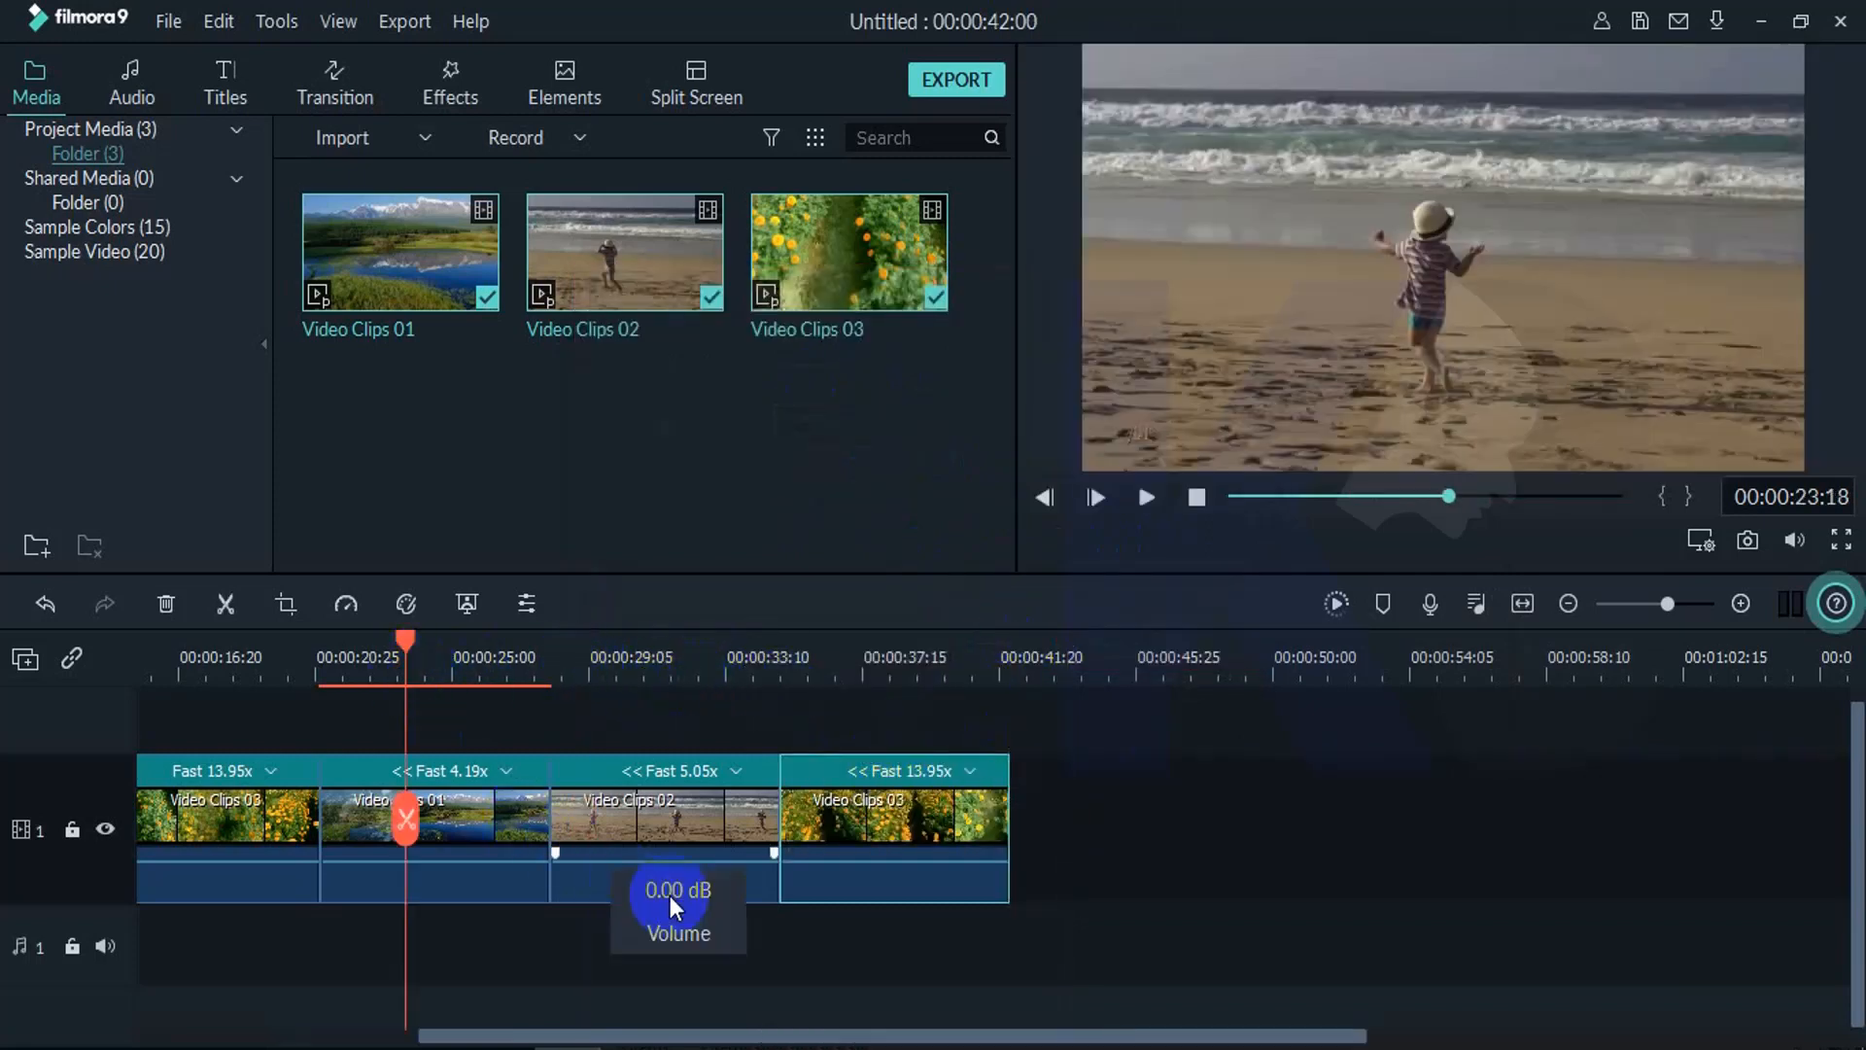
pyautogui.moveTo(901, 1038); pyautogui.dragTo(534, 1021)
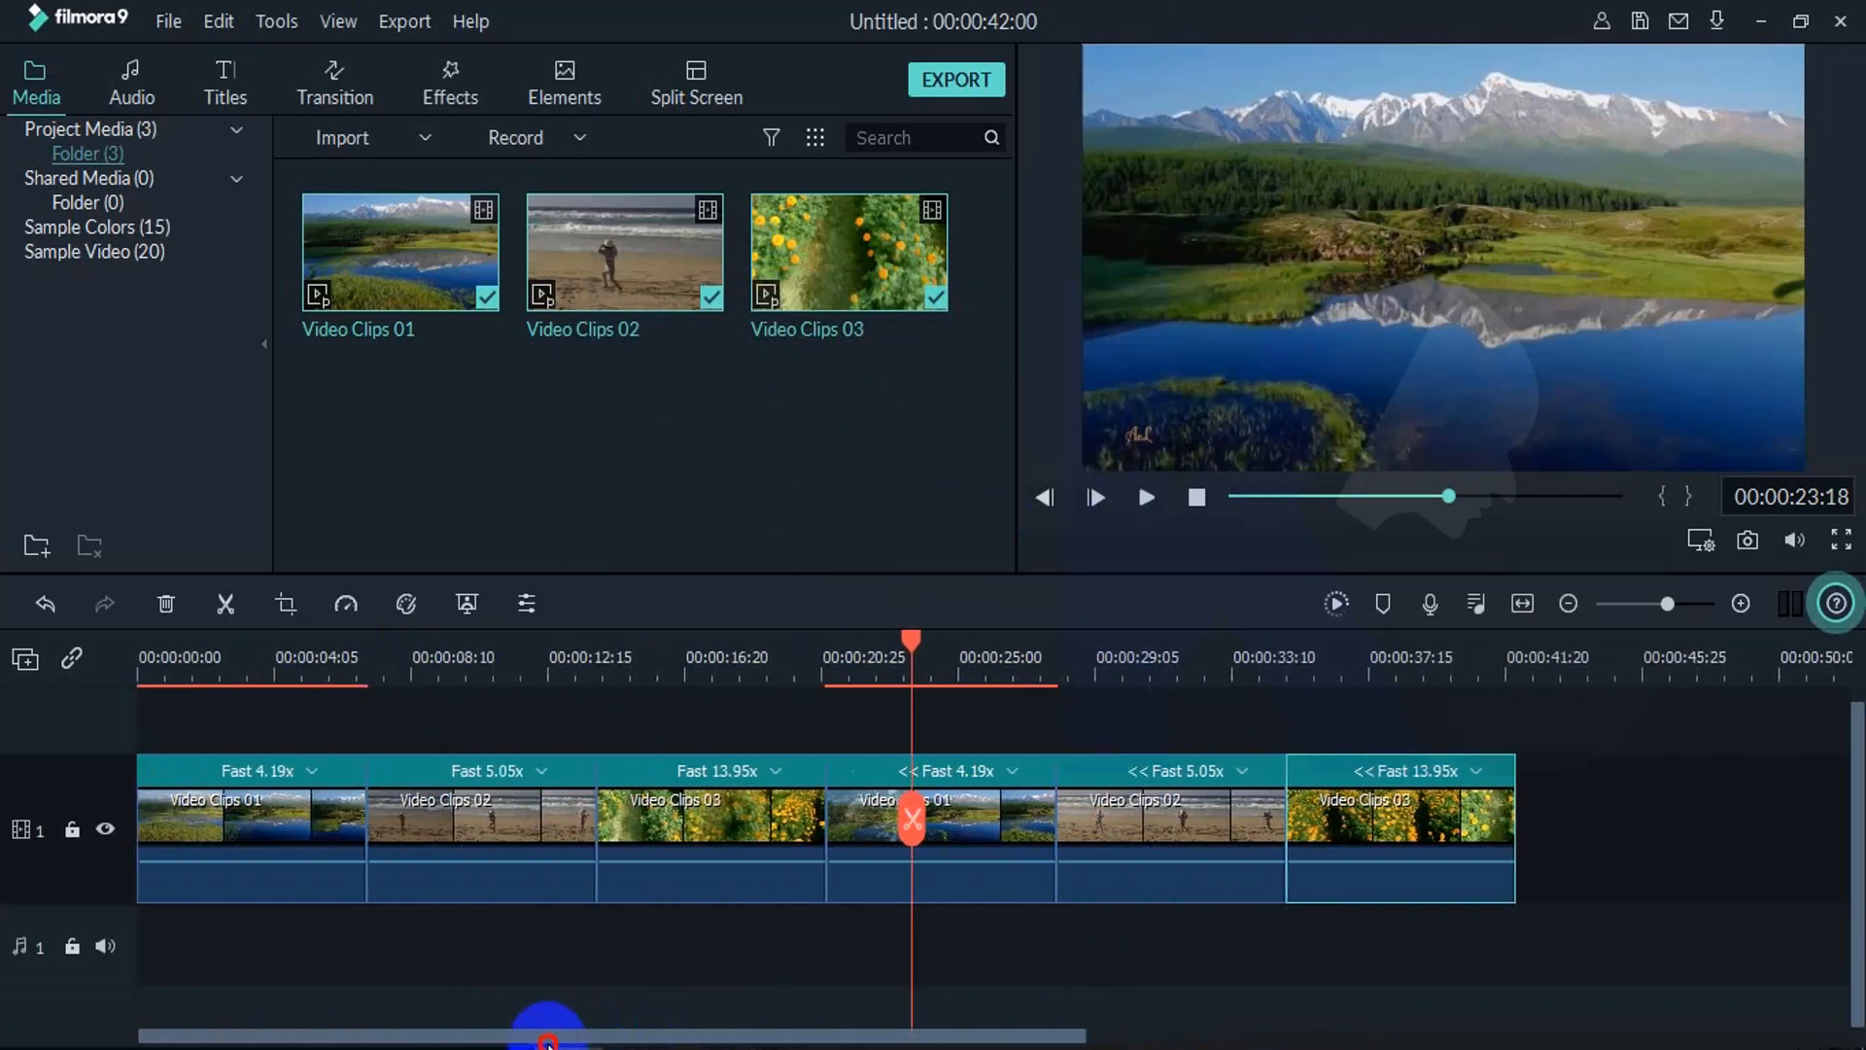
pyautogui.click(347, 654)
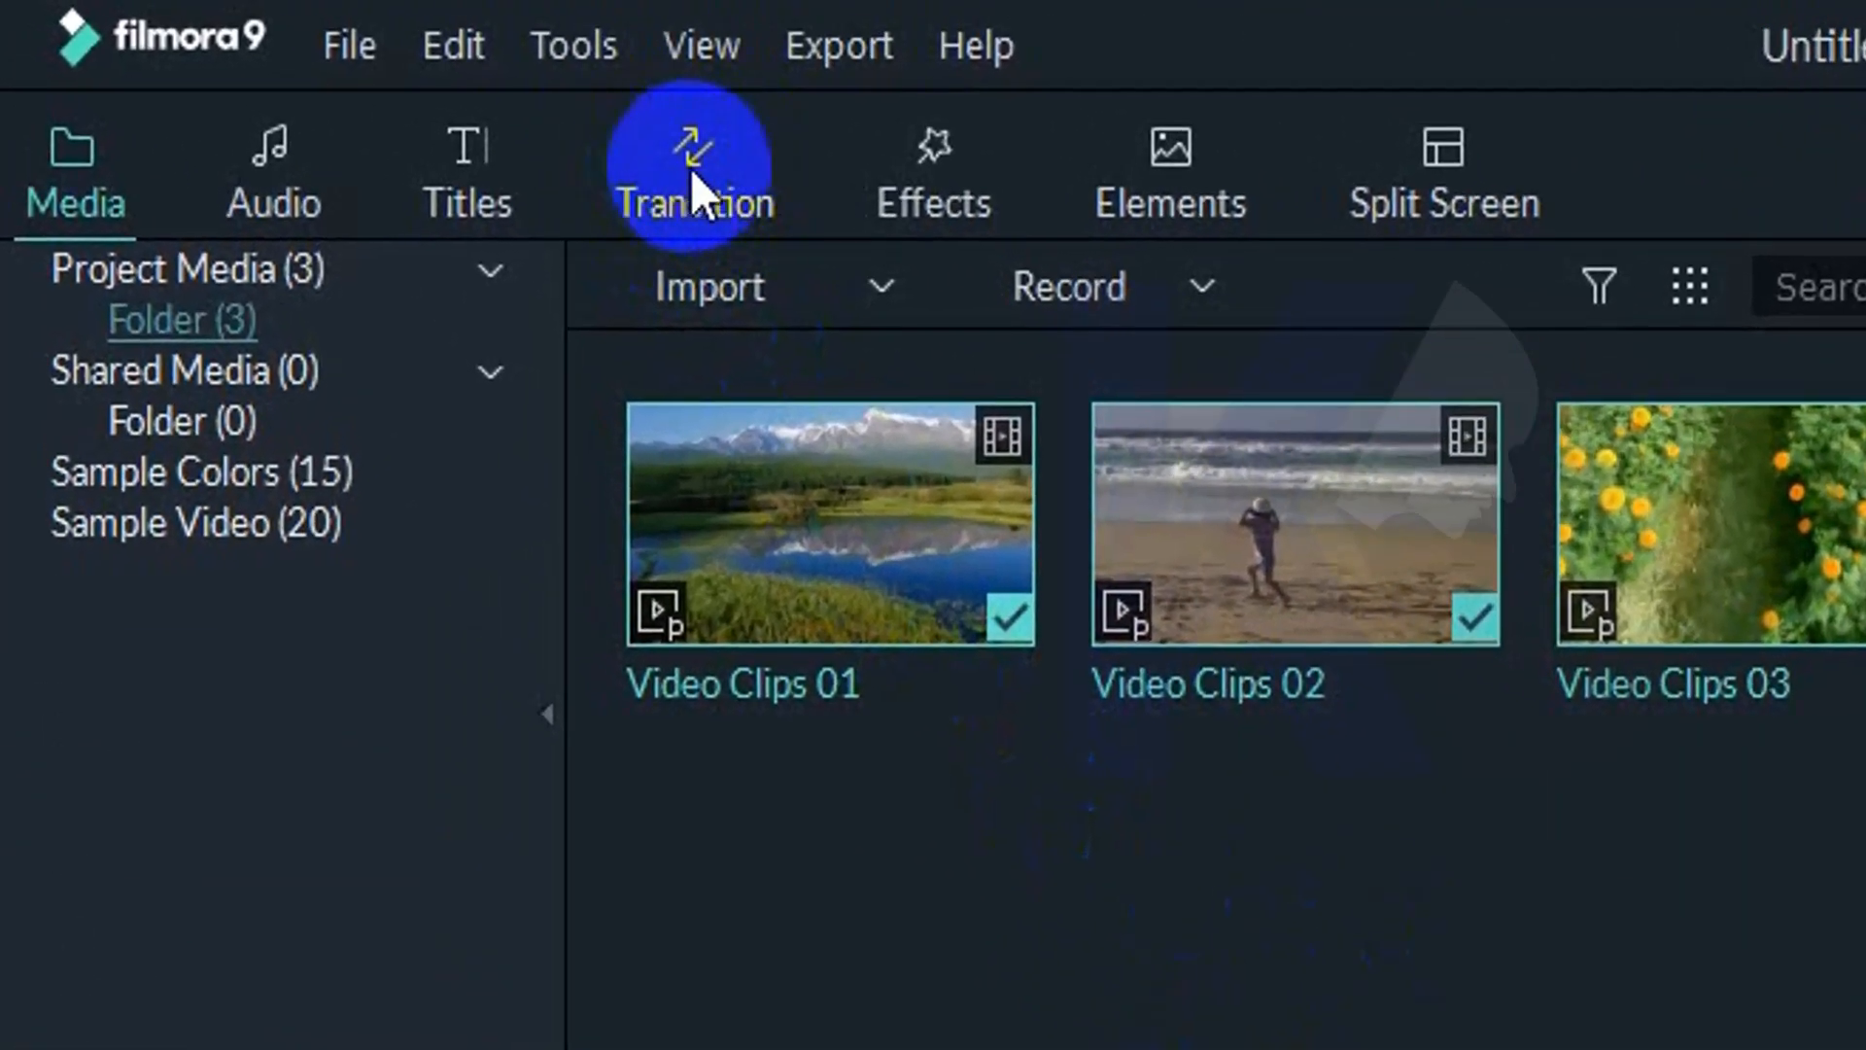
pyautogui.click(713, 177)
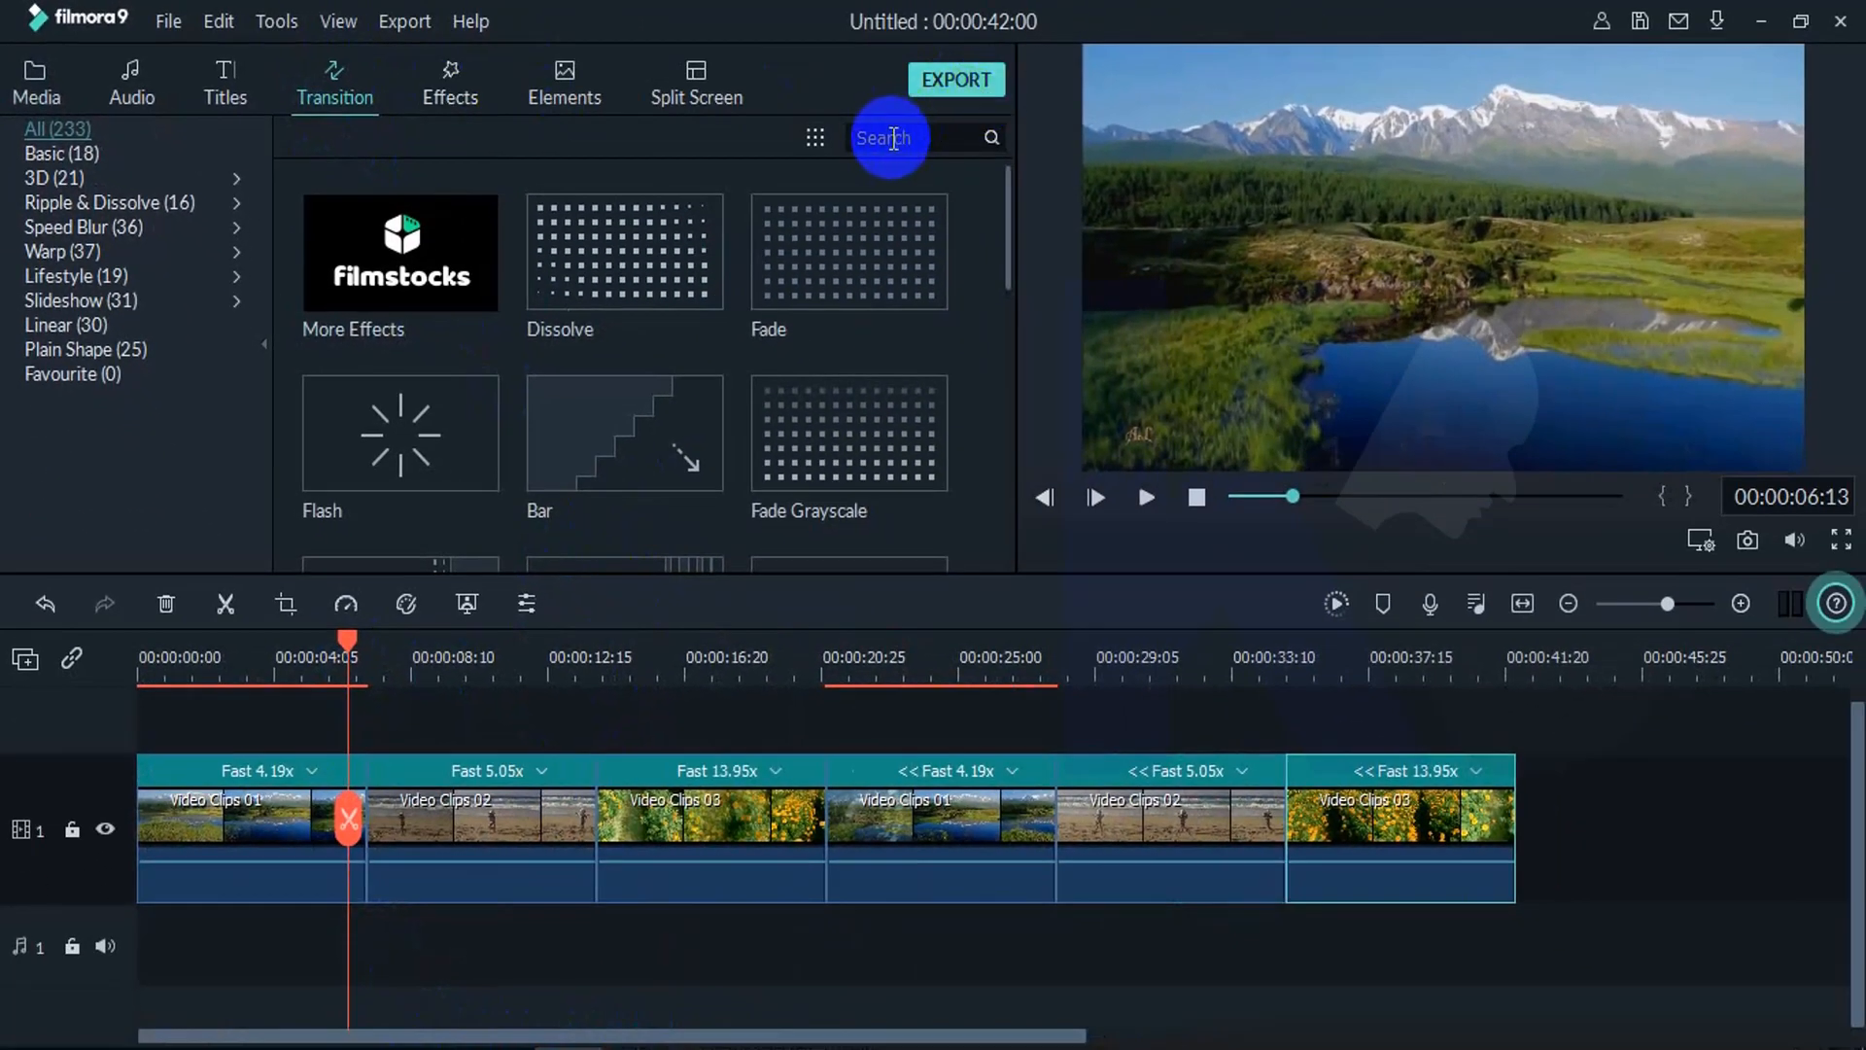
pyautogui.click(993, 150)
pyautogui.write('wa')
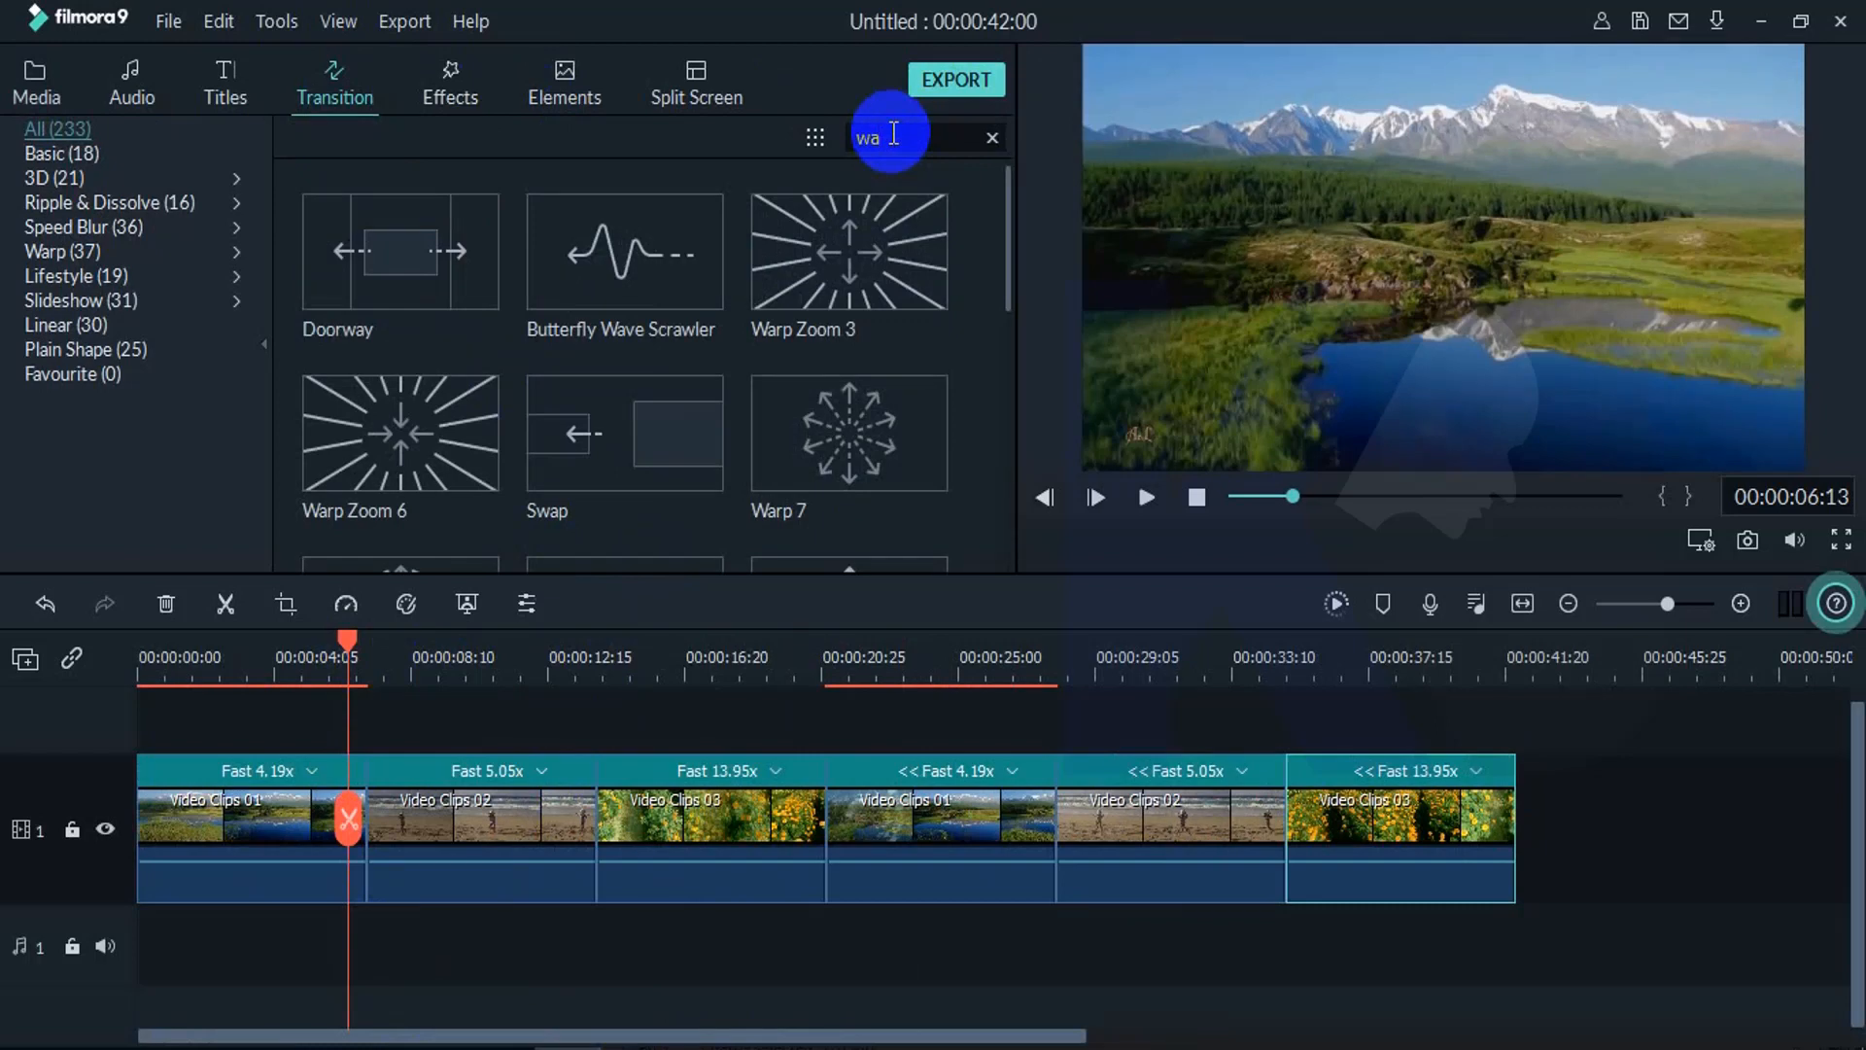
pyautogui.write('rp')
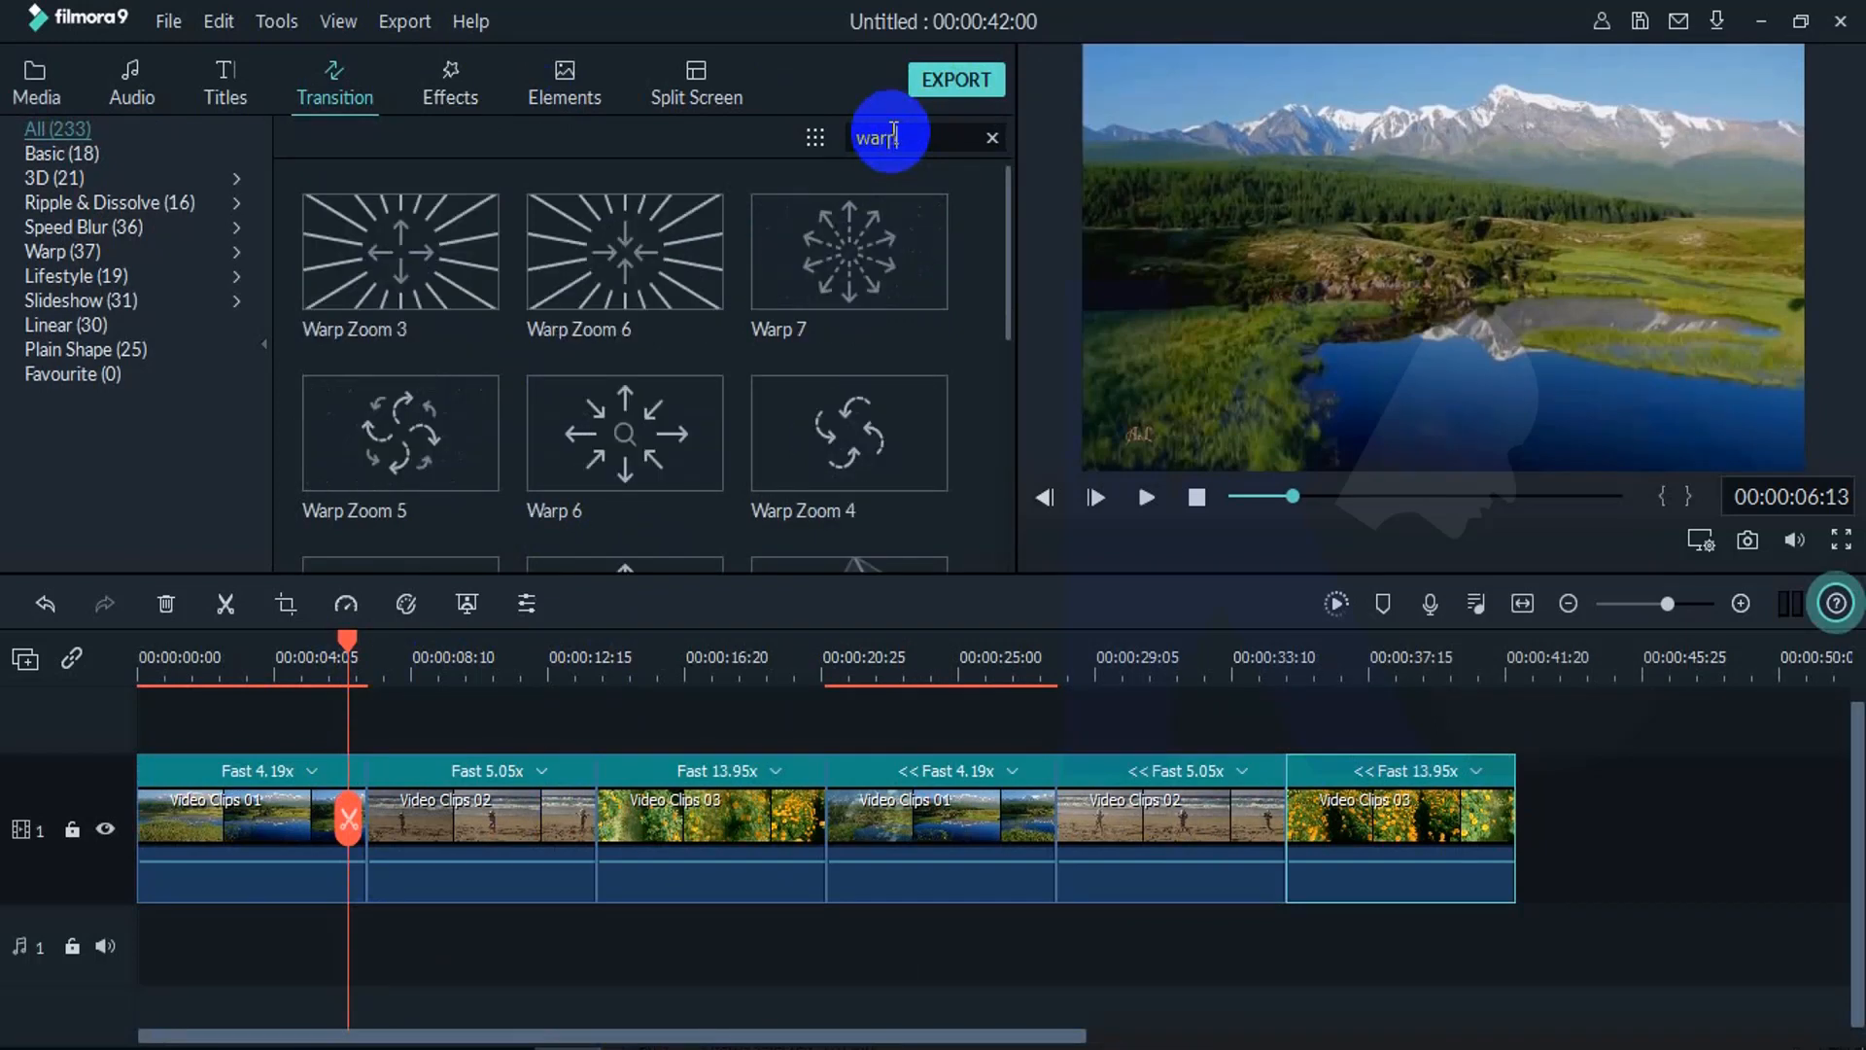
# Step: Add the Warp Zoom 4 transition at each of the five cuts between the six clips on video track 1
pyautogui.moveTo(873, 440)
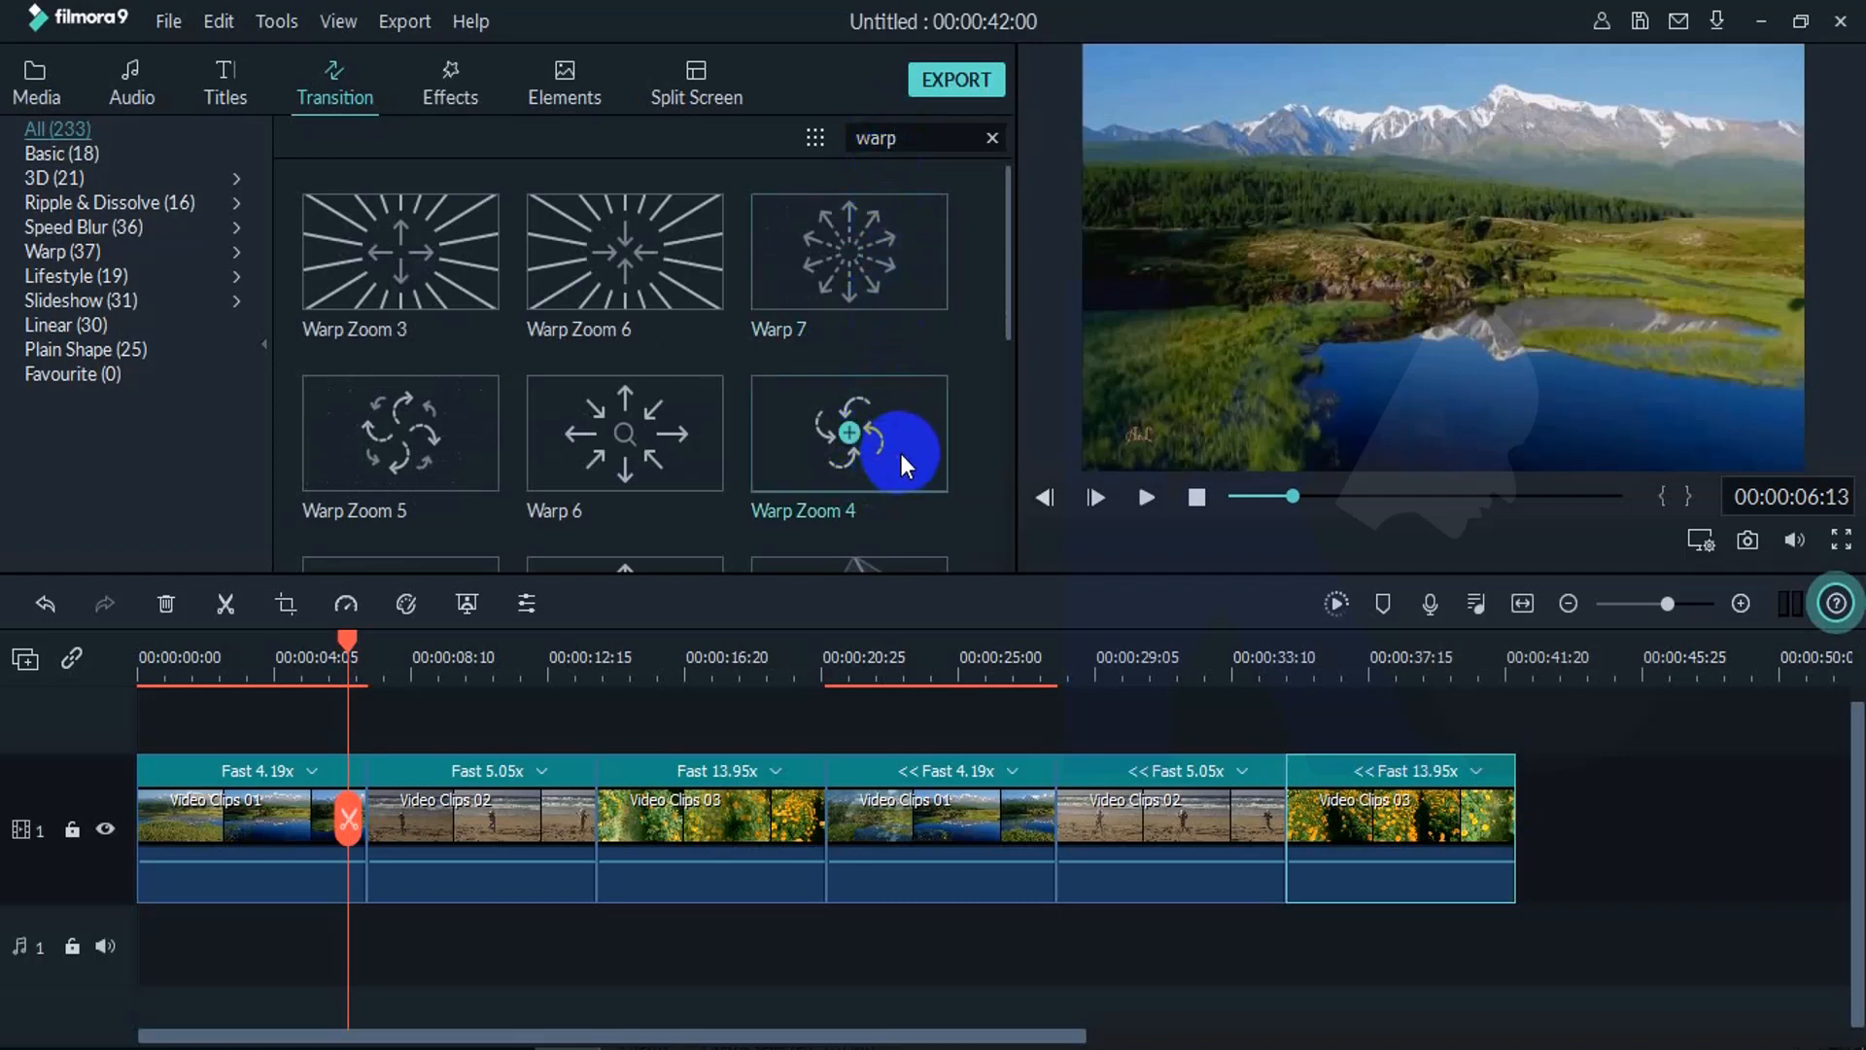
pyautogui.moveTo(892, 437); pyautogui.dragTo(344, 854)
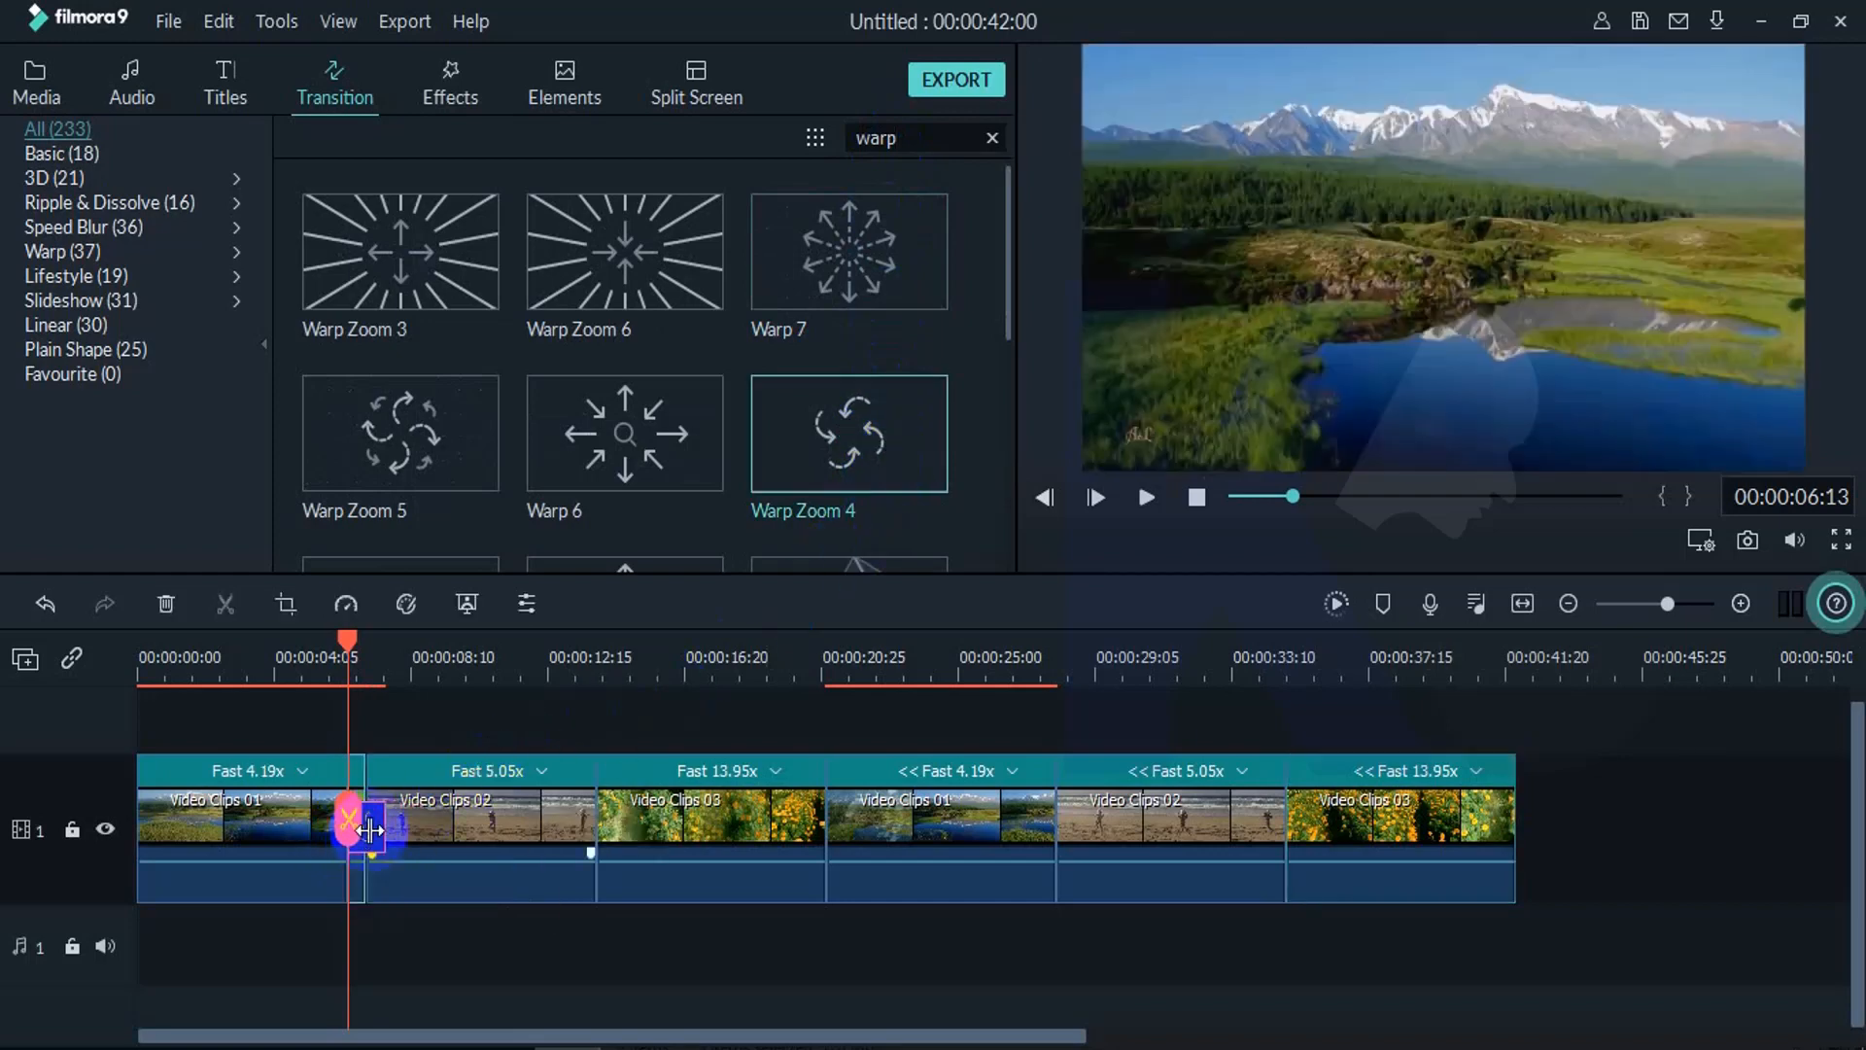
pyautogui.click(375, 828)
pyautogui.moveTo(902, 445); pyautogui.dragTo(578, 842)
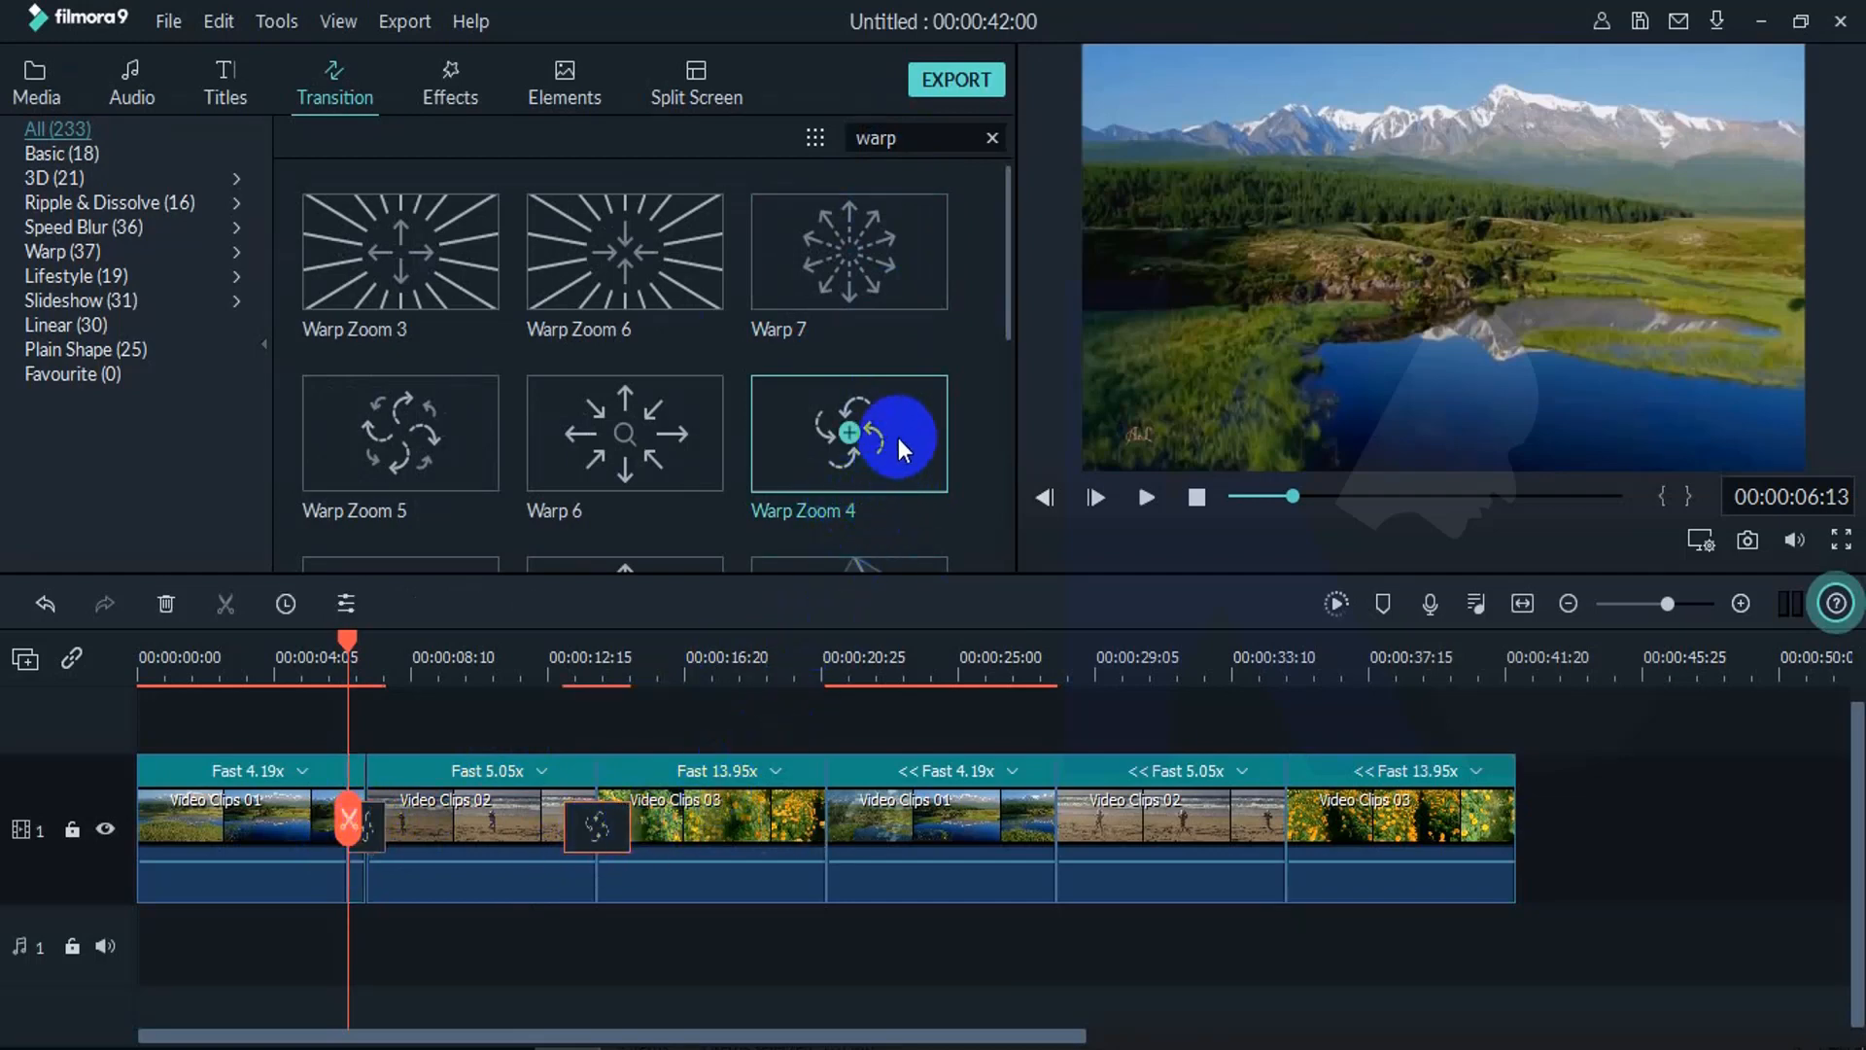
pyautogui.moveTo(899, 438); pyautogui.dragTo(834, 836)
pyautogui.moveTo(907, 490); pyautogui.dragTo(1052, 821)
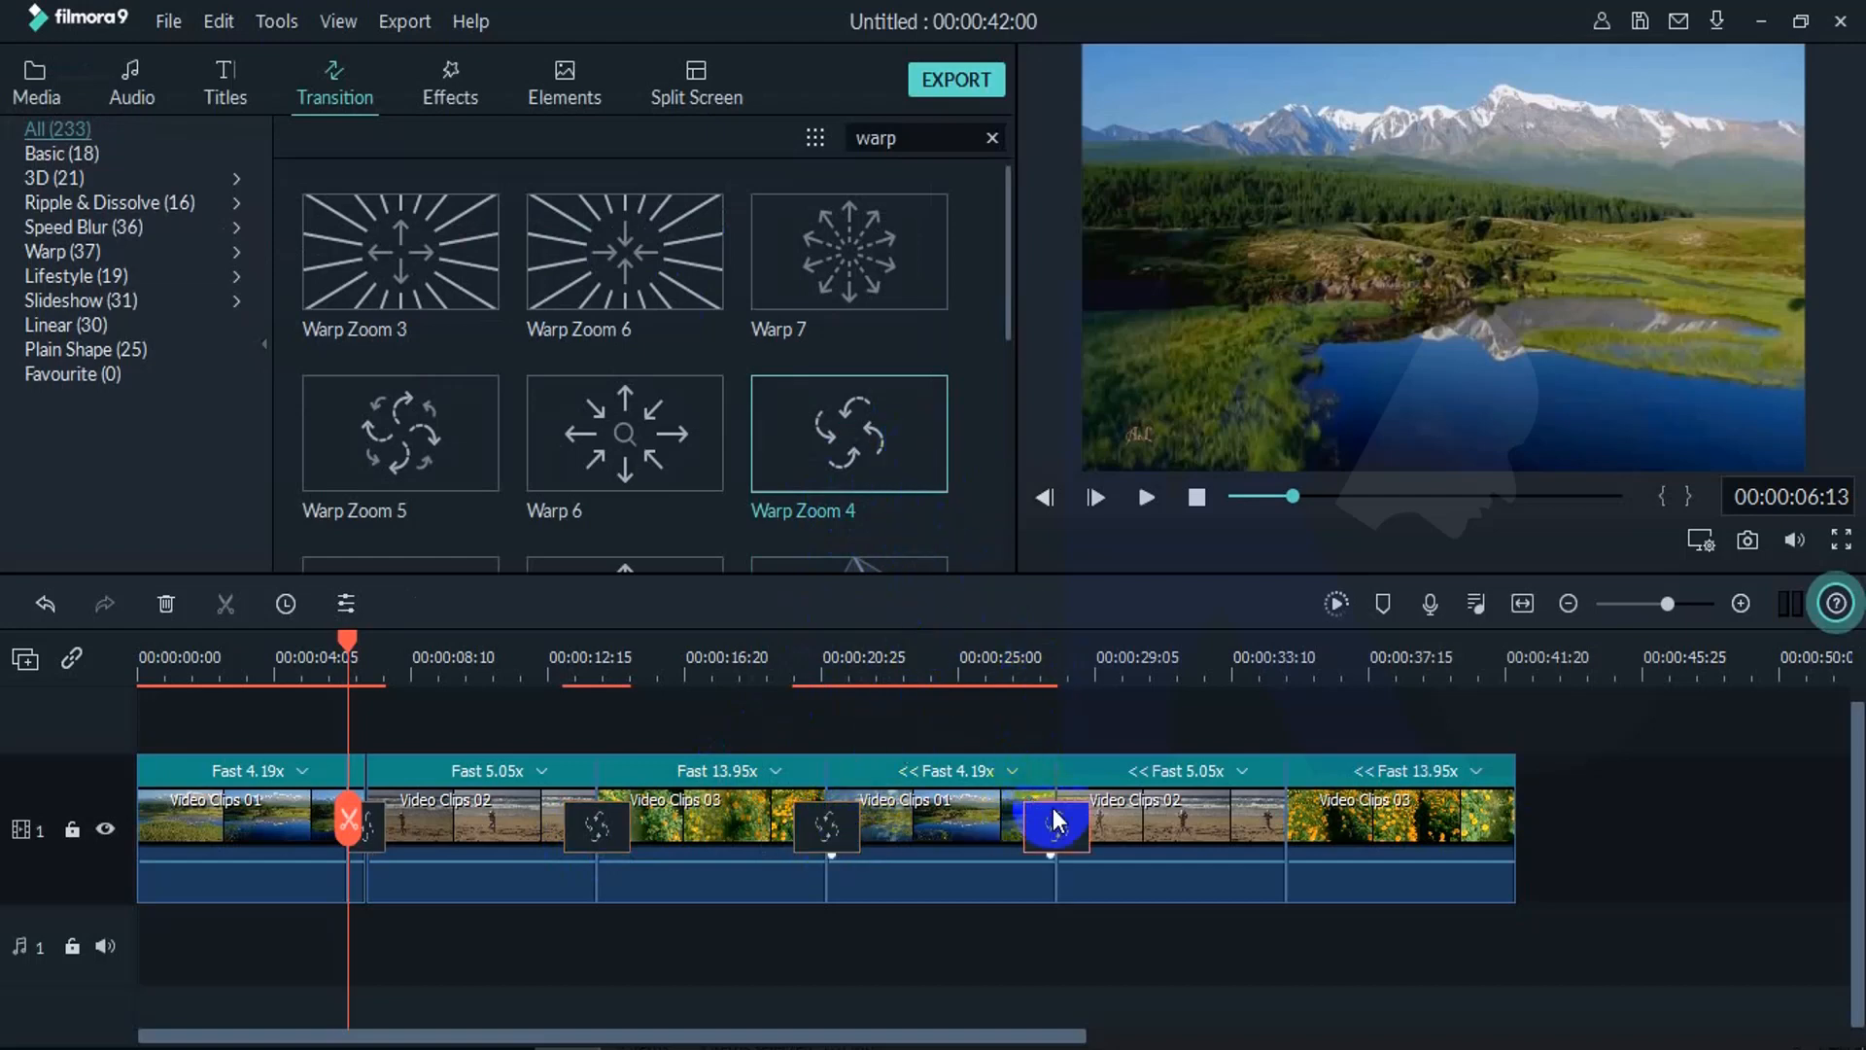
pyautogui.moveTo(911, 425); pyautogui.dragTo(1264, 848)
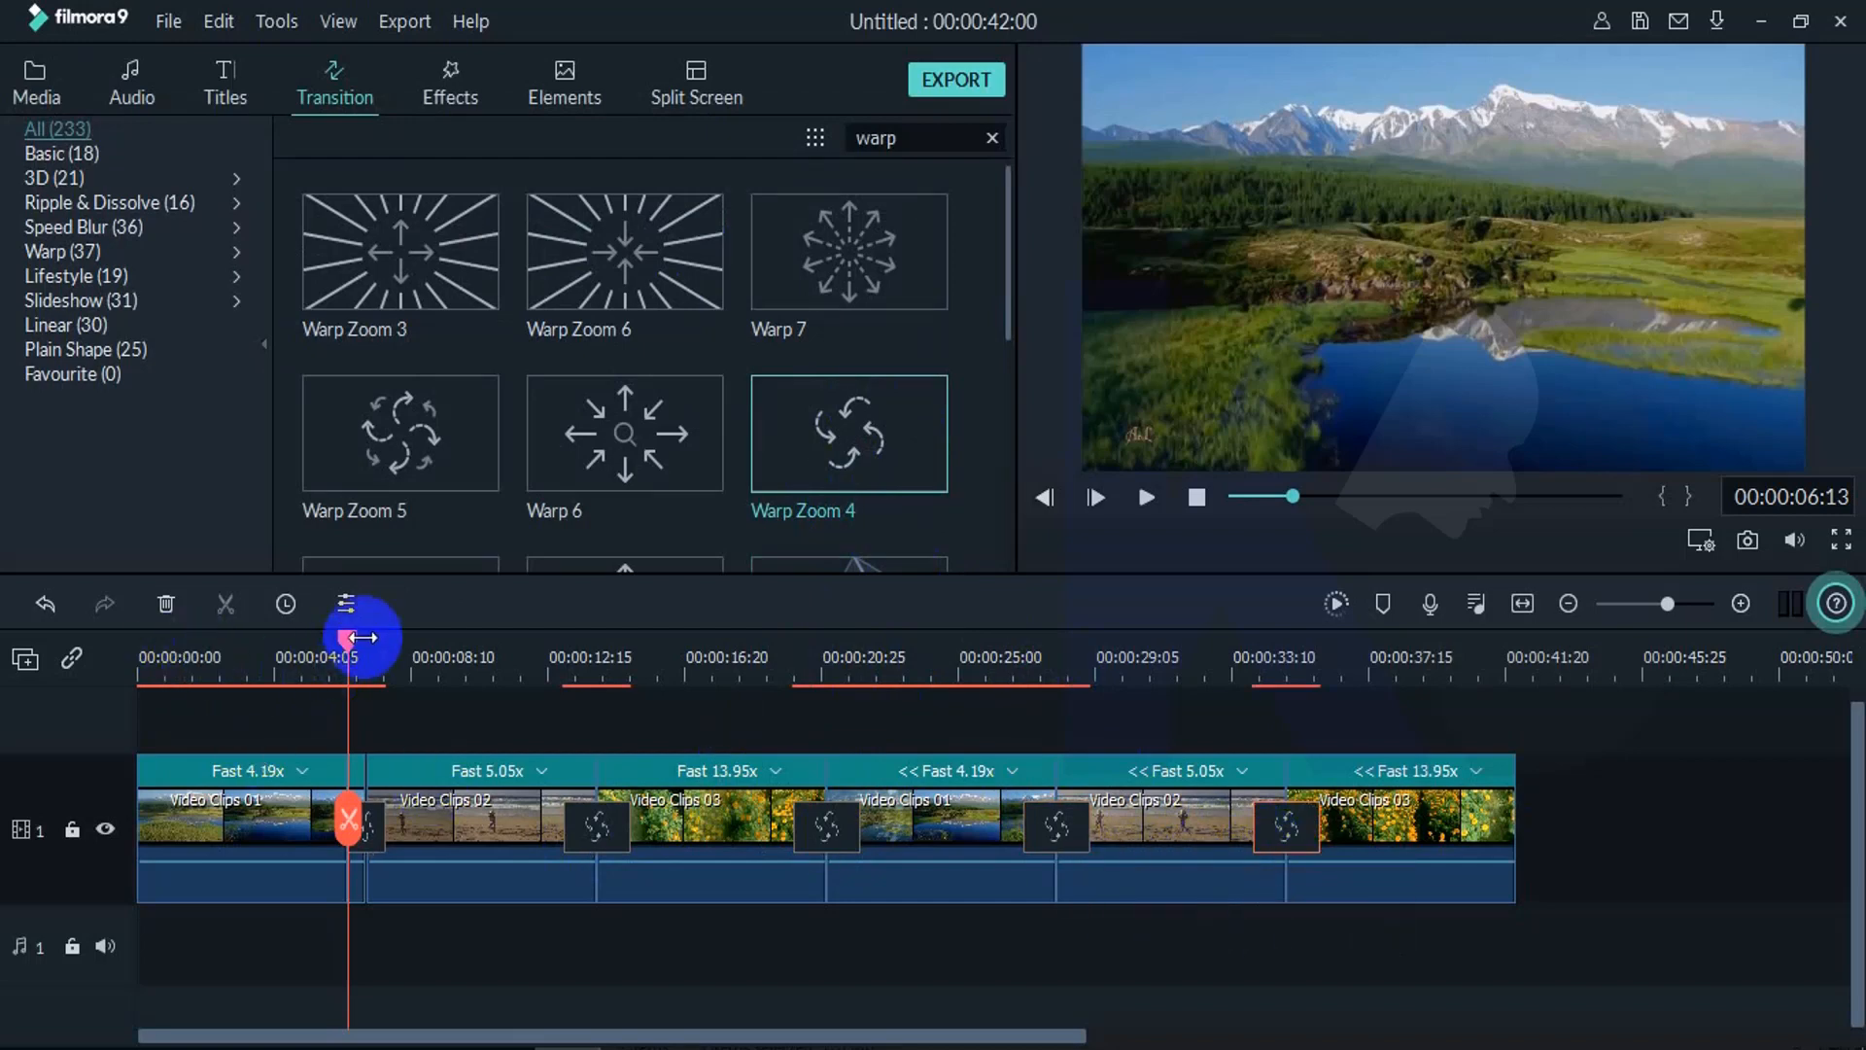
# Step: Play back the whole timeline from the start to review the clips with their transitions
pyautogui.moveTo(352, 637); pyautogui.dragTo(14, 729)
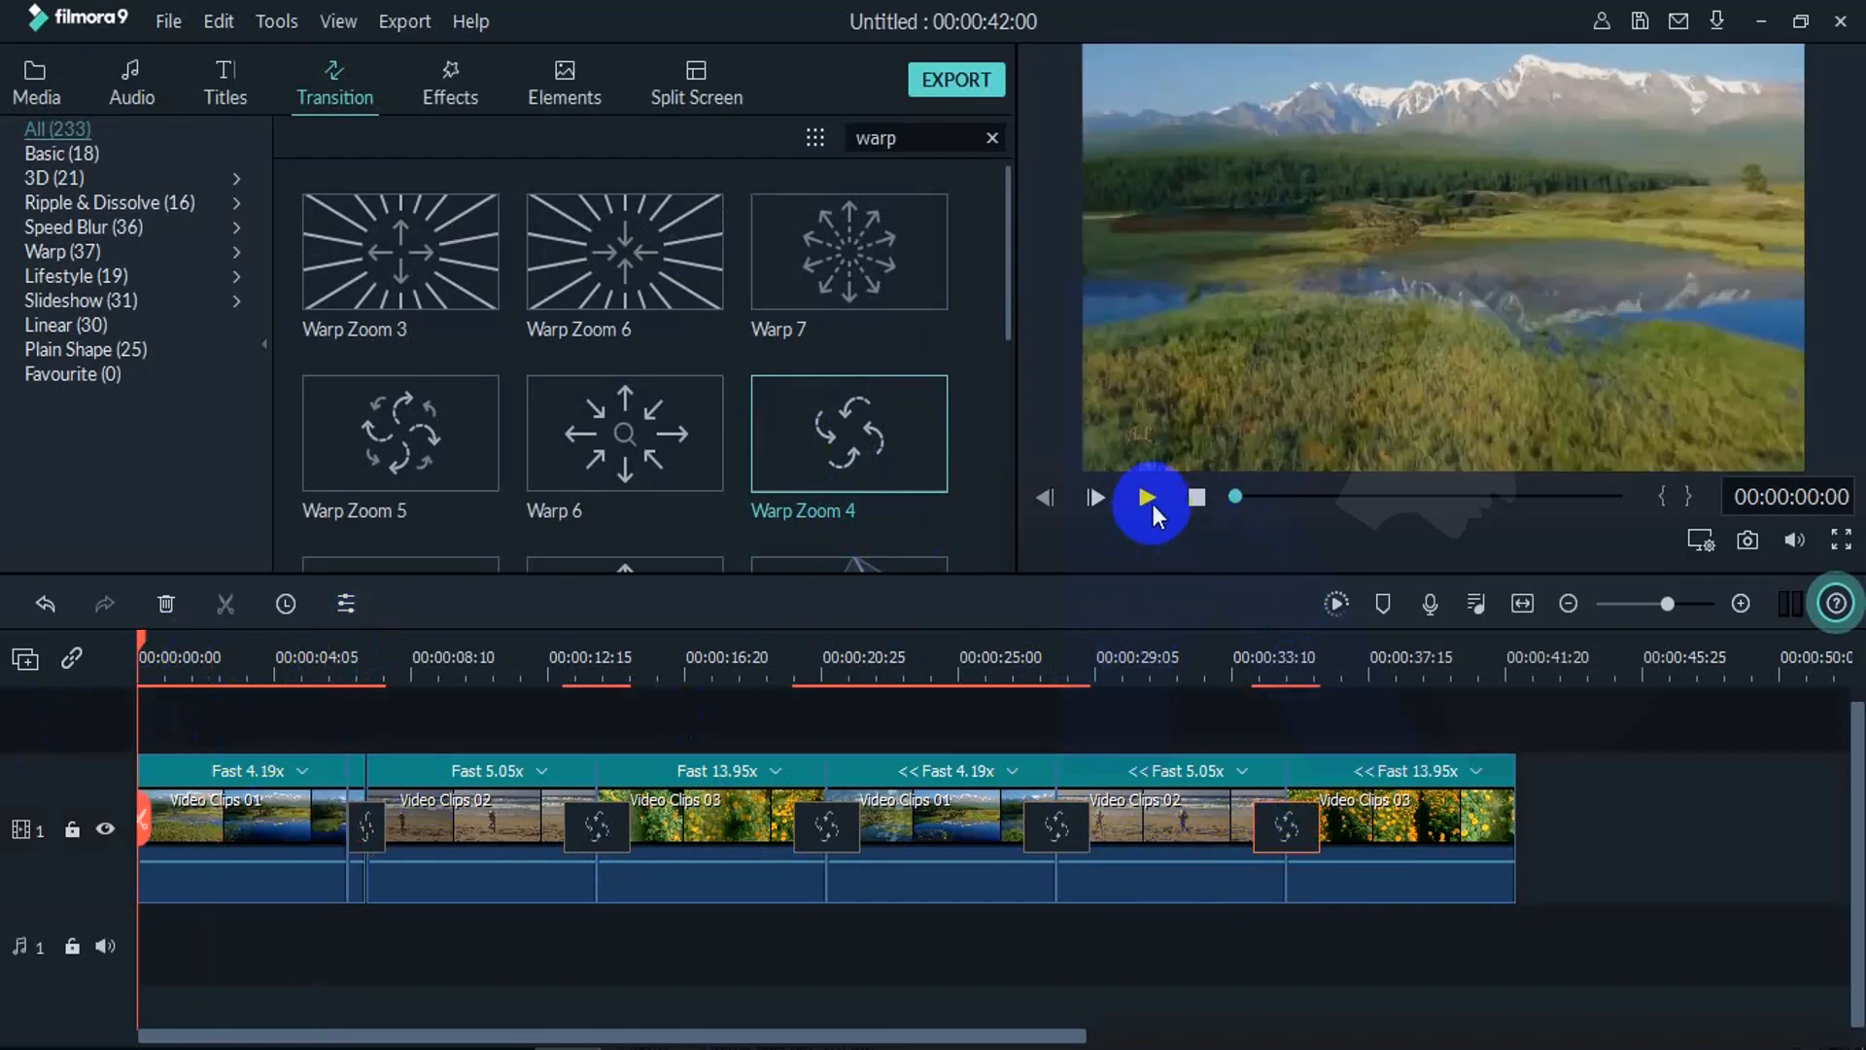
pyautogui.click(1147, 498)
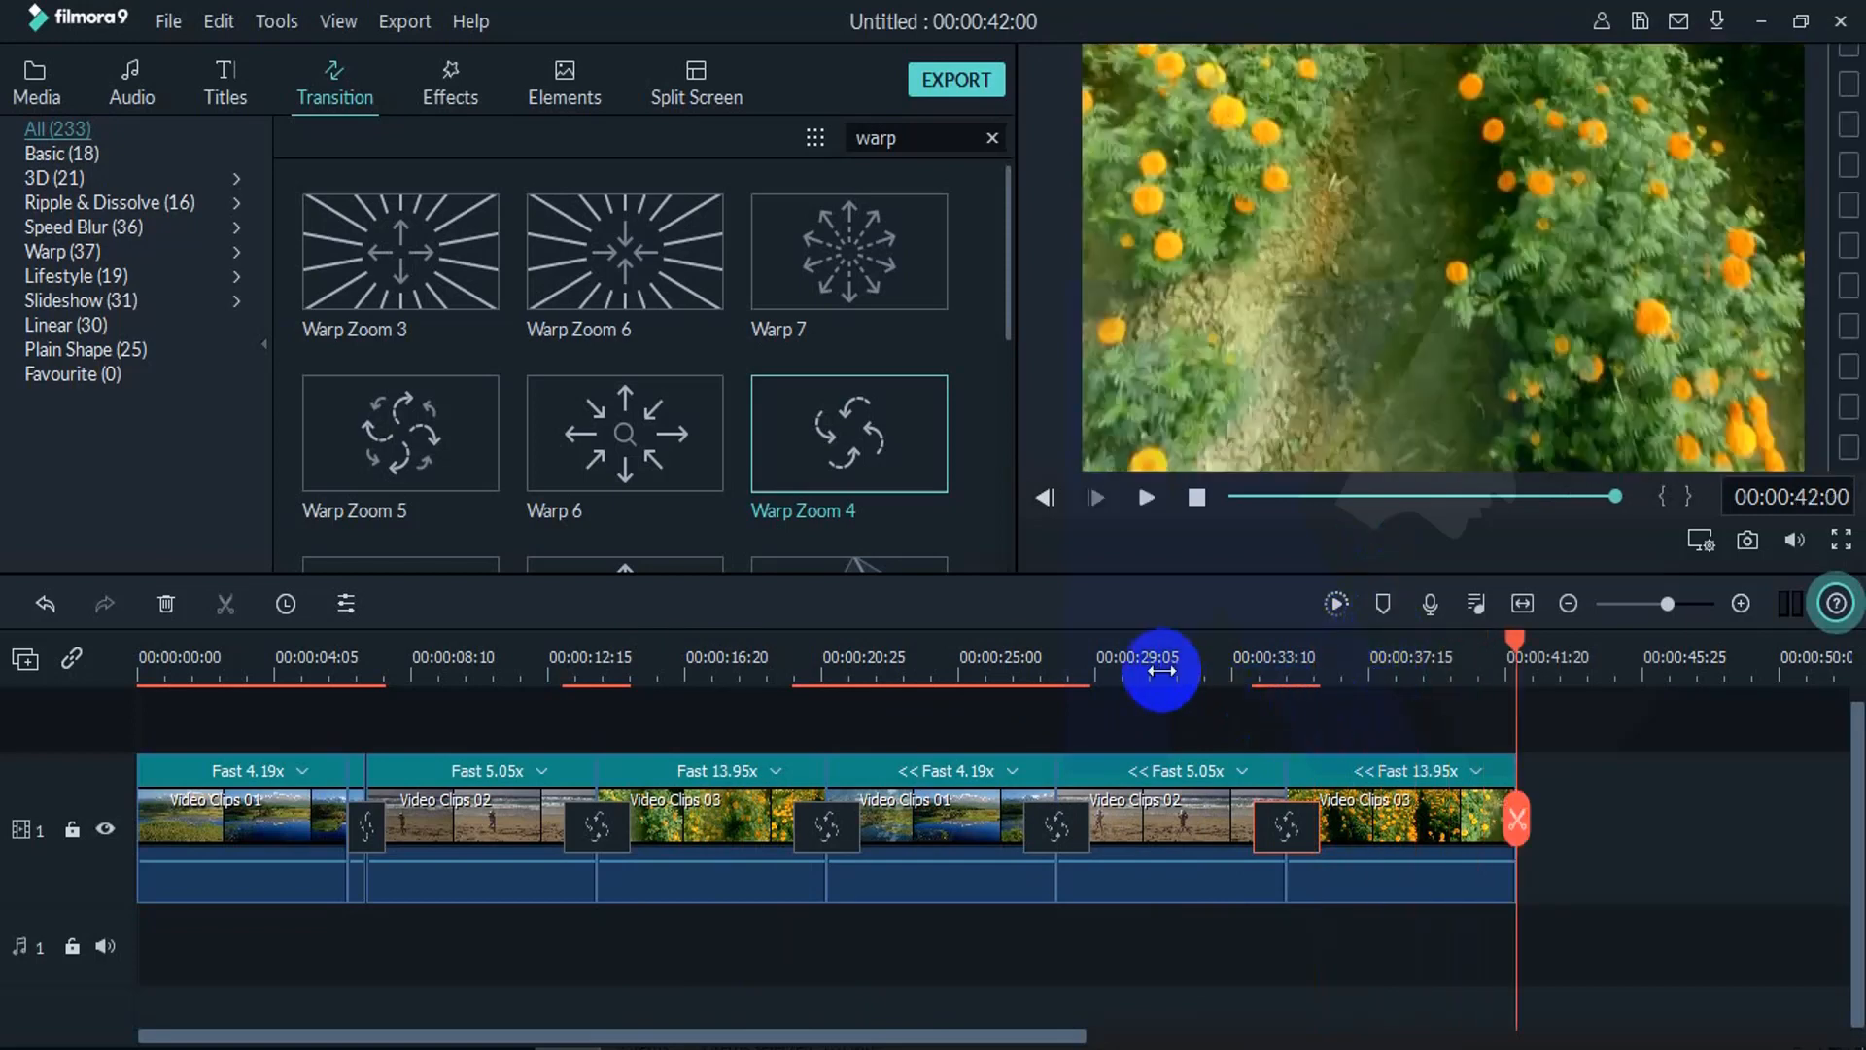
pyautogui.click(1152, 659)
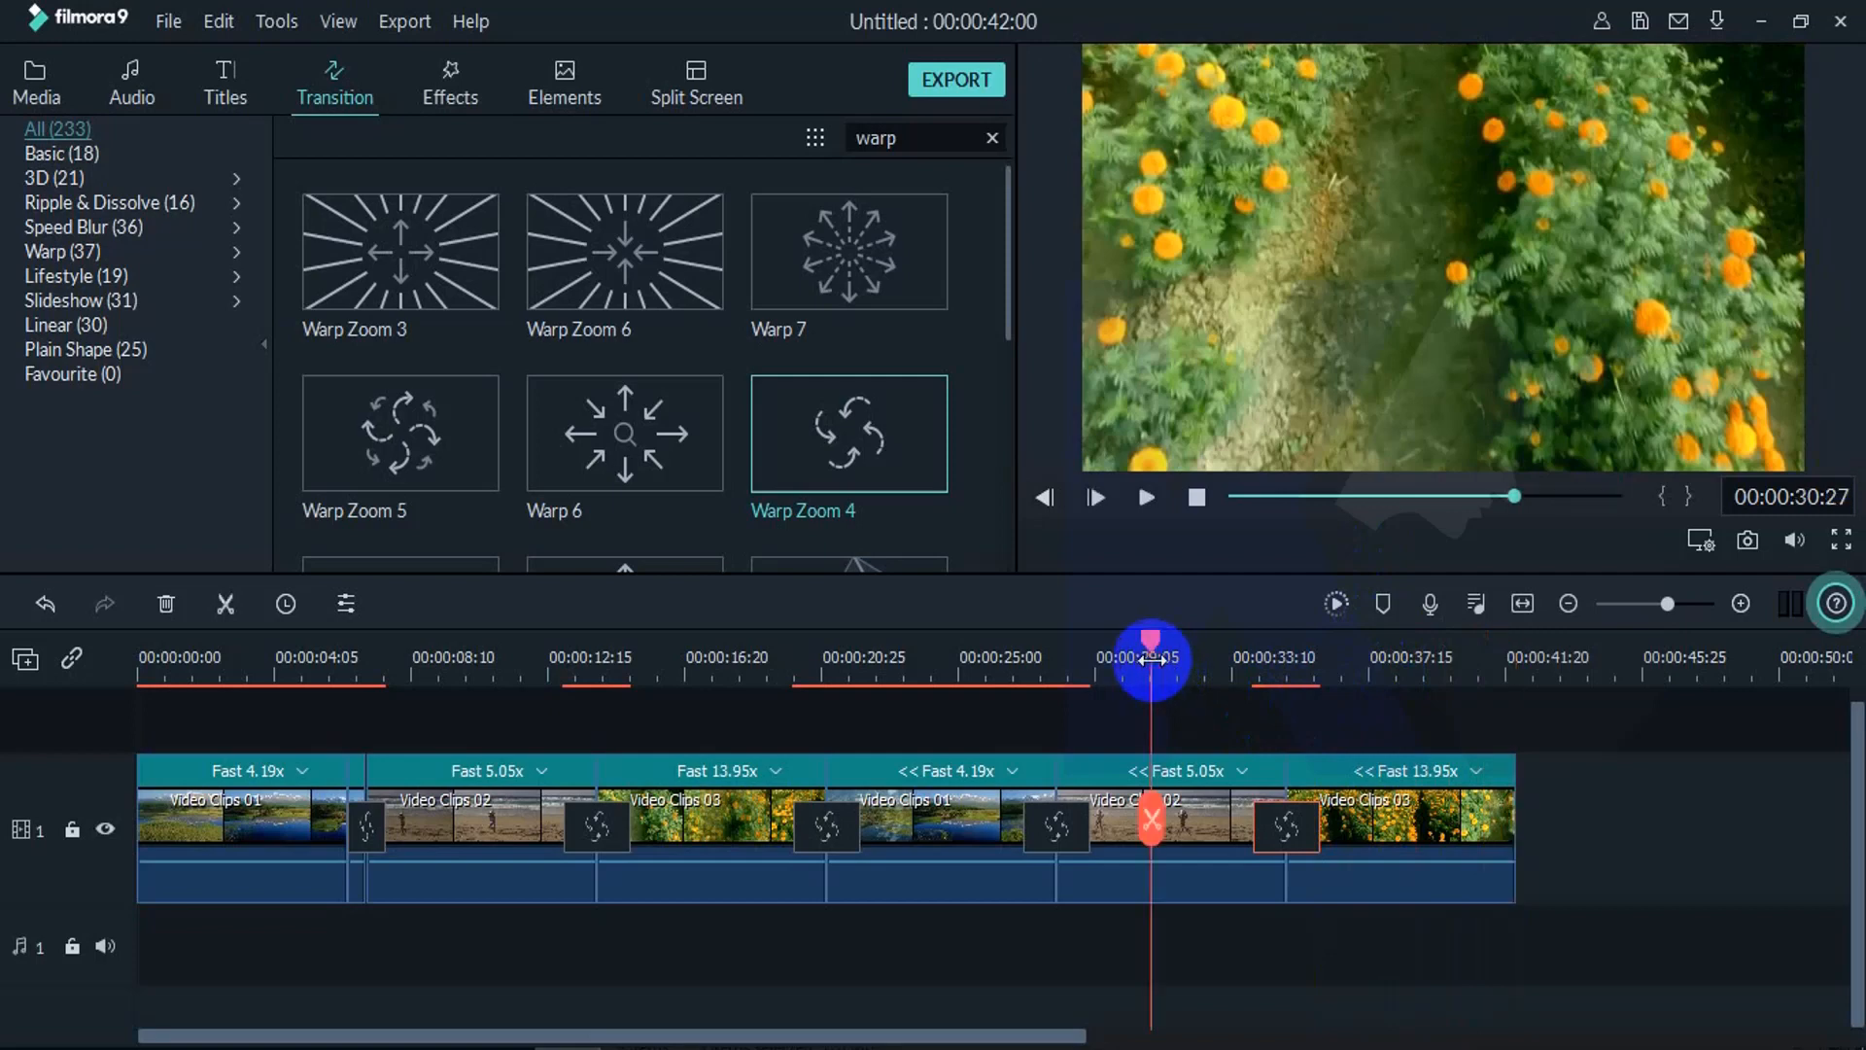